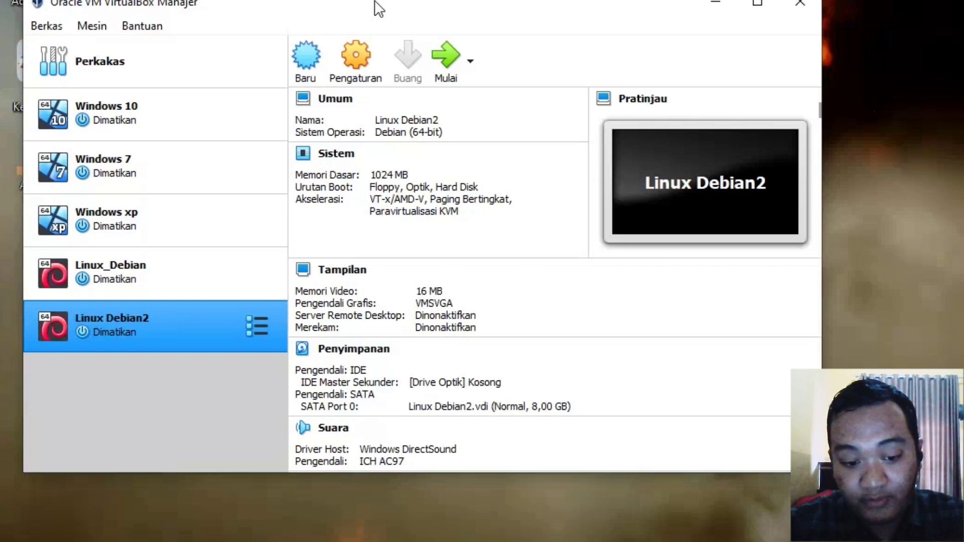
Step: Select Linux Debian2 and inspect its storage: the empty optical drive and the Linux Debian2.vdi disk
{"action": "left_click", "coordinate": [135, 340]}
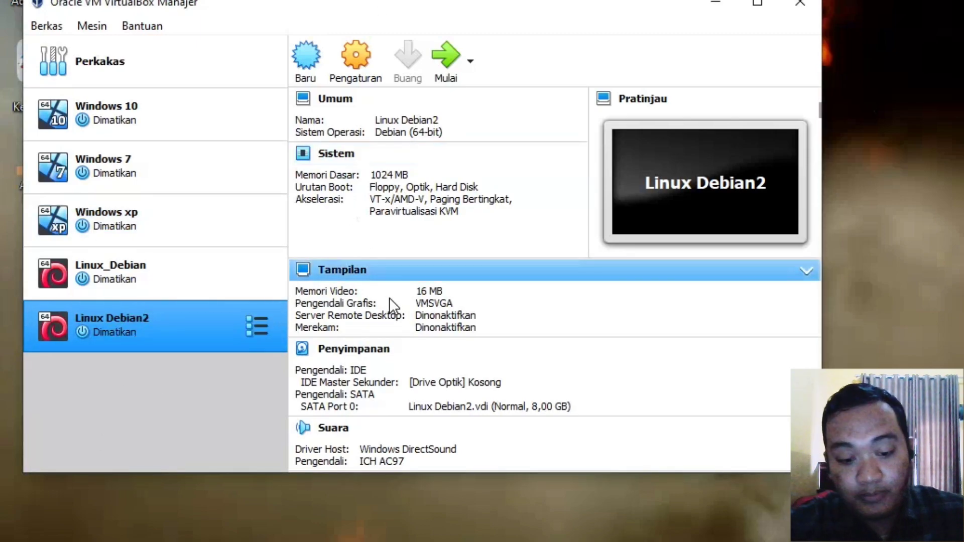
{"action": "left_click", "coordinate": [391, 349]}
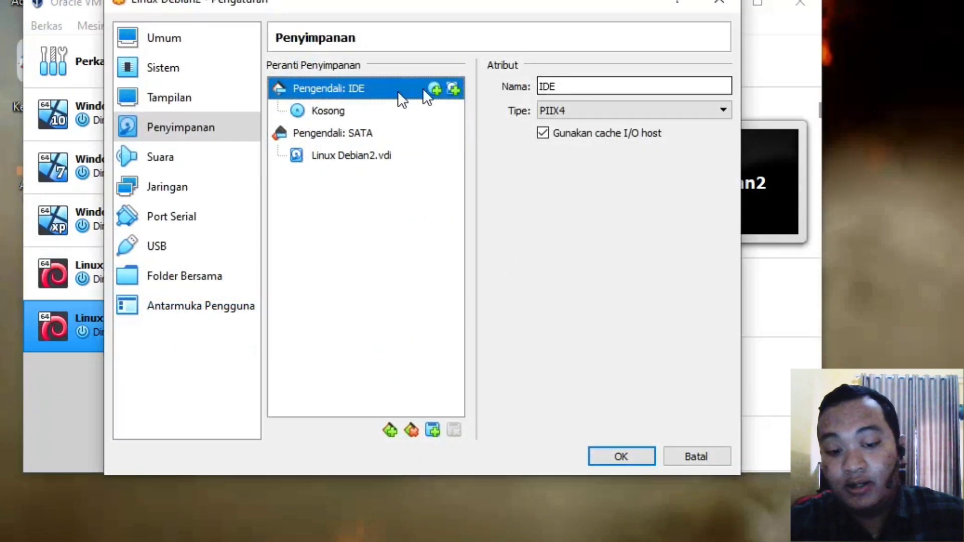
{"action": "left_click", "coordinate": [355, 111]}
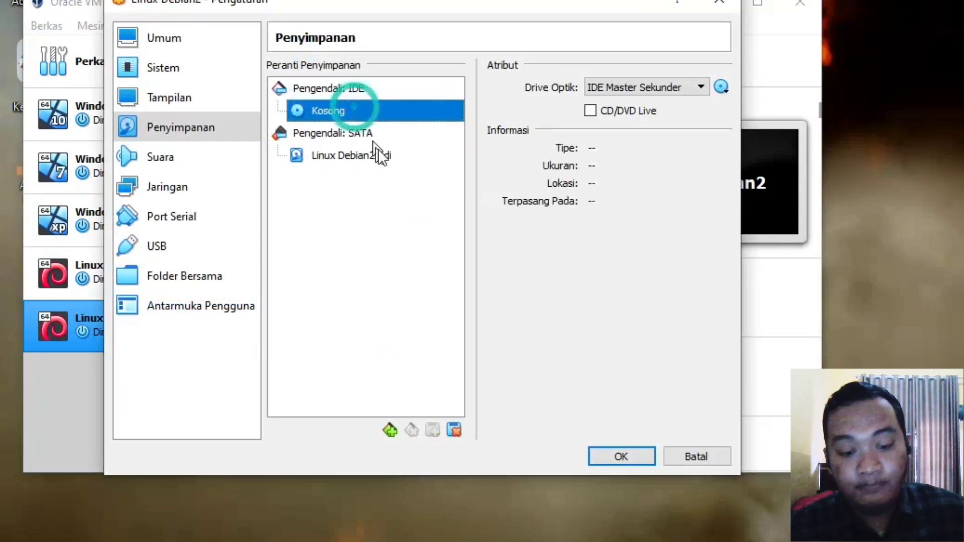
{"action": "left_click", "coordinate": [380, 155]}
{"action": "left_click", "coordinate": [375, 117]}
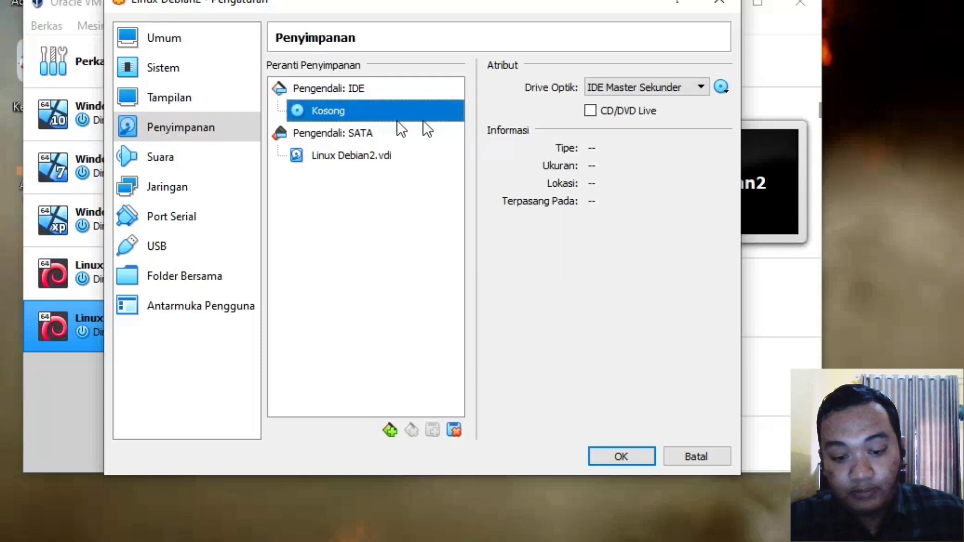
{"action": "left_click", "coordinate": [390, 156]}
Step: Review the hard disk's port choices and the virtual hard disk chooser, then browse for a disk file
{"action": "left_click", "coordinate": [694, 84]}
{"action": "left_click", "coordinate": [693, 85]}
{"action": "left_click", "coordinate": [709, 86]}
{"action": "left_click", "coordinate": [725, 86]}
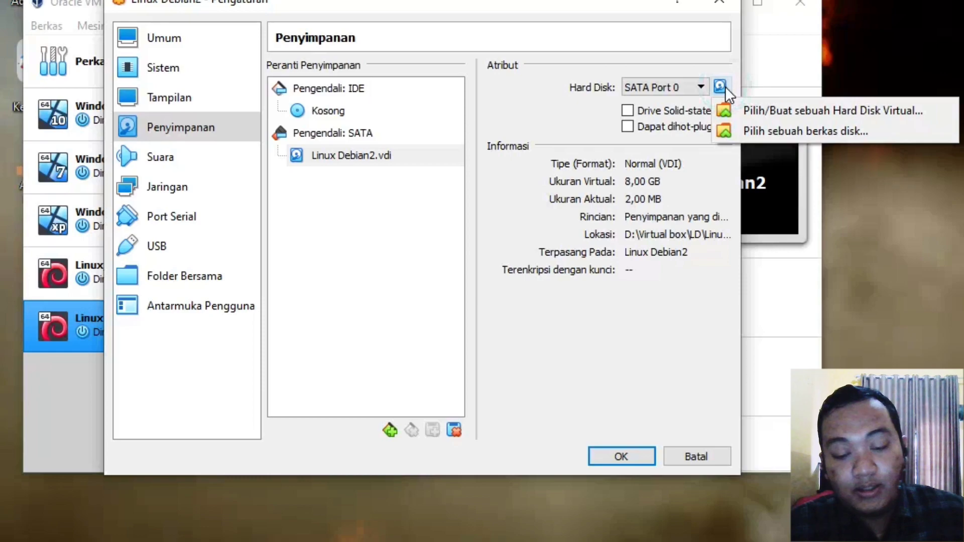
{"action": "left_click", "coordinate": [739, 103]}
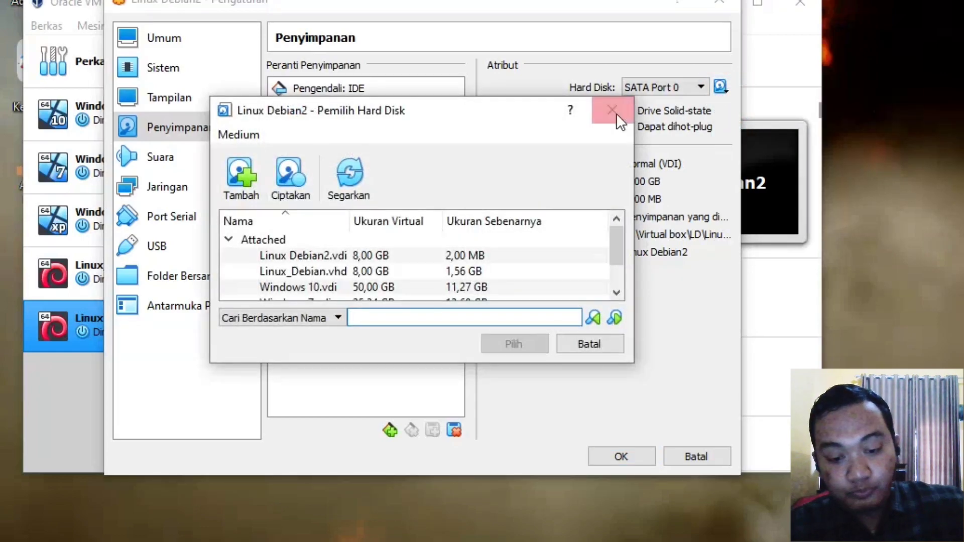
{"action": "left_click", "coordinate": [614, 111]}
{"action": "left_click", "coordinate": [720, 88]}
{"action": "left_click", "coordinate": [730, 123]}
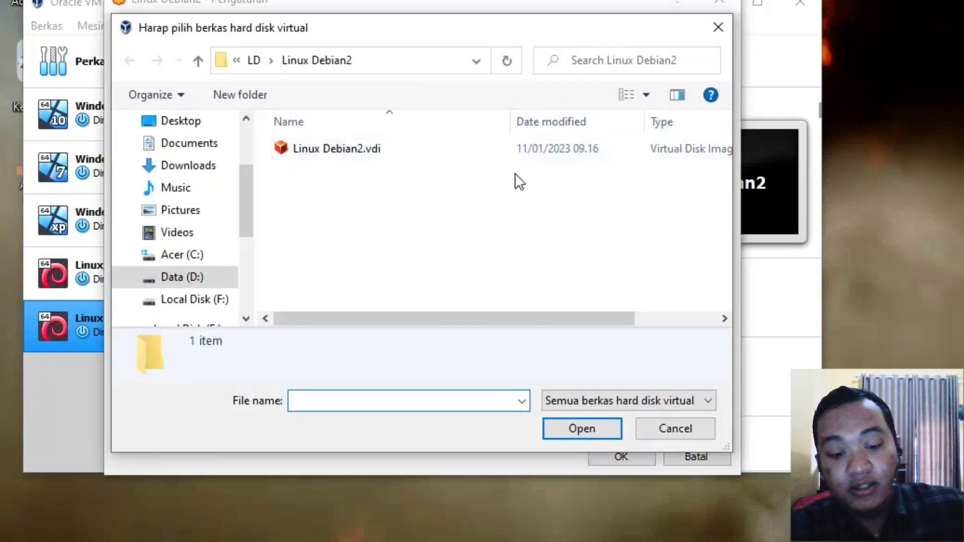
Step: Navigate to Local Disk (F:) > 02.Software > Linux Debian, then cancel the disk file selection
{"action": "scroll", "coordinate": [200, 254], "scroll_direction": "down", "scroll_amount": 1}
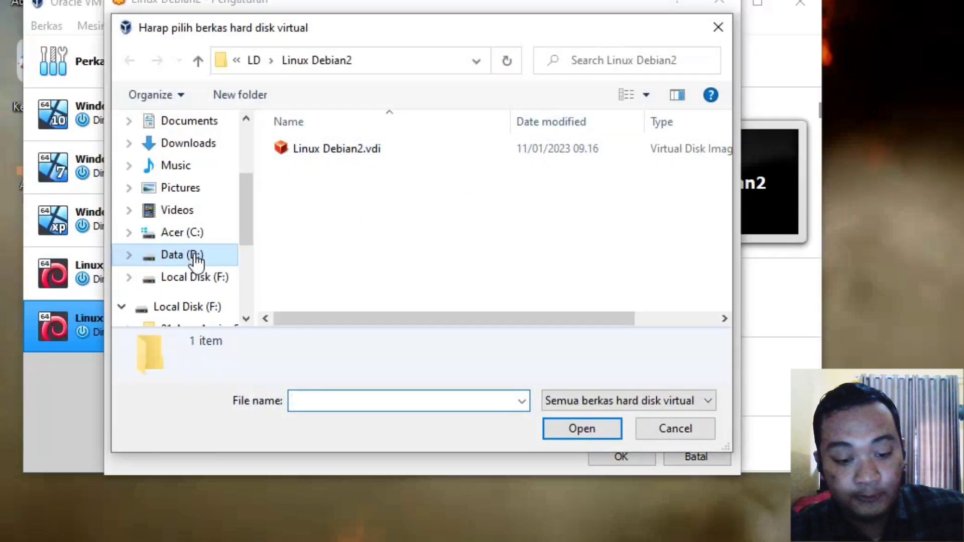
{"action": "left_click", "coordinate": [200, 308]}
{"action": "left_click", "coordinate": [199, 264]}
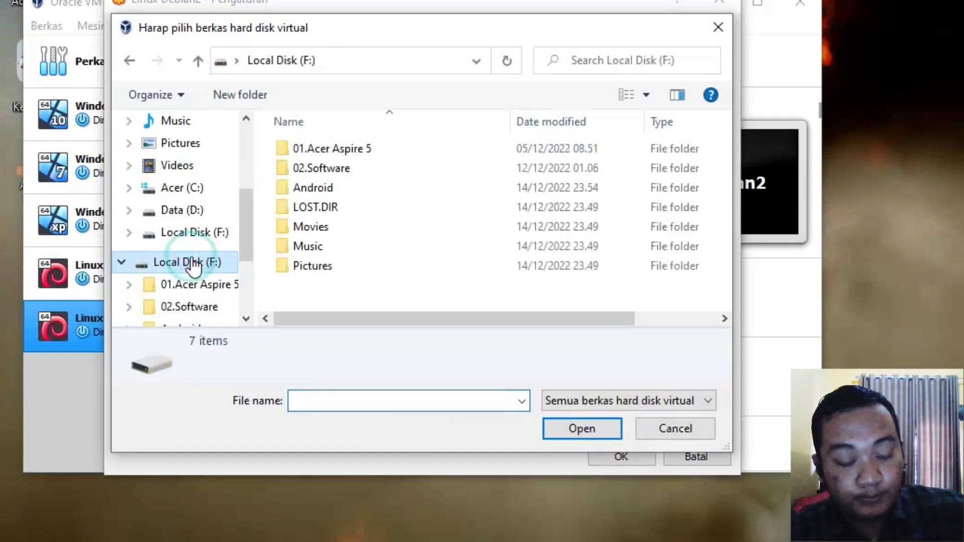
{"action": "left_click", "coordinate": [327, 173]}
{"action": "double_click", "coordinate": [327, 173]}
{"action": "scroll", "coordinate": [327, 172], "scroll_direction": "down", "scroll_amount": 4}
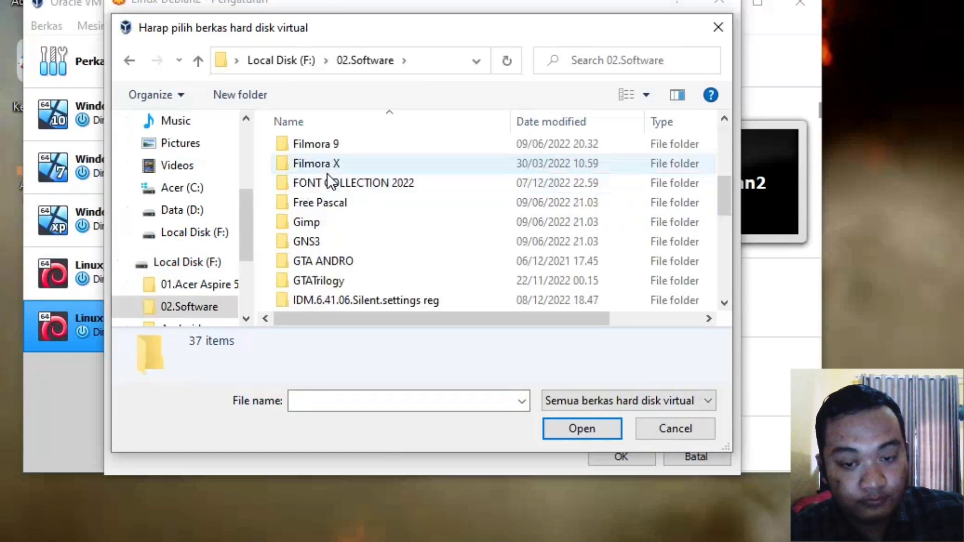
{"action": "scroll", "coordinate": [342, 202], "scroll_direction": "down", "scroll_amount": 2}
{"action": "scroll", "coordinate": [342, 202], "scroll_direction": "down", "scroll_amount": 2}
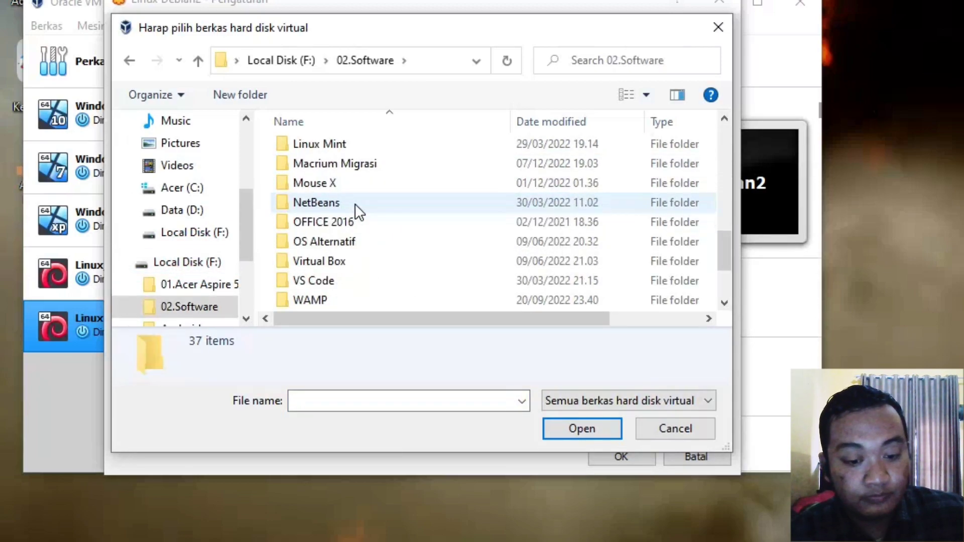
{"action": "scroll", "coordinate": [359, 201], "scroll_direction": "up", "scroll_amount": 1}
{"action": "double_click", "coordinate": [369, 184]}
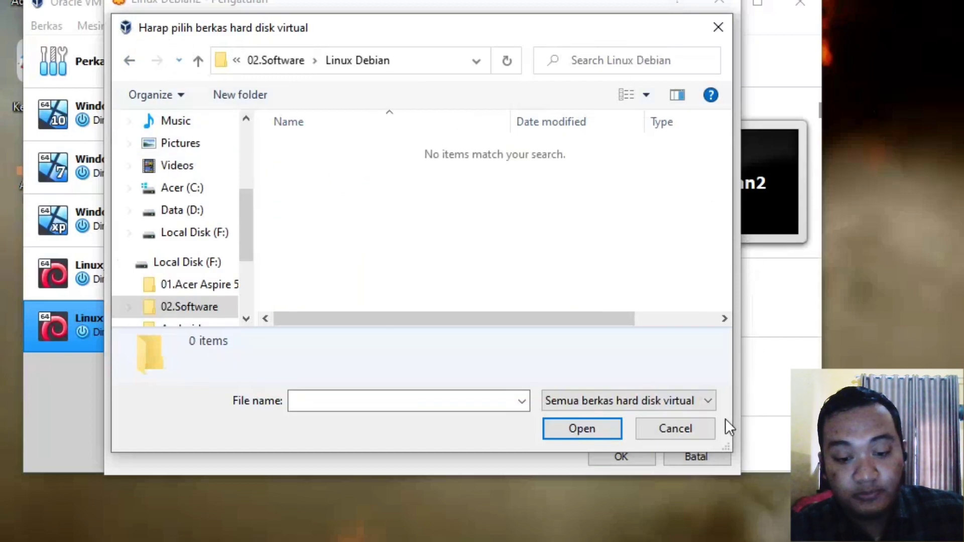
{"action": "left_click", "coordinate": [675, 420]}
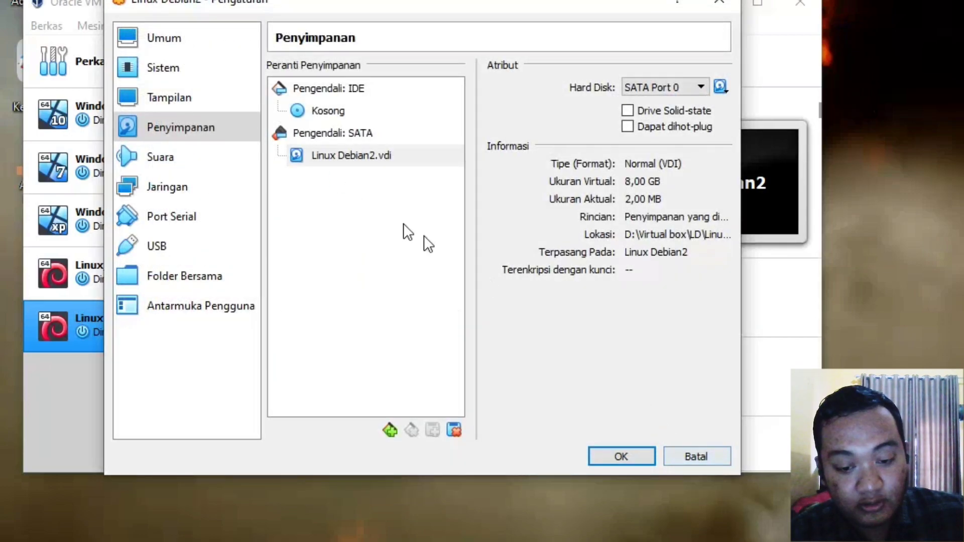
Step: Select the empty IDE optical drive and browse the computer for a disc image
{"action": "left_click", "coordinate": [393, 112]}
{"action": "left_click", "coordinate": [701, 89]}
{"action": "left_click", "coordinate": [700, 92]}
{"action": "left_click", "coordinate": [721, 87]}
{"action": "left_click", "coordinate": [741, 129]}
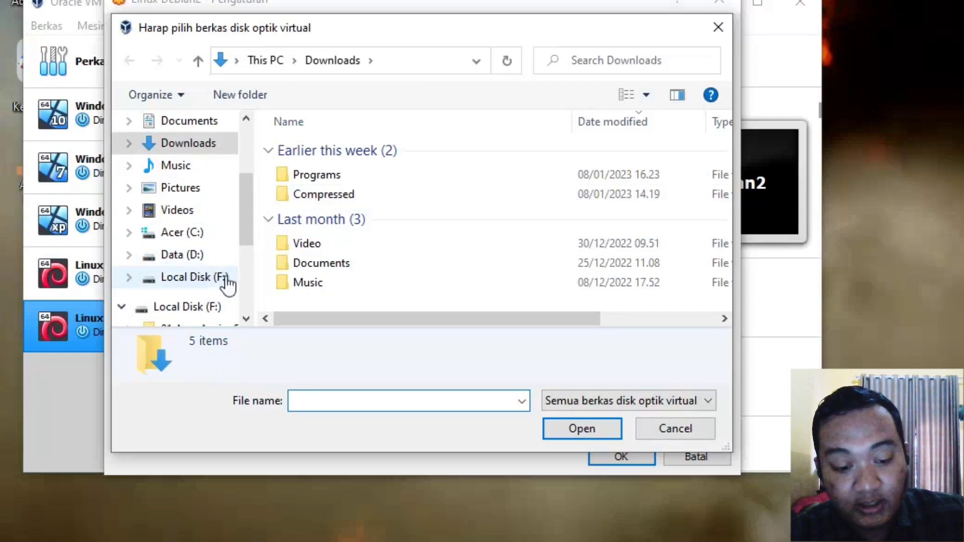
Step: Load debian-10.10.0-amd64-DVD-1.iso from 02.Software\Linux Debian and save the settings
{"action": "left_click", "coordinate": [202, 307]}
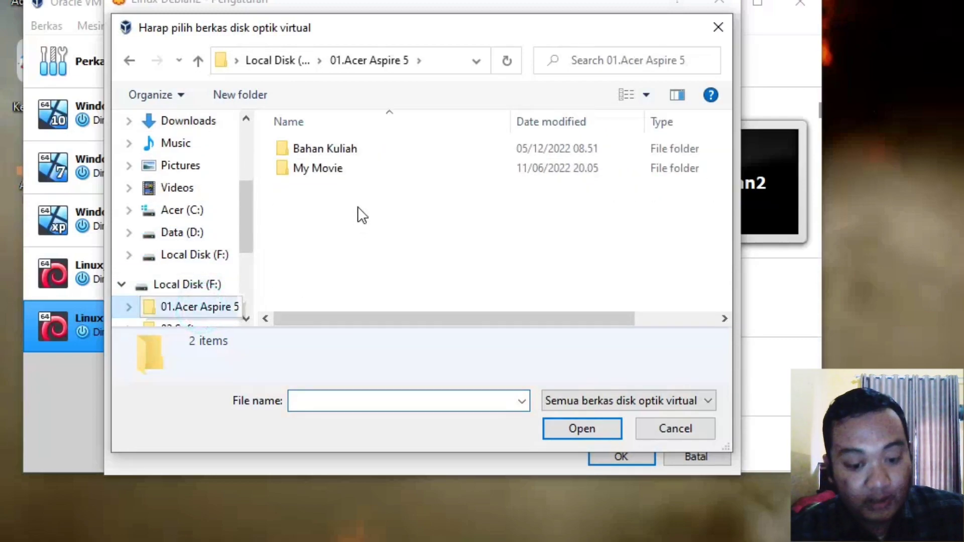
{"action": "scroll", "coordinate": [207, 257], "scroll_direction": "down", "scroll_amount": 2}
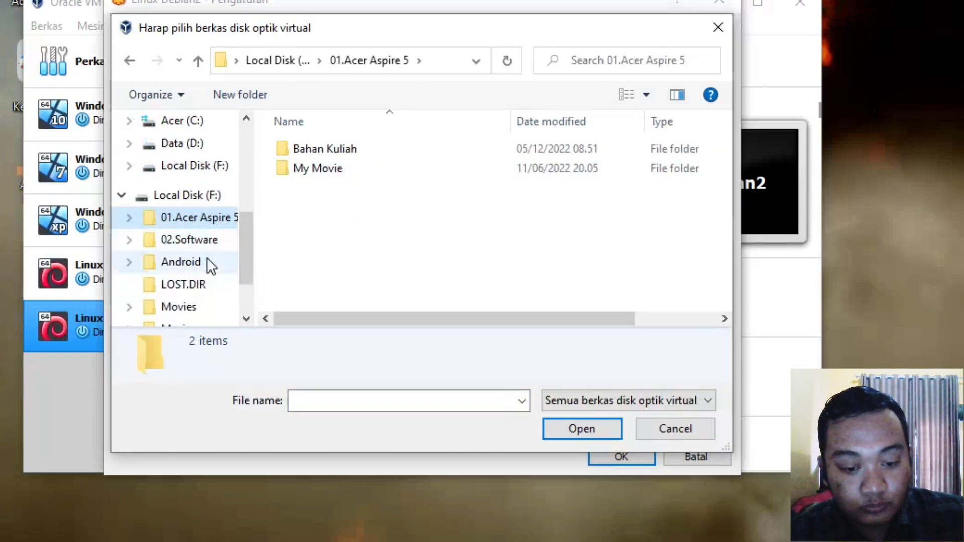
{"action": "scroll", "coordinate": [207, 262], "scroll_direction": "down", "scroll_amount": 1}
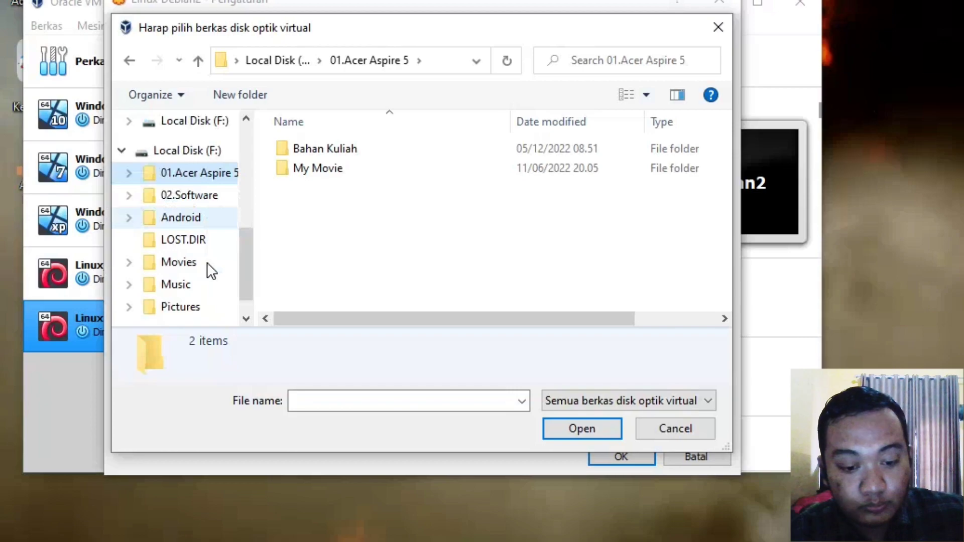
{"action": "left_click", "coordinate": [211, 203]}
{"action": "scroll", "coordinate": [345, 158], "scroll_direction": "down", "scroll_amount": 9}
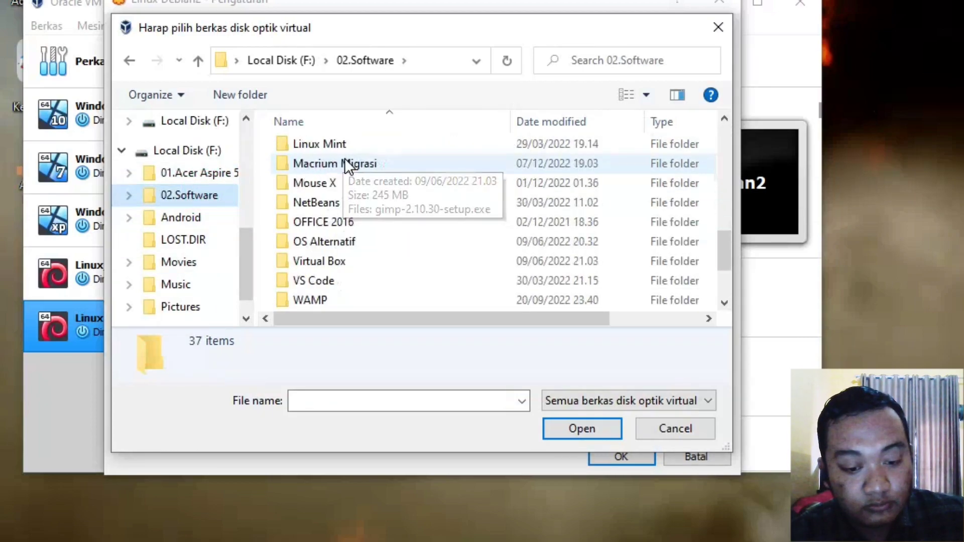
{"action": "scroll", "coordinate": [356, 177], "scroll_direction": "up", "scroll_amount": 1}
{"action": "left_click", "coordinate": [352, 185]}
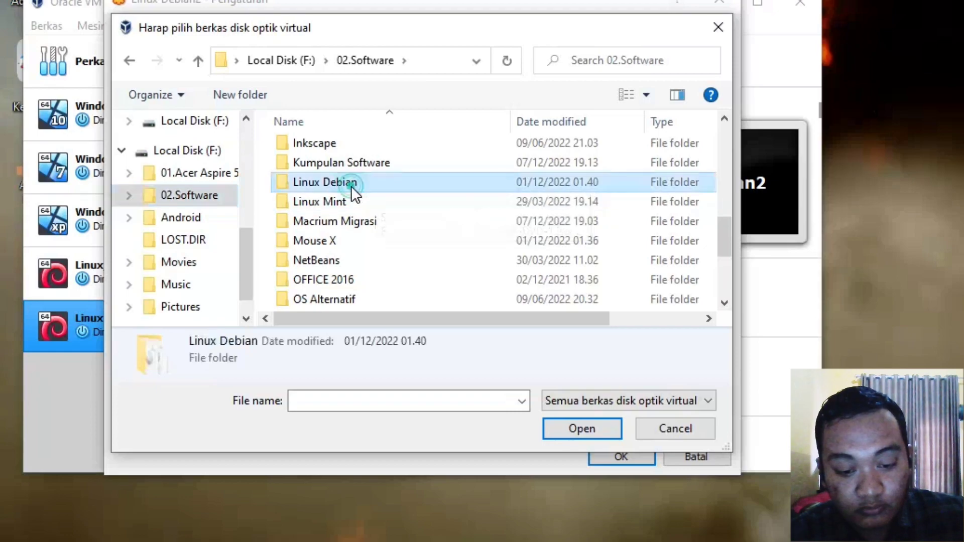
{"action": "double_click", "coordinate": [351, 186]}
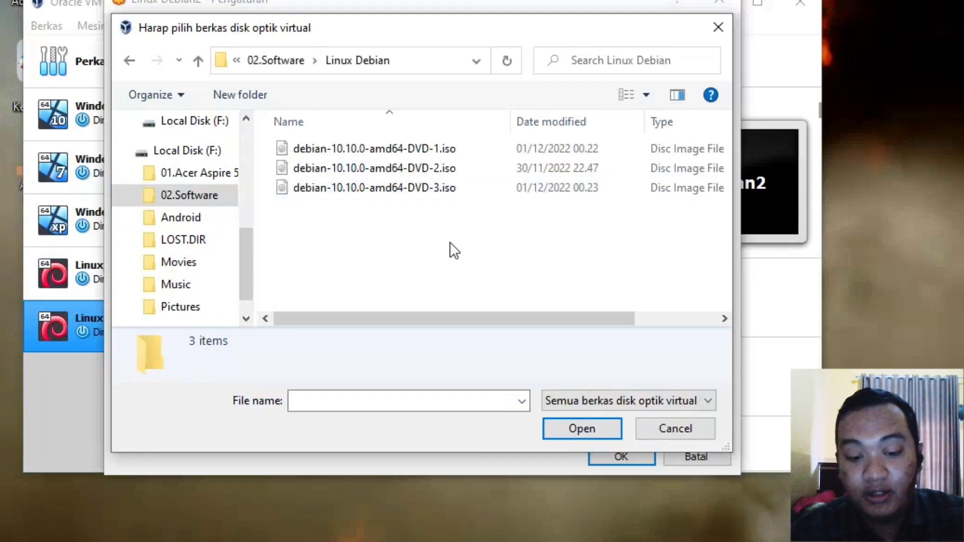
{"action": "left_click", "coordinate": [404, 148]}
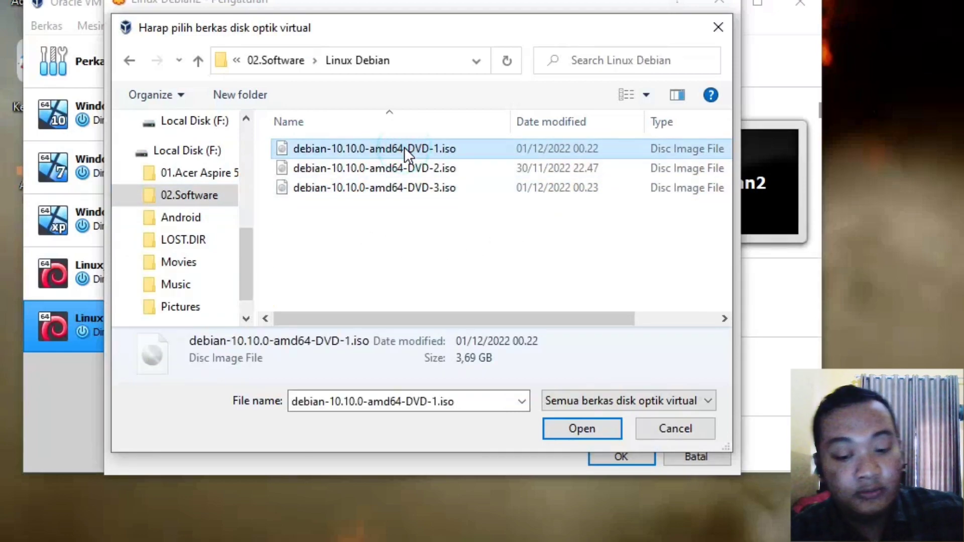
{"action": "left_click", "coordinate": [595, 433]}
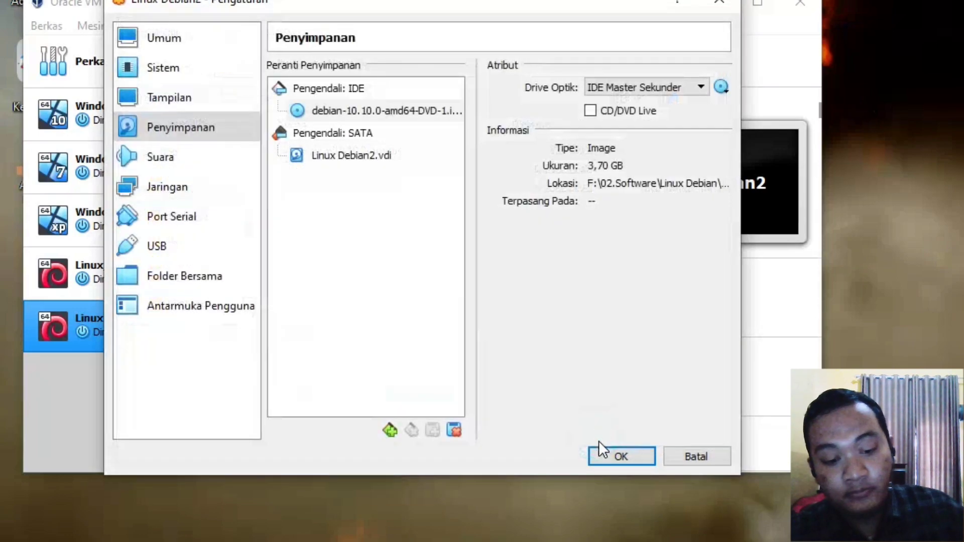
{"action": "left_click", "coordinate": [609, 456]}
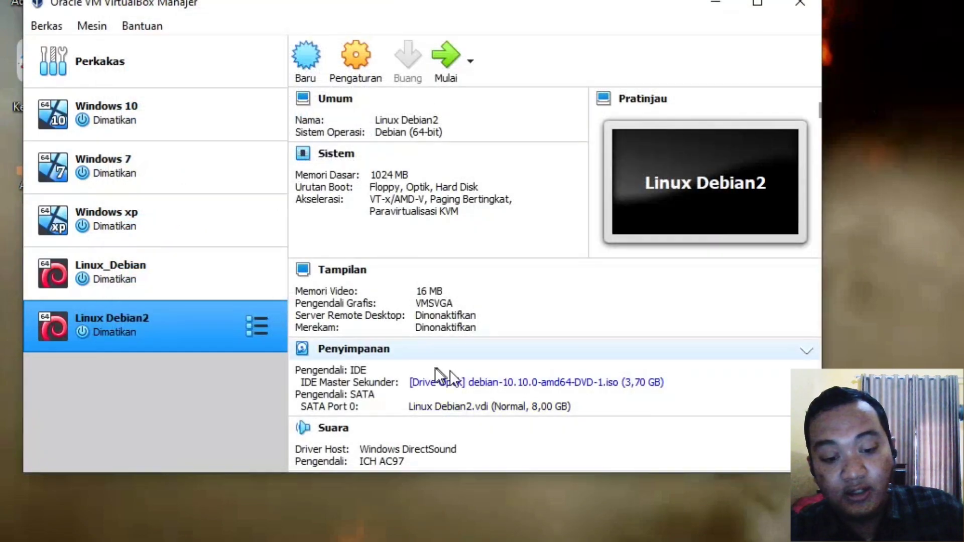
Step: Start the Linux Debian2 virtual machine from the toolbar
{"action": "left_click", "coordinate": [444, 59]}
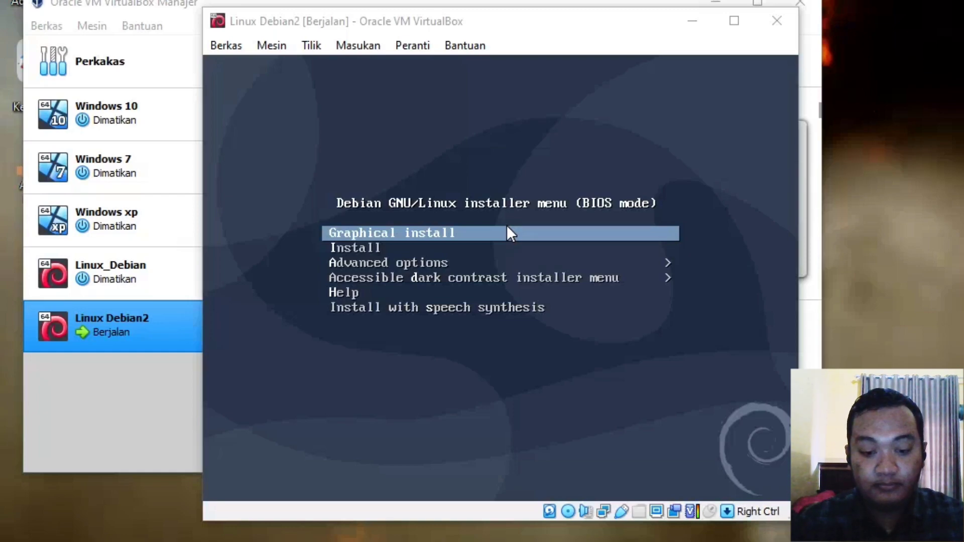
Step: Launch the text-mode Install option from the Debian boot menu and reposition the VM window
{"action": "left_click", "coordinate": [566, 21]}
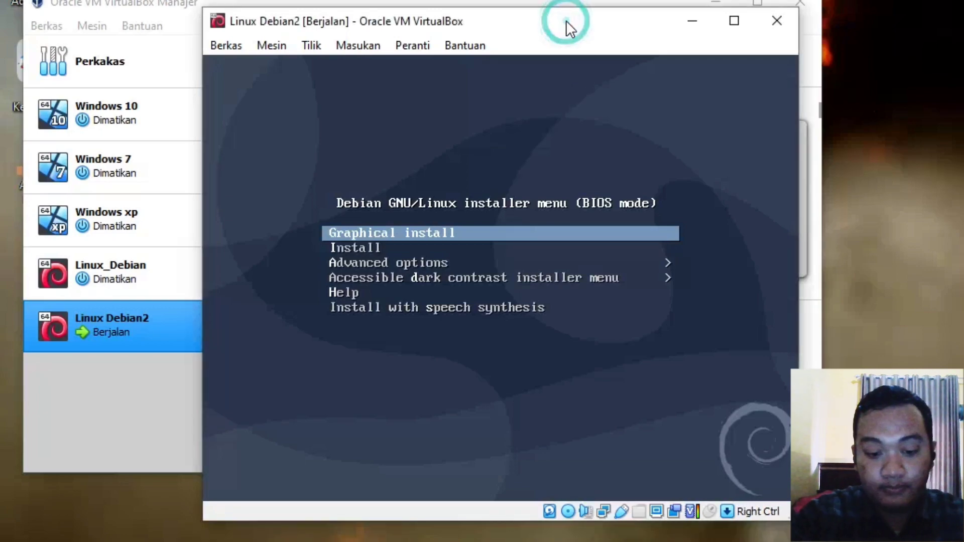
{"action": "key", "text": "Down"}
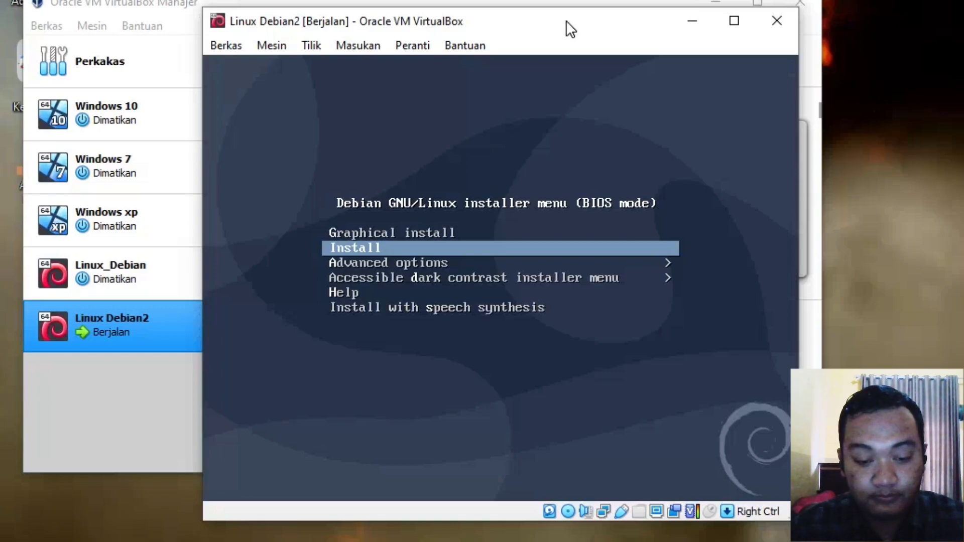
{"action": "key", "text": "Return"}
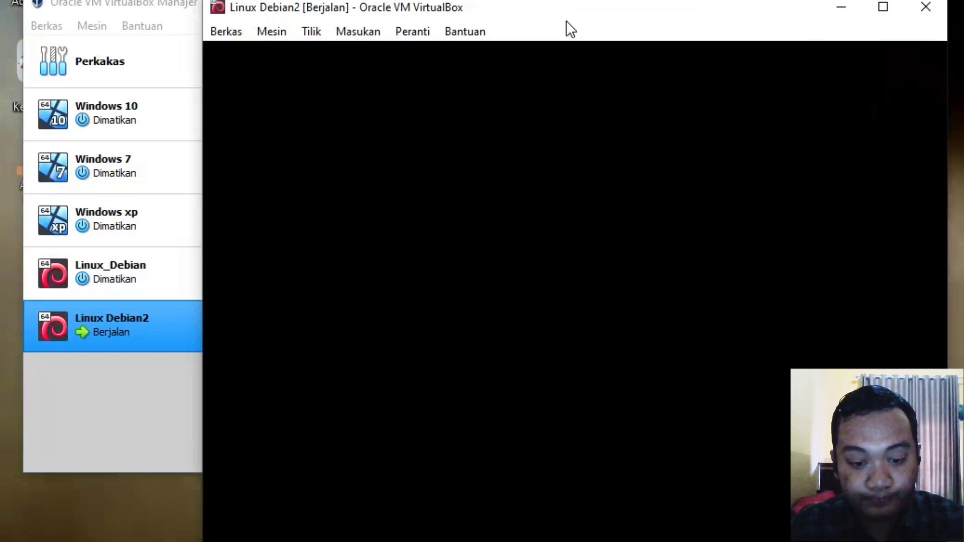
{"action": "left_click_drag", "start_coordinate": [566, 21], "coordinate": [512, 1]}
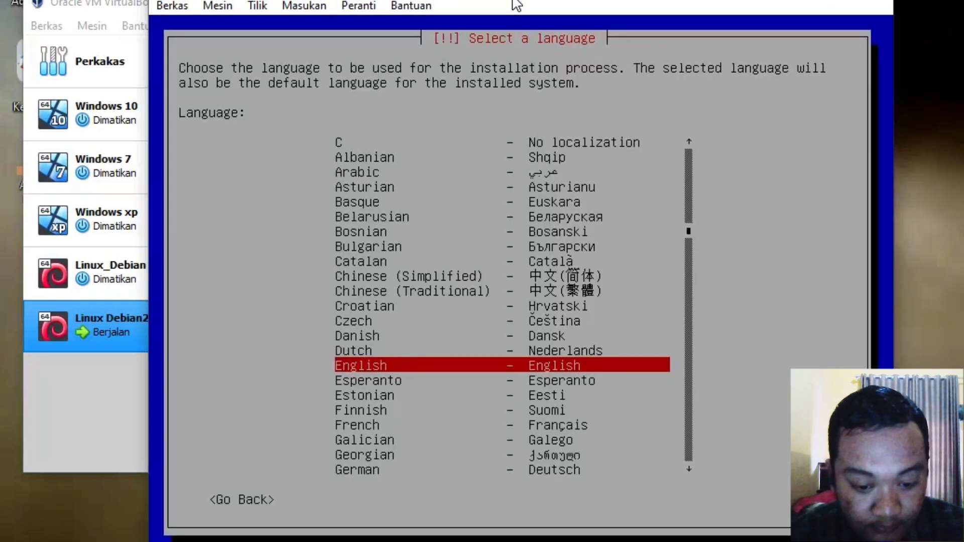
Step: Keep English as the installer language and choose Asia under other locations
{"action": "key", "text": "Down"}
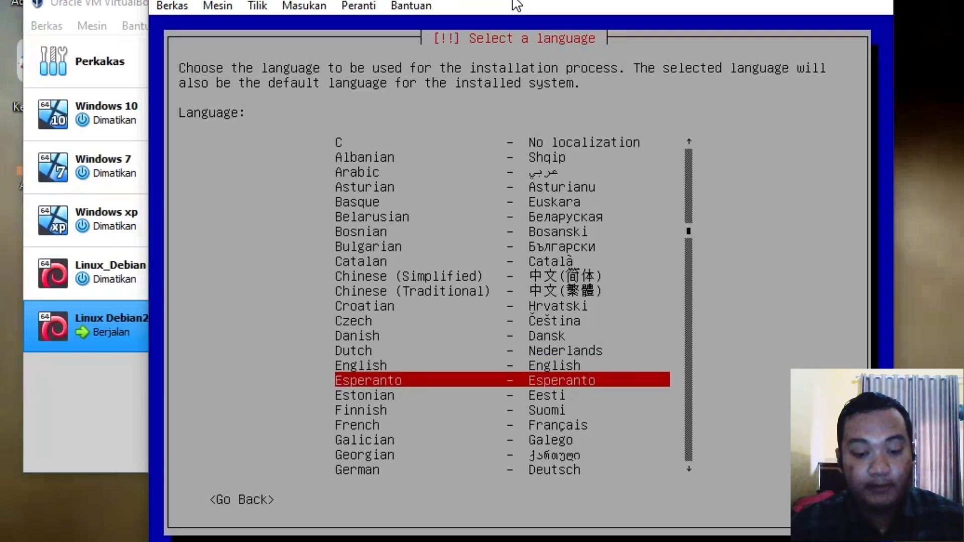
{"action": "key", "text": "Up"}
{"action": "key", "text": "Return"}
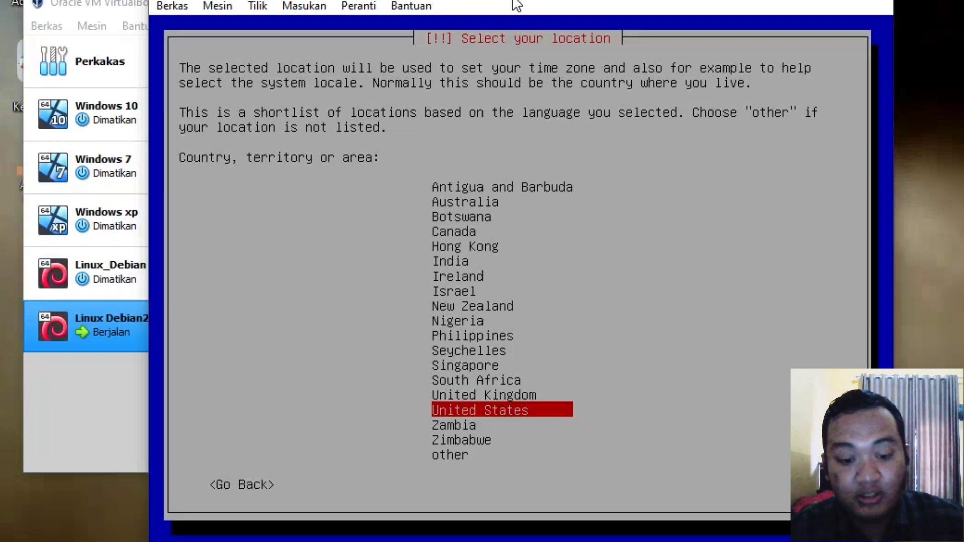
{"action": "key", "text": "Down"}
{"action": "key", "text": "Down"}
{"action": "key", "text": "Down"}
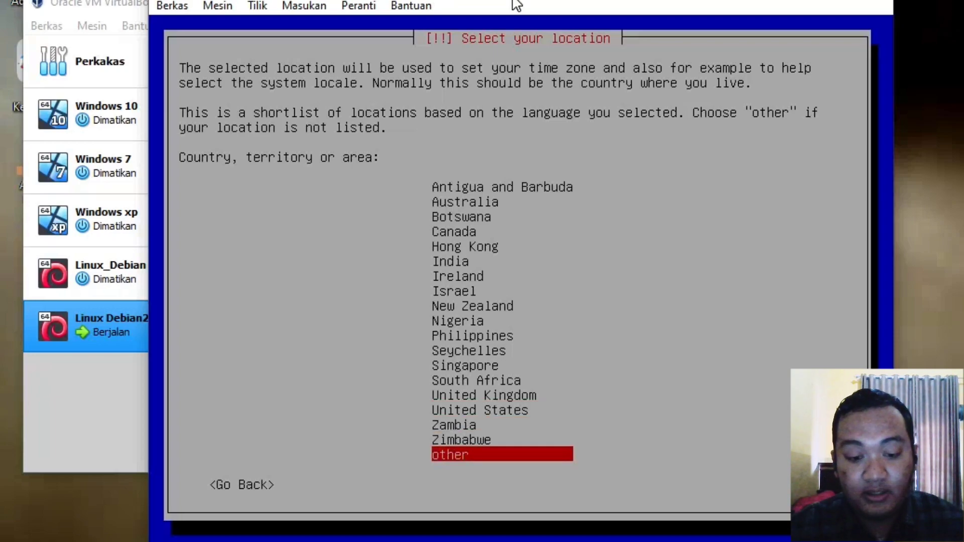
{"action": "key", "text": "Return"}
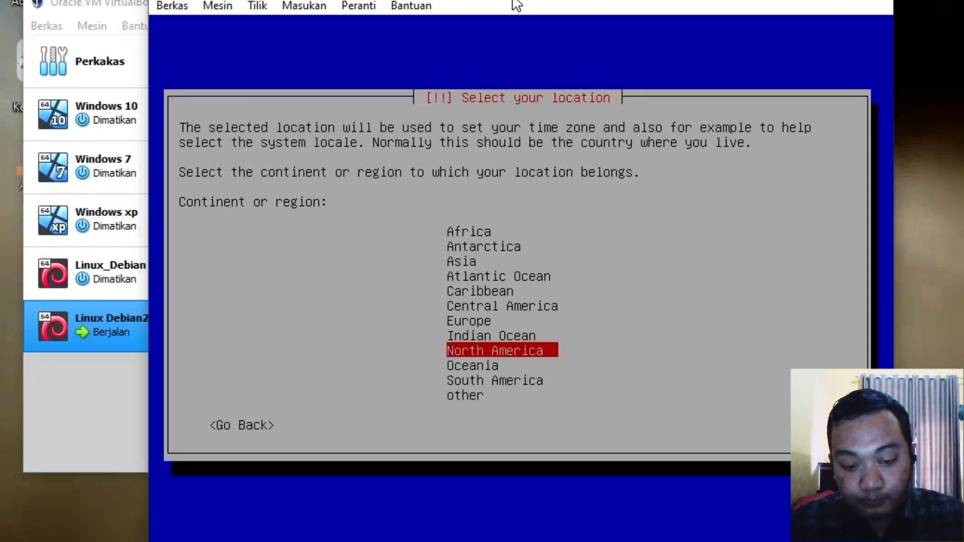
{"action": "key", "text": "Up"}
{"action": "key", "text": "Up"}
{"action": "key", "text": "Up"}
{"action": "key", "text": "Up"}
{"action": "key", "text": "Up"}
{"action": "key", "text": "Up"}
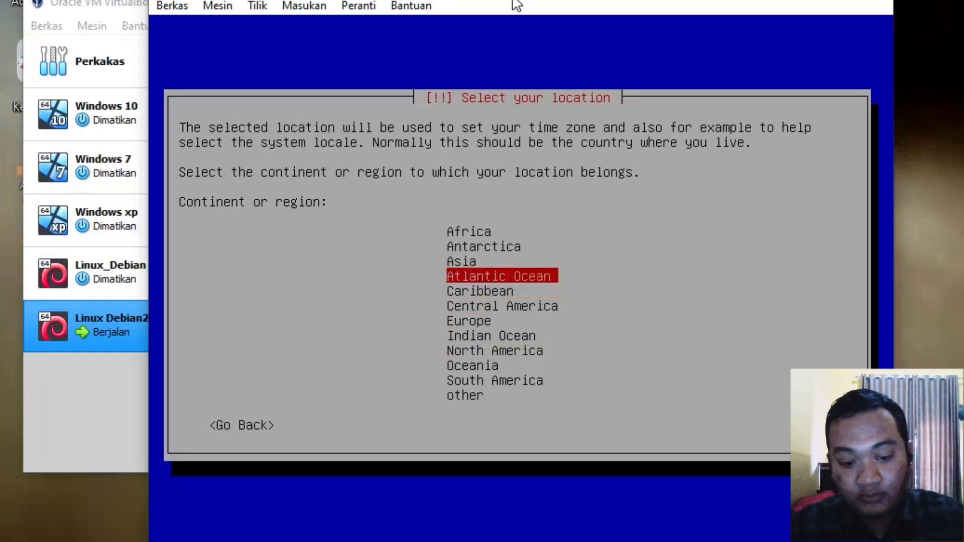
{"action": "key", "text": "Return"}
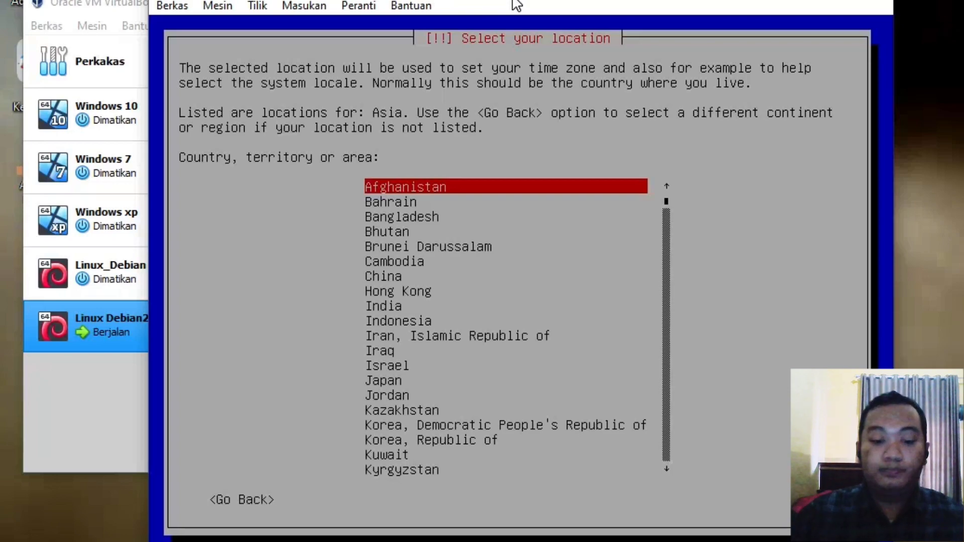
Step: Pick Indonesia as the location and accept the United States en_US.UTF-8 locale
{"action": "key", "text": "Down"}
{"action": "key", "text": "Down"}
{"action": "key", "text": "Down"}
{"action": "key", "text": "Down"}
{"action": "key", "text": "Down"}
{"action": "key", "text": "Down"}
{"action": "key", "text": "Down"}
{"action": "key", "text": "Down"}
{"action": "key", "text": "Down"}
{"action": "key", "text": "Down"}
{"action": "key", "text": "Down"}
{"action": "key", "text": "Down"}
{"action": "key", "text": "Down"}
{"action": "key", "text": "Down"}
{"action": "key", "text": "Down"}
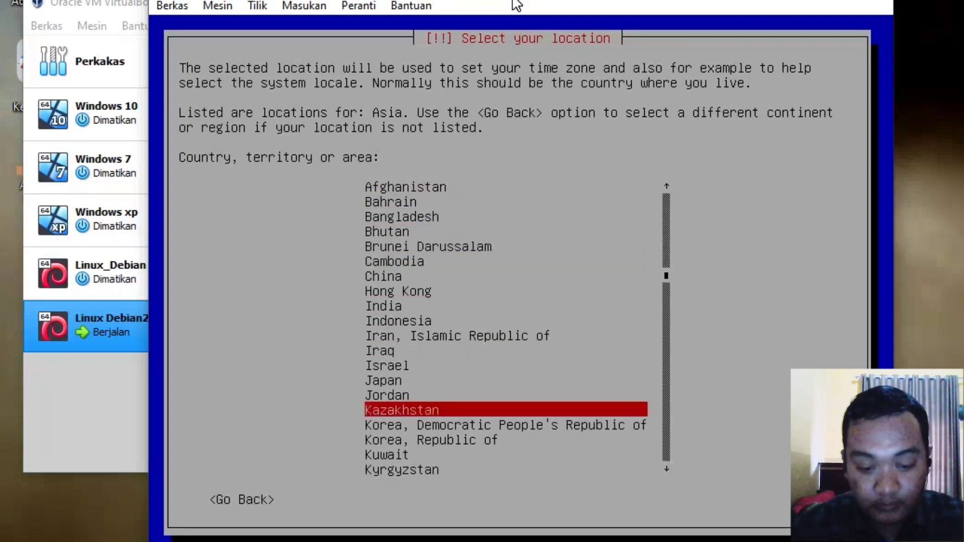
{"action": "key", "text": "Down"}
{"action": "key", "text": "Down"}
{"action": "key", "text": "Down"}
{"action": "key", "text": "Down"}
{"action": "key", "text": "Up"}
{"action": "key", "text": "Up"}
{"action": "key", "text": "Up"}
{"action": "key", "text": "Up"}
{"action": "key", "text": "Up"}
{"action": "key", "text": "Up"}
{"action": "key", "text": "Up"}
{"action": "key", "text": "Up"}
{"action": "key", "text": "Up"}
{"action": "key", "text": "Up"}
{"action": "key", "text": "Up"}
{"action": "key", "text": "Up"}
{"action": "key", "text": "Up"}
{"action": "key", "text": "Down"}
{"action": "key", "text": "Down"}
{"action": "key", "text": "Down"}
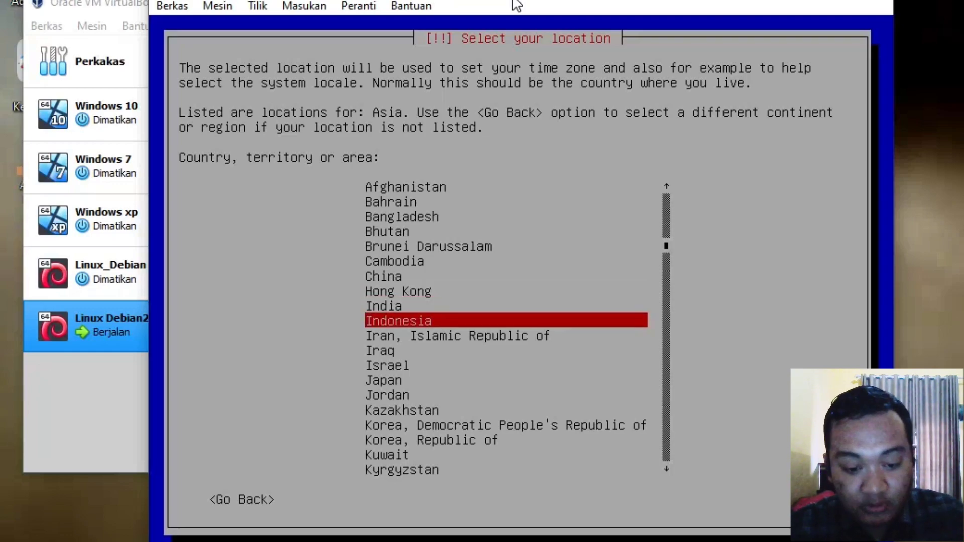
{"action": "key", "text": "Return"}
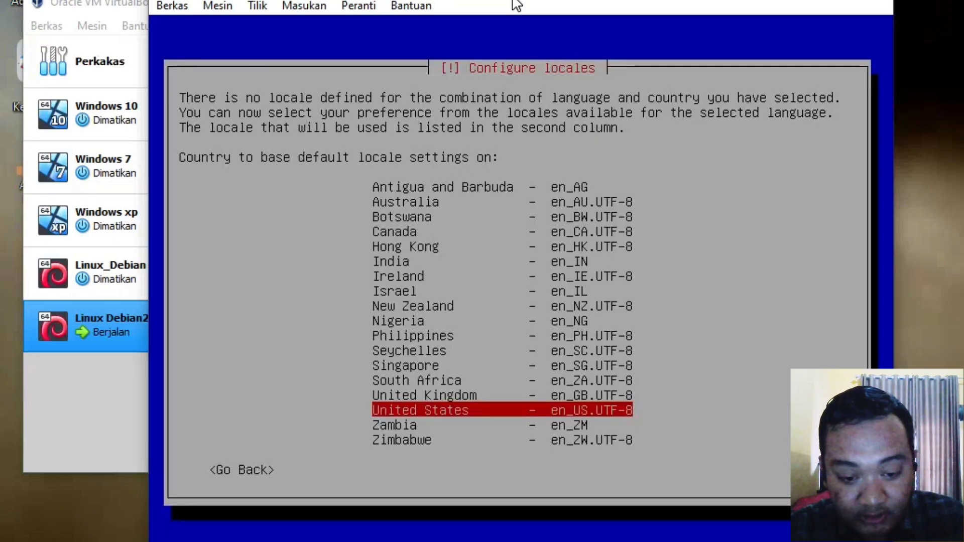
{"action": "key", "text": "Return"}
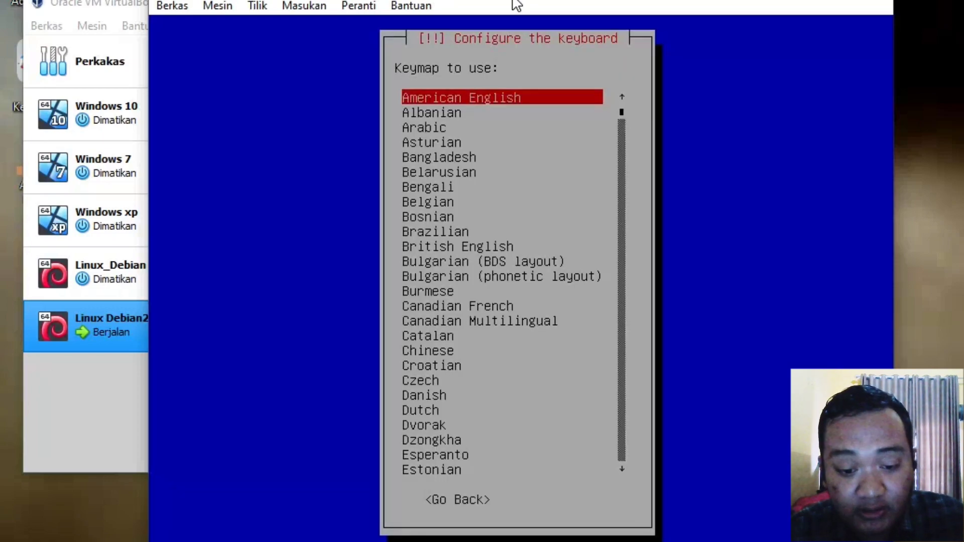
Step: Keep the American English keymap and reposition the VM window while the network configures
{"action": "key", "text": "Return"}
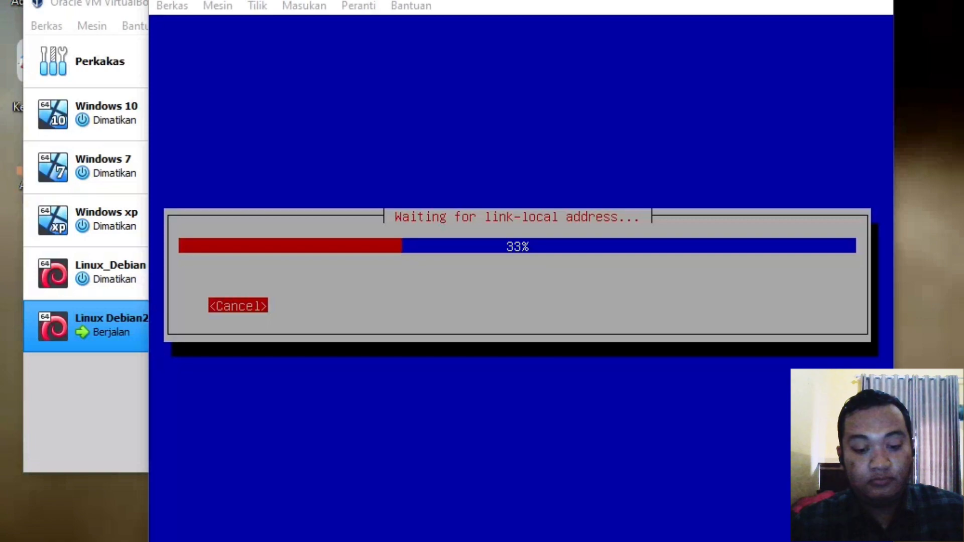
{"action": "left_click", "coordinate": [892, 305]}
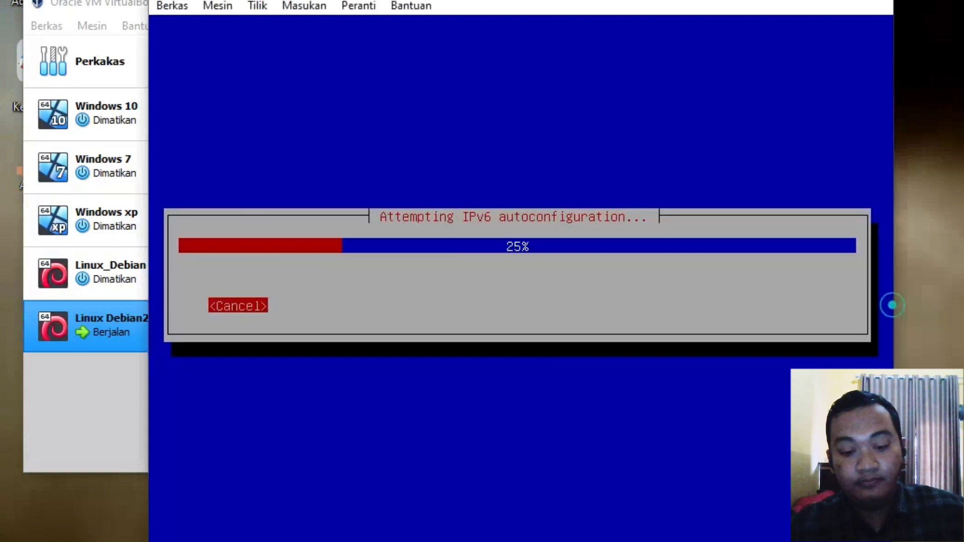
{"action": "left_click", "coordinate": [961, 337]}
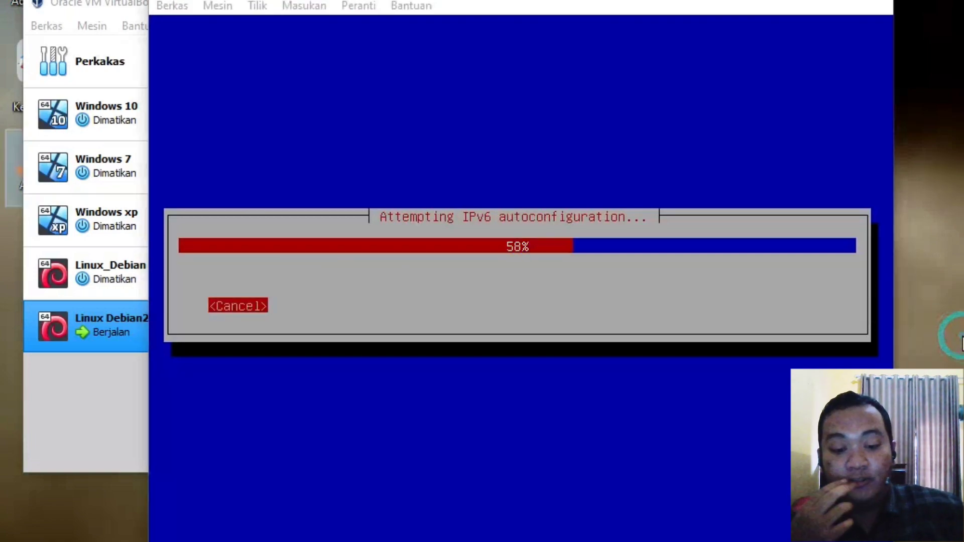
{"action": "left_click_drag", "start_coordinate": [625, 2], "coordinate": [603, 3]}
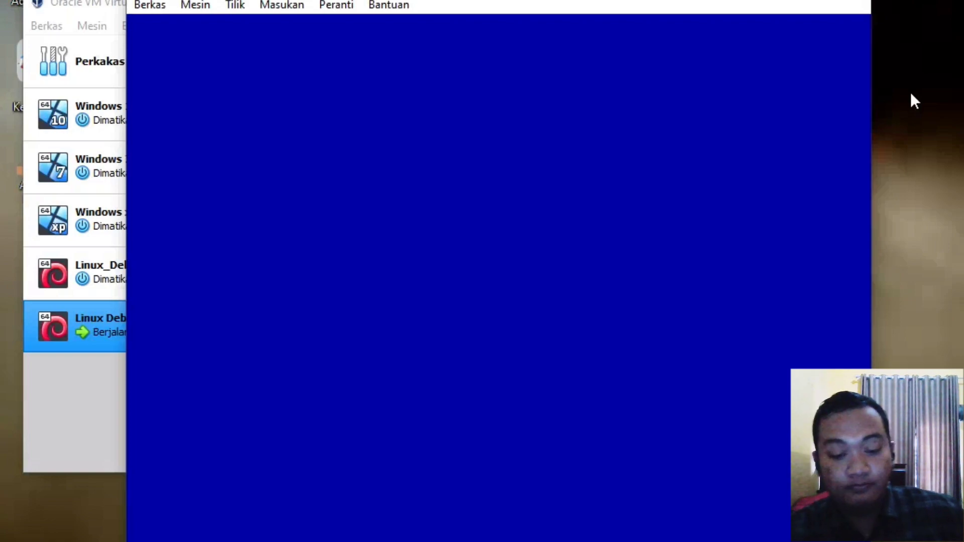
{"action": "left_click_drag", "start_coordinate": [438, 2], "coordinate": [456, 0]}
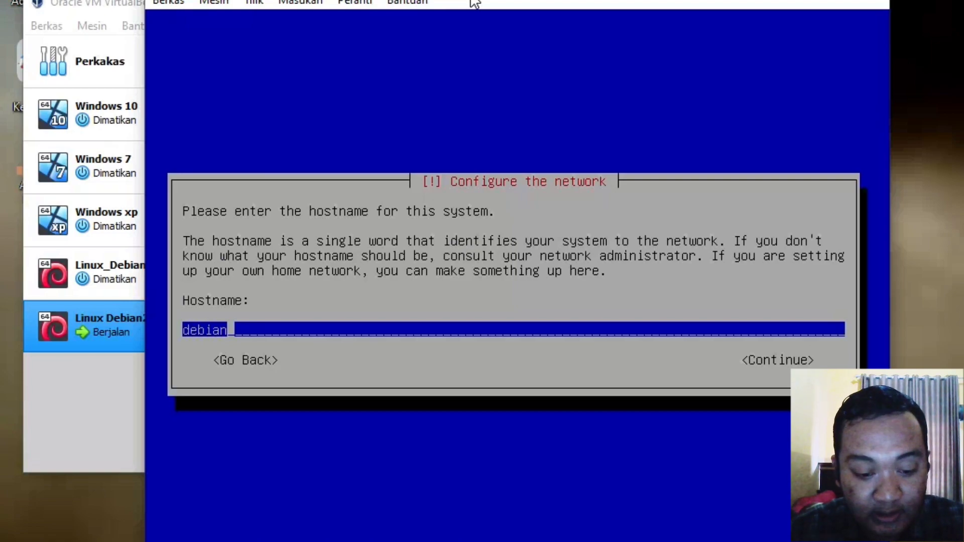
Step: Set the hostname to 'nanda' and the domain name to 'nanda.com'
{"action": "key", "text": "BackSpace"}
{"action": "key", "text": "BackSpace"}
{"action": "key", "text": "BackSpace"}
{"action": "key", "text": "BackSpace"}
{"action": "key", "text": "BackSpace"}
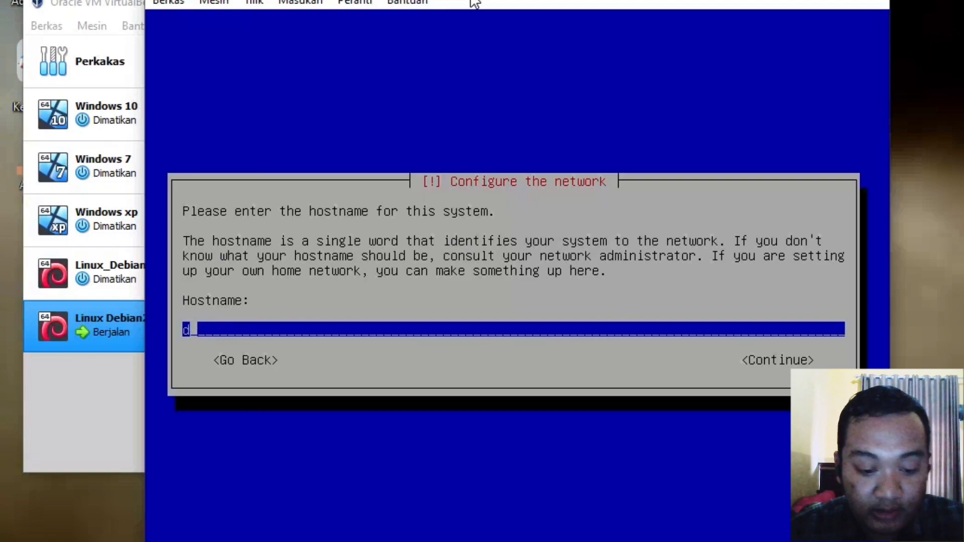
{"action": "key", "text": "BackSpace"}
{"action": "type", "text": "nan"}
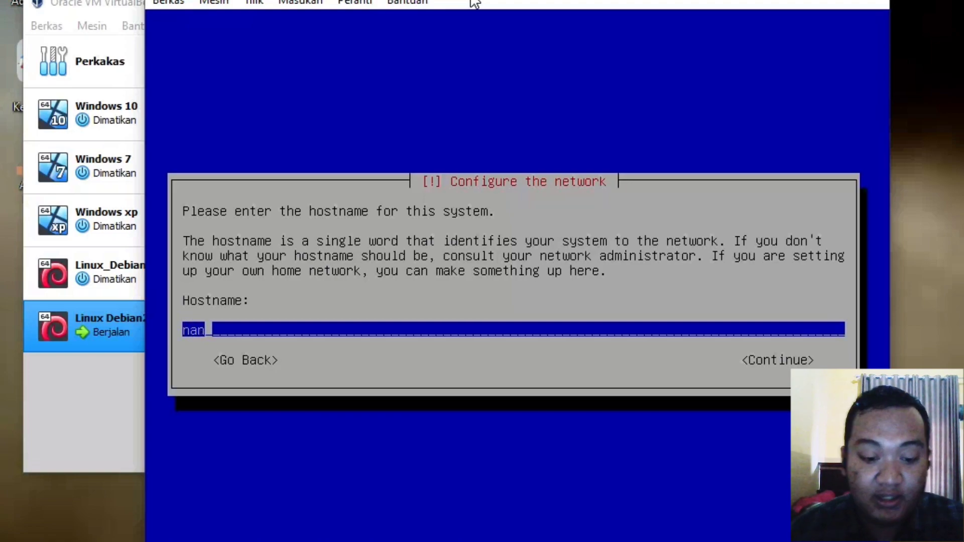
{"action": "type", "text": "da"}
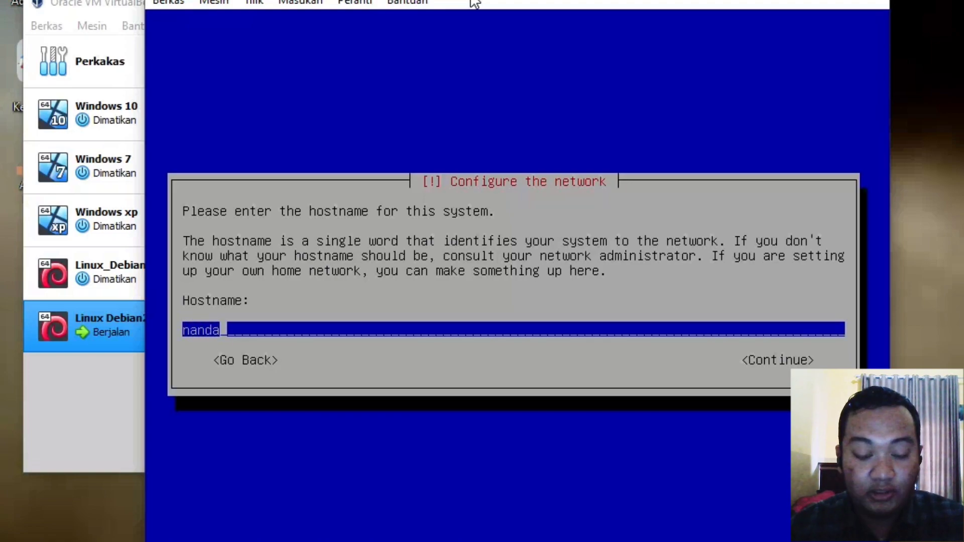
{"action": "key", "text": "Tab"}
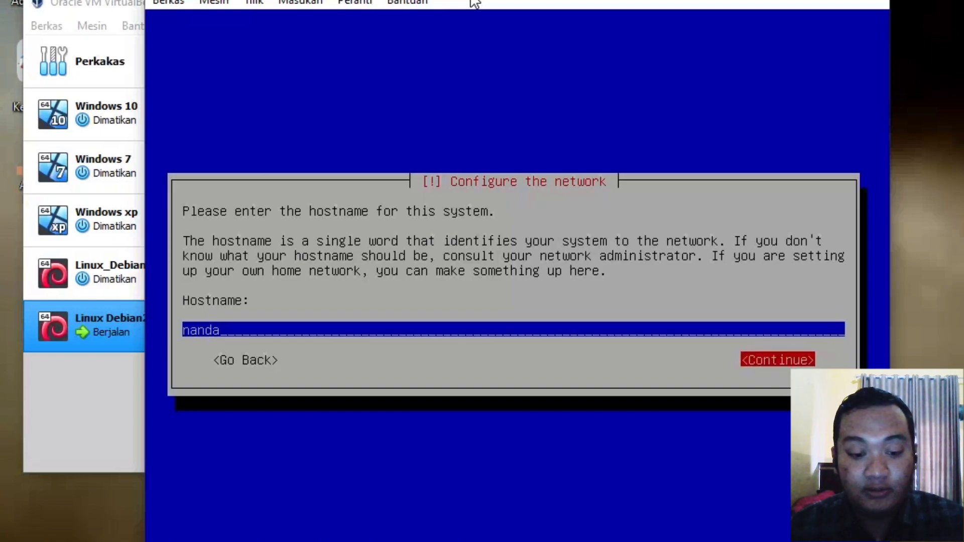
{"action": "key", "text": "Return"}
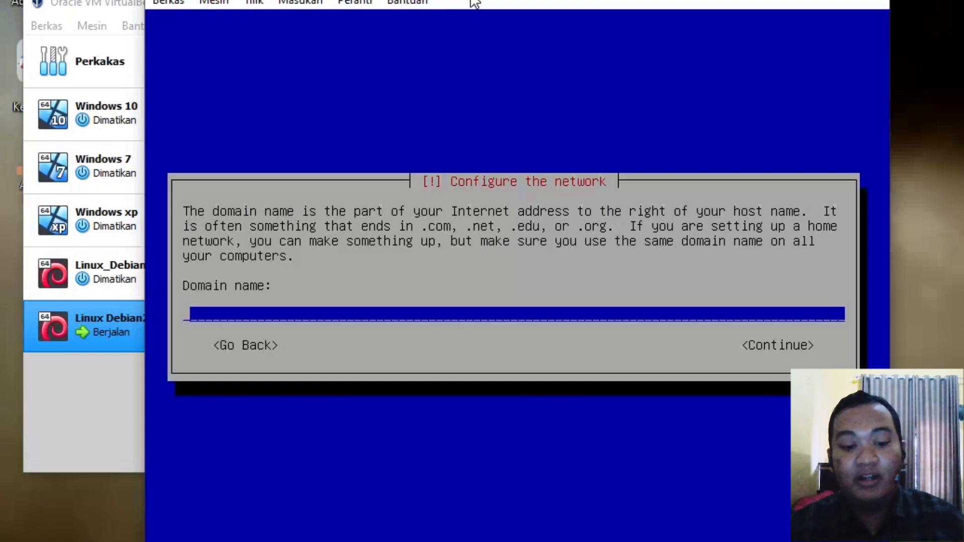
{"action": "type", "text": "nand"}
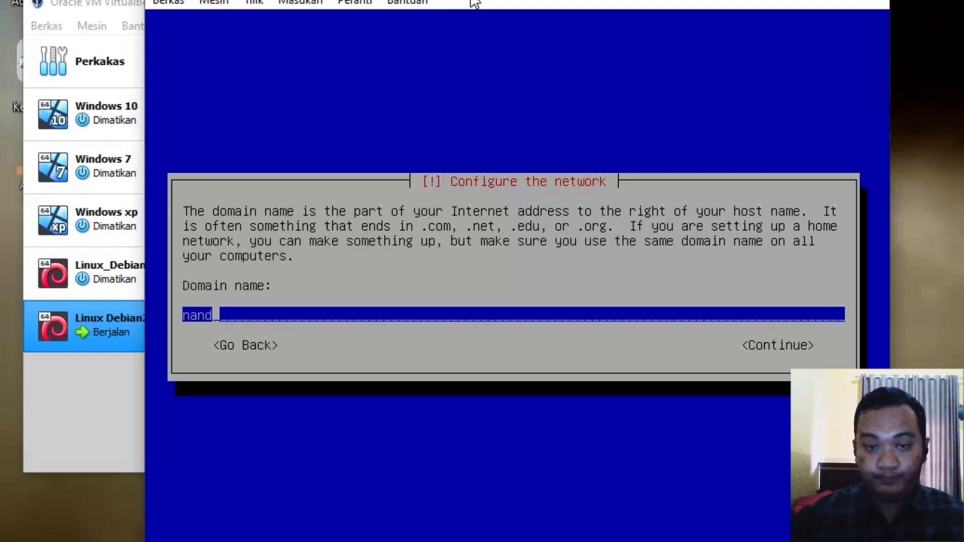
{"action": "type", "text": "a.com"}
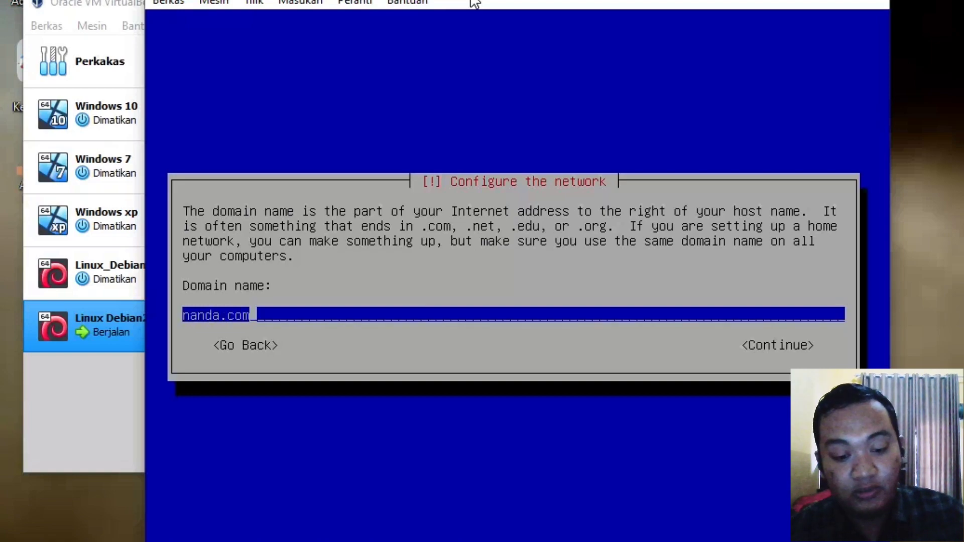
{"action": "key", "text": "Tab"}
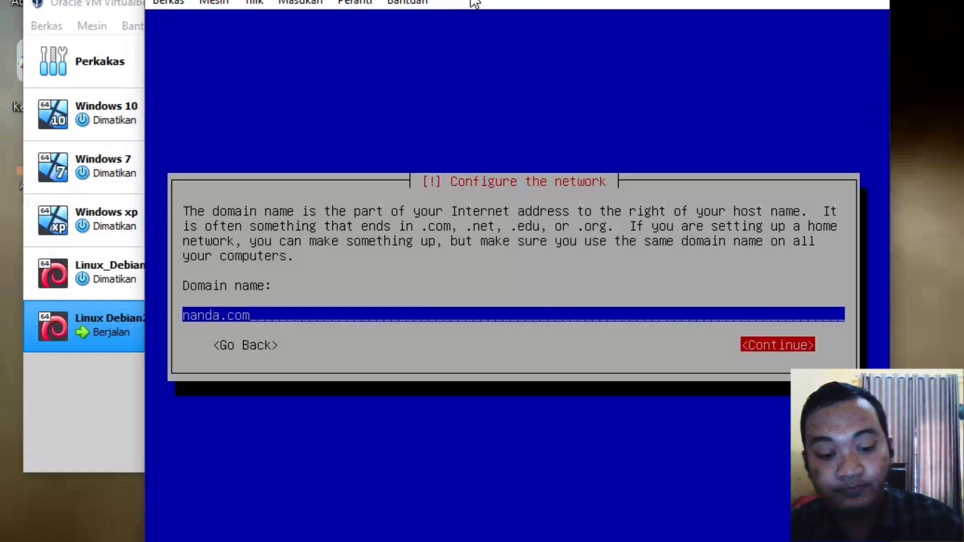
{"action": "key", "text": "Return"}
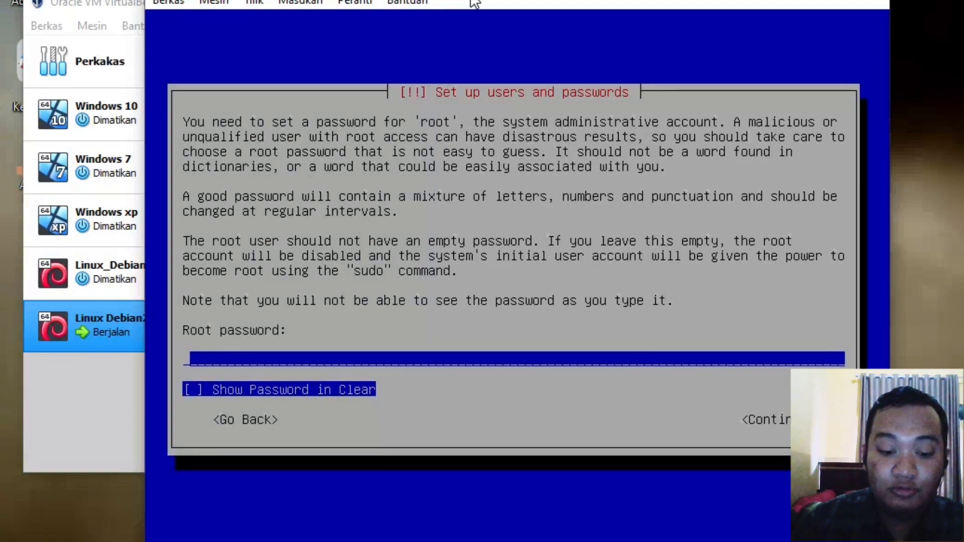
Step: Enter the root password with Show Password in Clear ticked, then re-enter it to verify
{"action": "type", "text": "*****"}
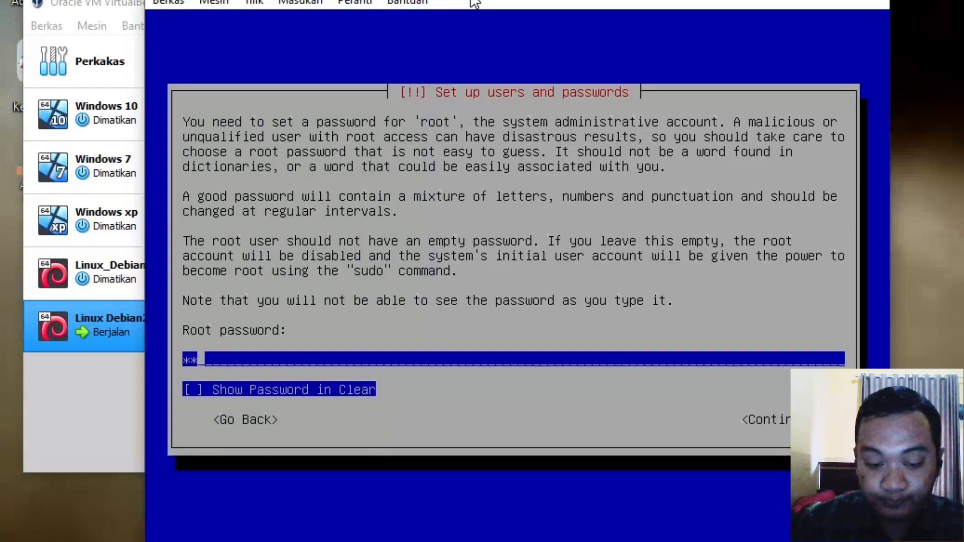
{"action": "type", "text": "*"}
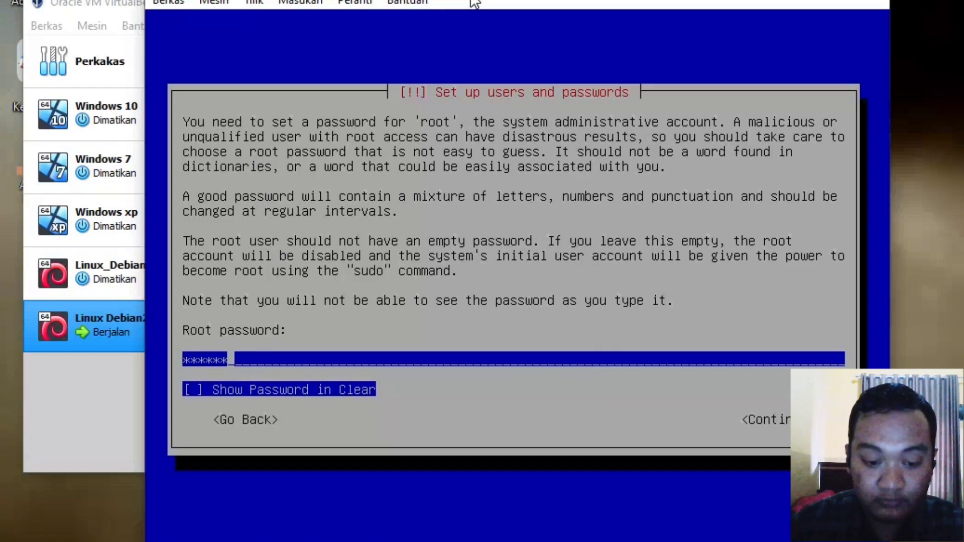
{"action": "key", "text": "Tab"}
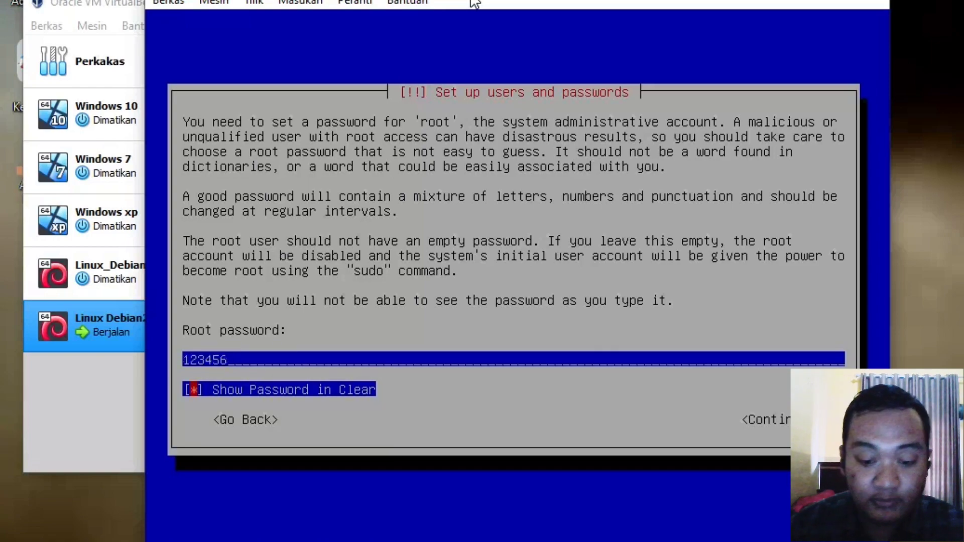
{"action": "key", "text": "space"}
{"action": "key", "text": "Tab"}
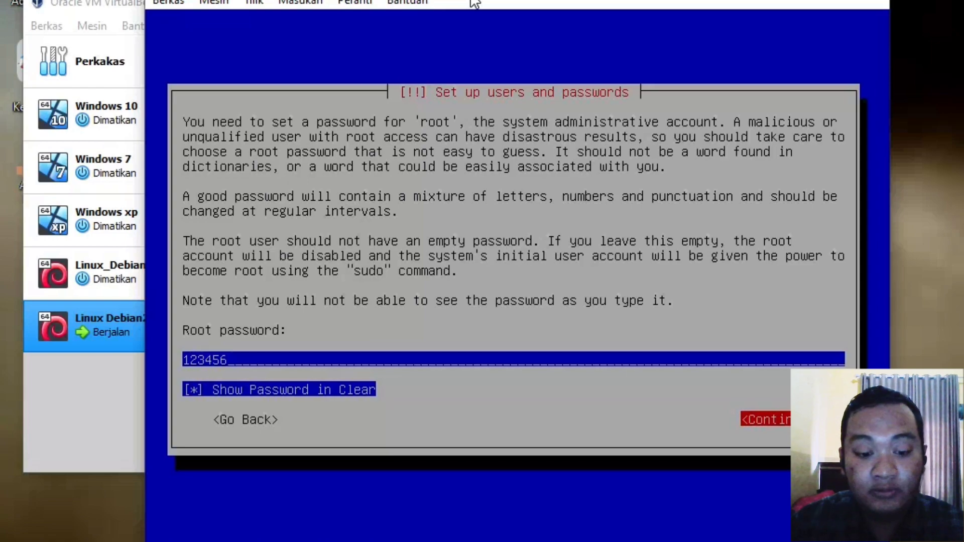
{"action": "key", "text": "Return"}
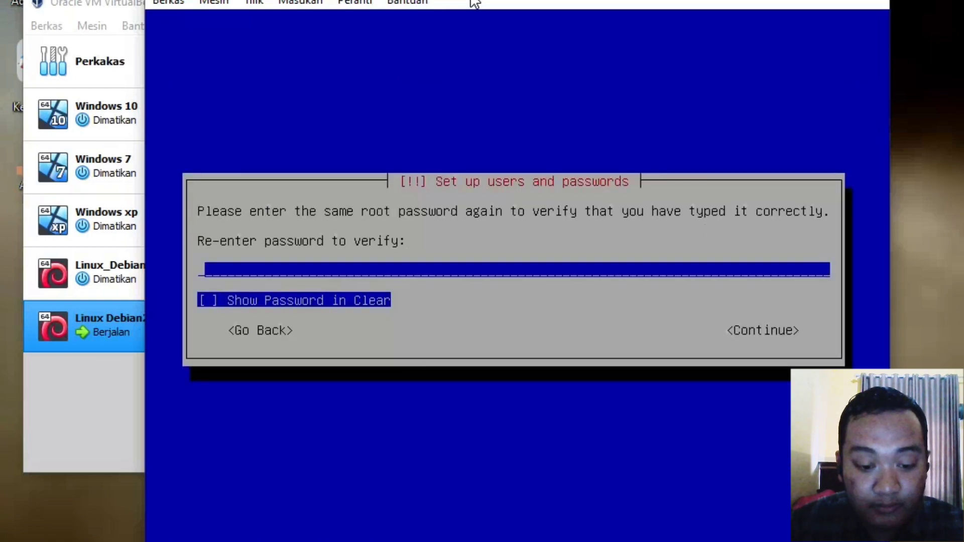
{"action": "type", "text": "123456"}
{"action": "key", "text": "Tab"}
{"action": "key", "text": "Tab"}
{"action": "key", "text": "Return"}
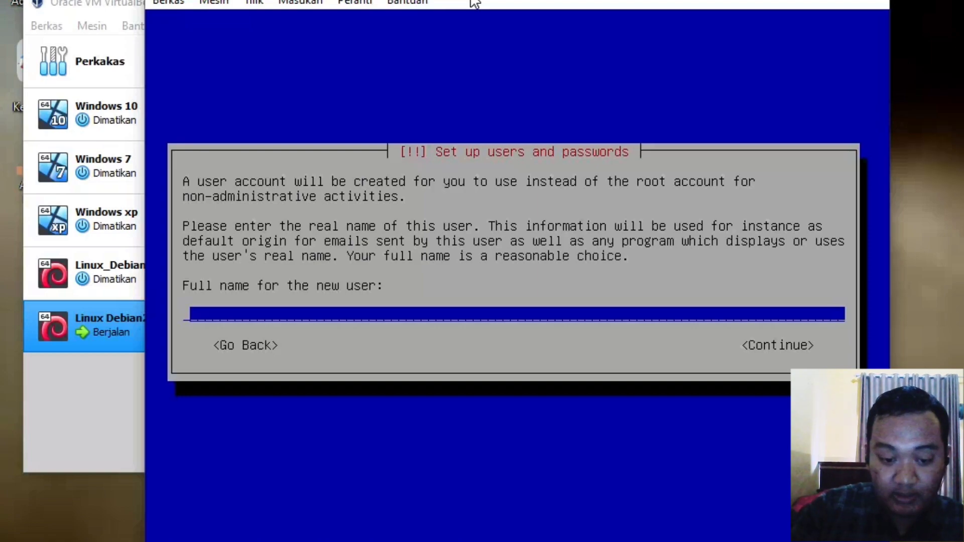
Step: Enter the new user's full name and accept the suggested username
{"action": "type", "text": "Ananda"}
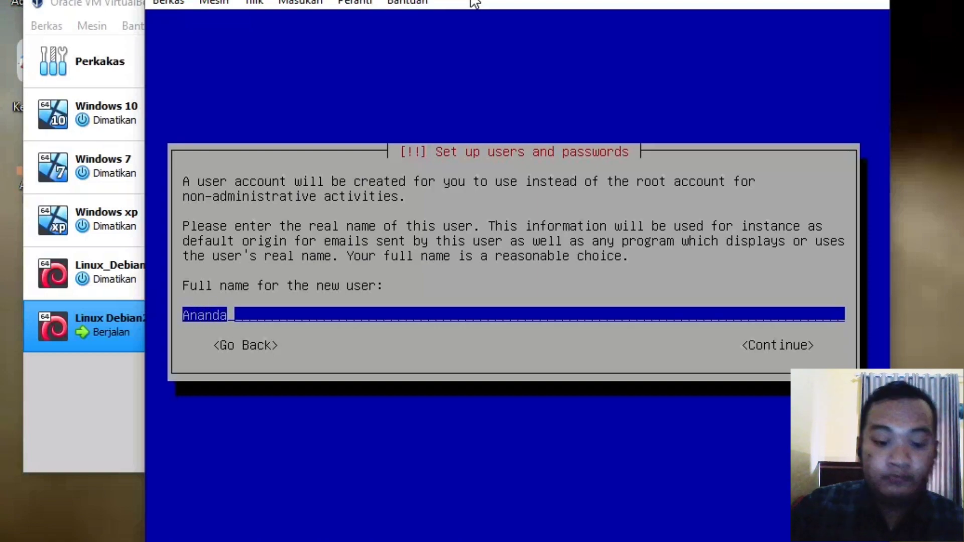
{"action": "type", "text": " P"}
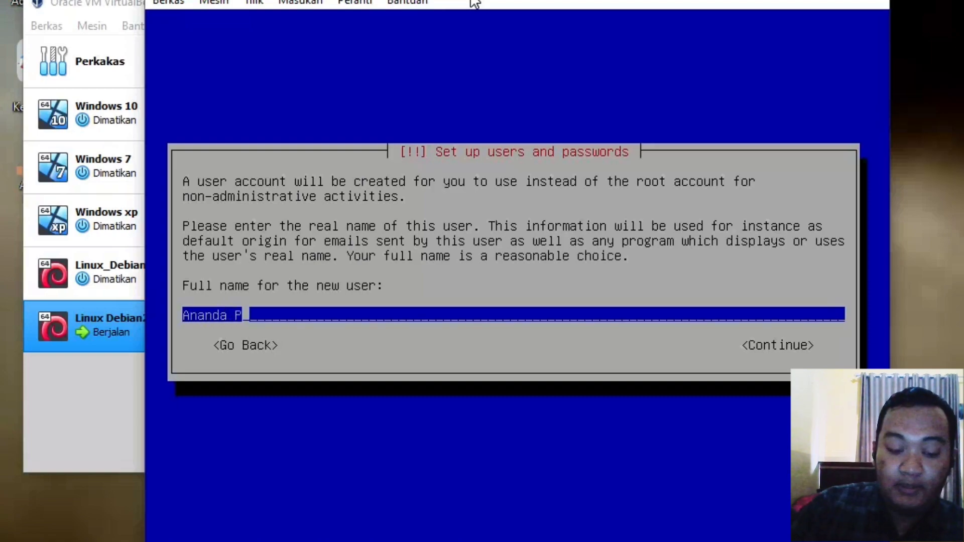
{"action": "type", "text": "ratama"}
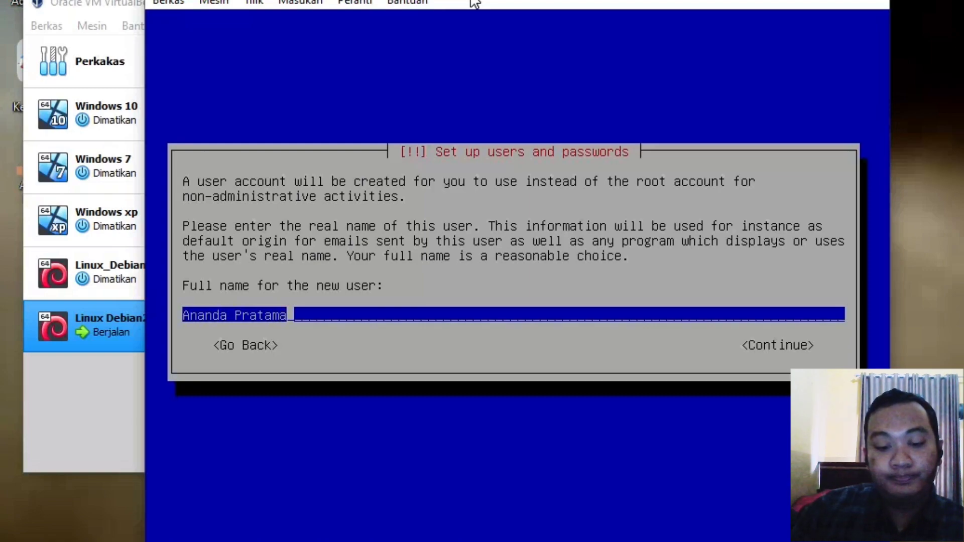
{"action": "key", "text": "Tab"}
{"action": "key", "text": "Return"}
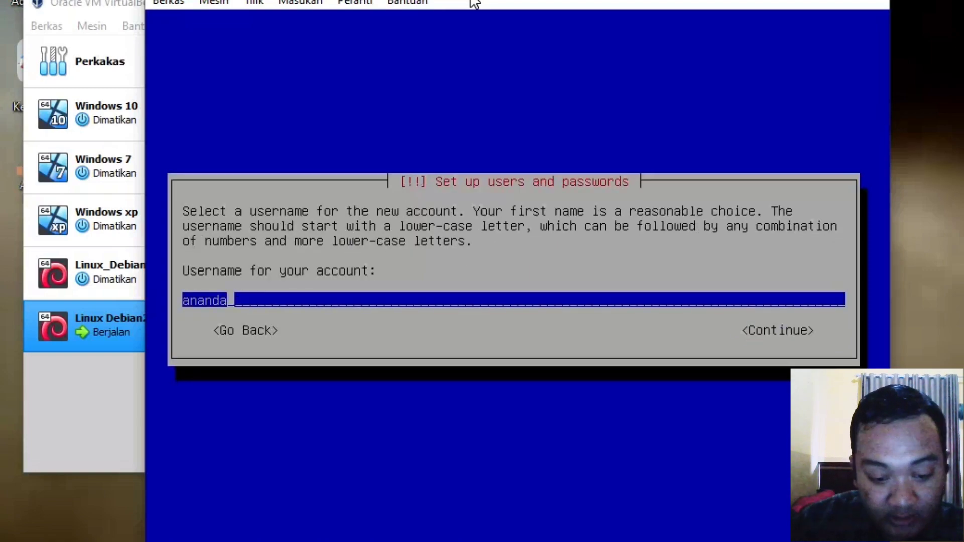
{"action": "key", "text": "Tab"}
{"action": "key", "text": "Return"}
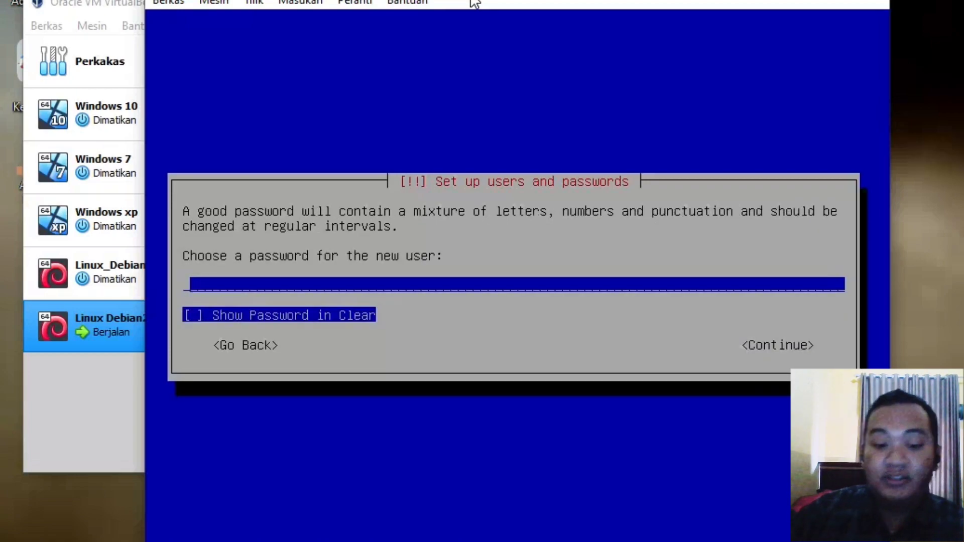
Step: Set the new user's password, shown in clear text, and re-enter it to verify
{"action": "type", "text": "*"}
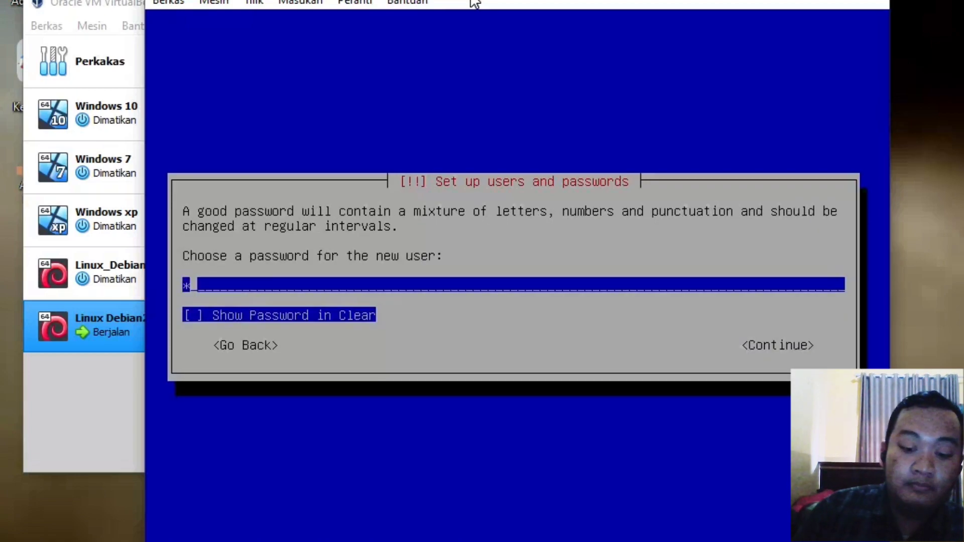
{"action": "type", "text": "****"}
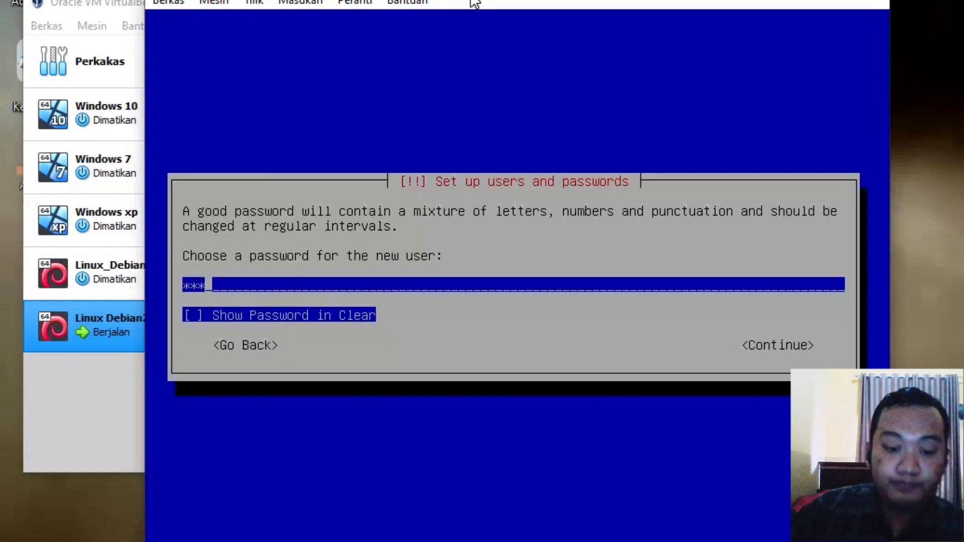
{"action": "type", "text": "*"}
{"action": "key", "text": "Tab"}
{"action": "key", "text": "space"}
{"action": "key", "text": "Up"}
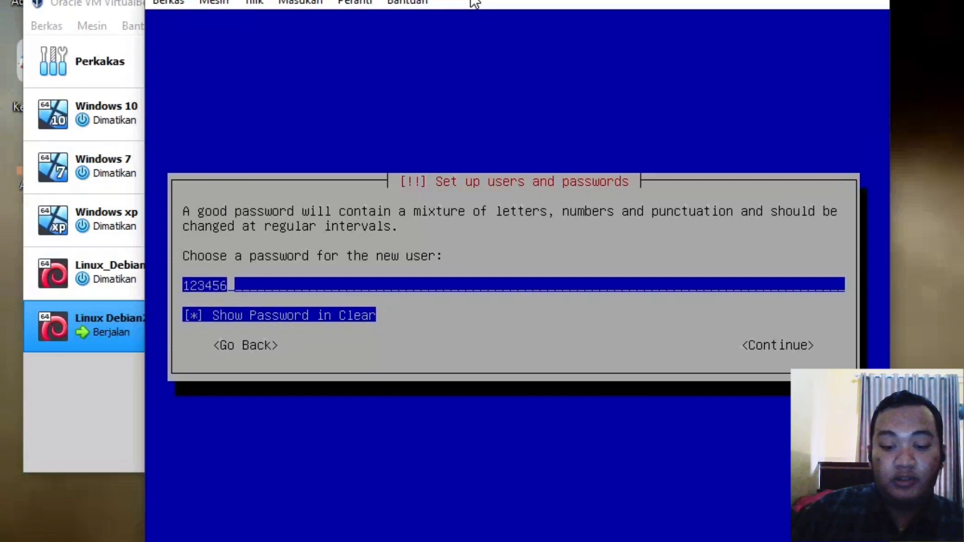
{"action": "key", "text": "Tab"}
{"action": "key", "text": "Tab"}
{"action": "key", "text": "Tab"}
{"action": "key", "text": "Return"}
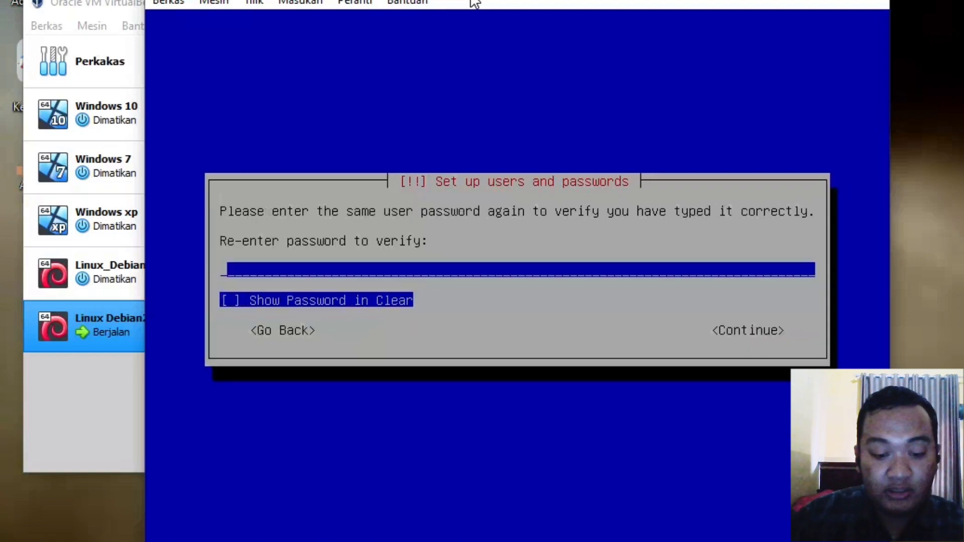
{"action": "type", "text": "1234"}
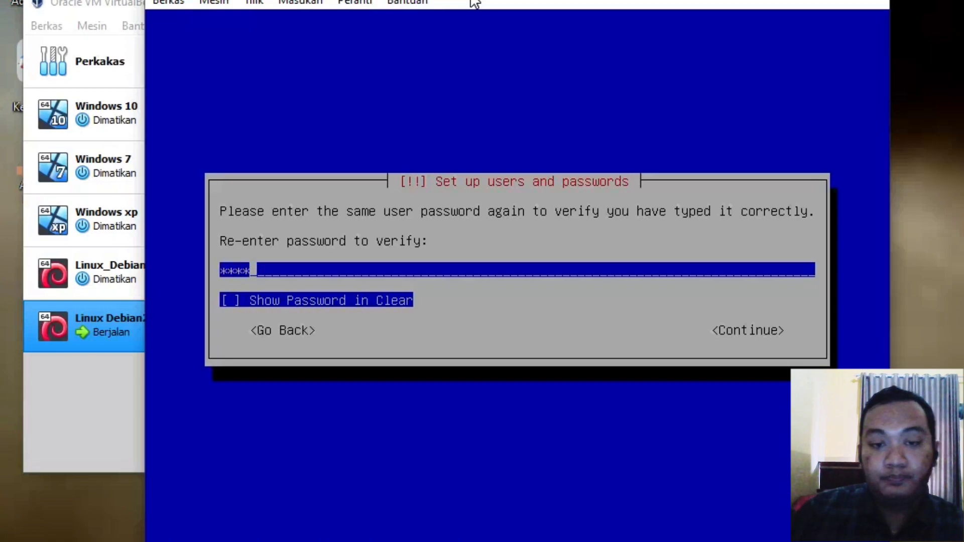
{"action": "type", "text": "56"}
{"action": "key", "text": "Tab"}
{"action": "key", "text": "space"}
{"action": "key", "text": "Tab"}
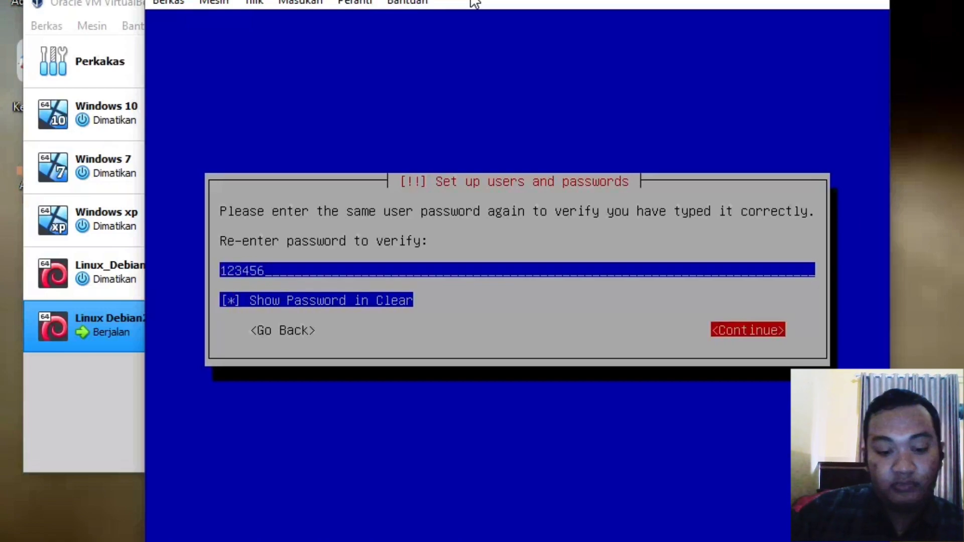
{"action": "key", "text": "Return"}
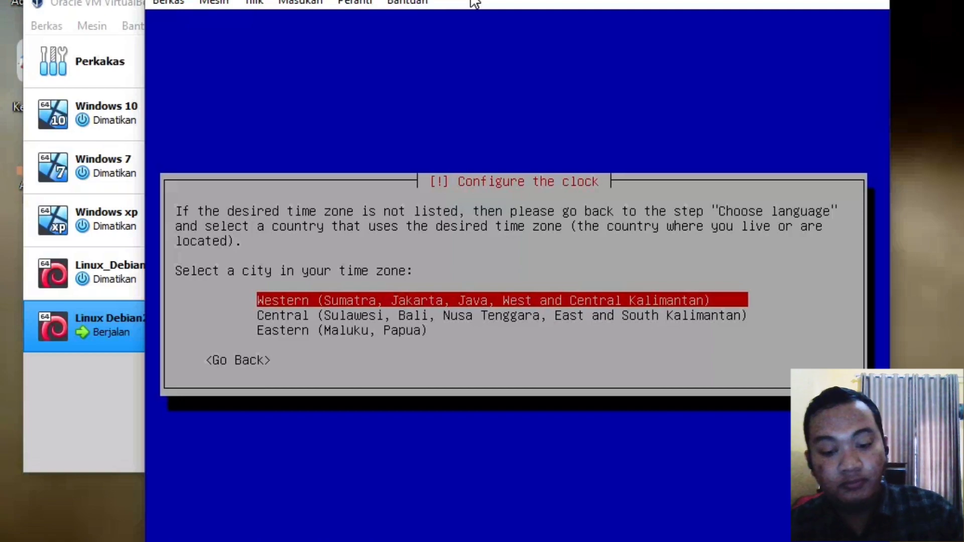
Step: Accept Western (Sumatra, Jakarta, Java) as the time zone
{"action": "key", "text": "Return"}
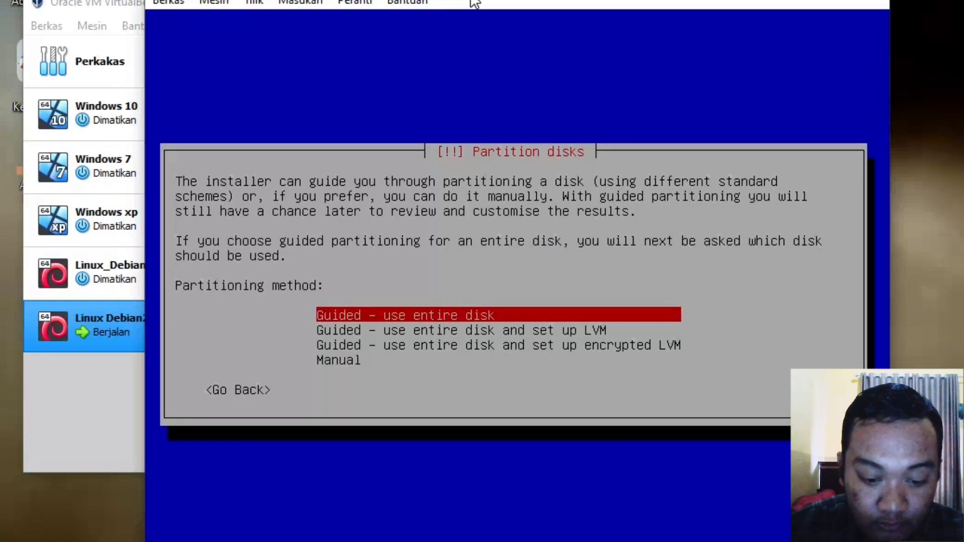
Step: Use guided entire-disk partitioning on the VBOX HARDDISK with separate /home, and confirm writing changes
{"action": "key", "text": "Return"}
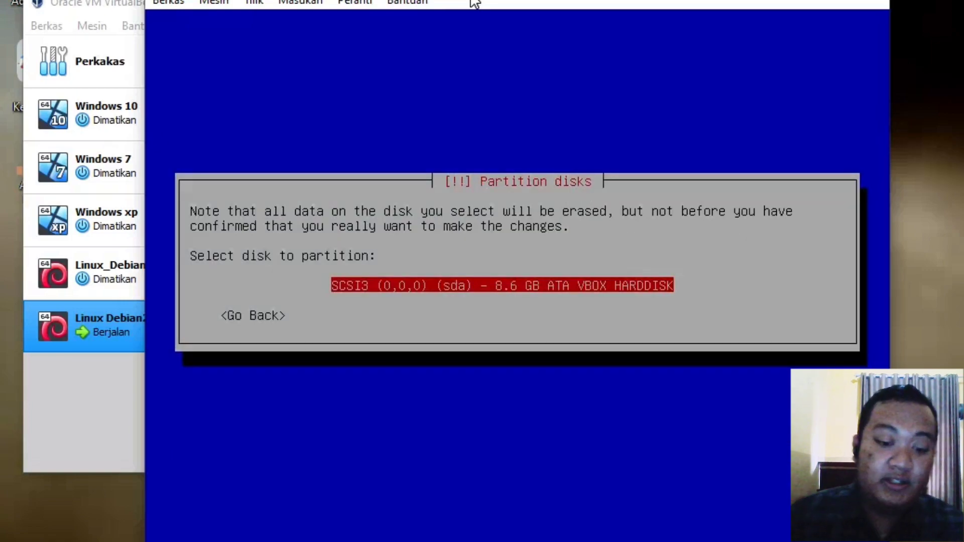
{"action": "key", "text": "Return"}
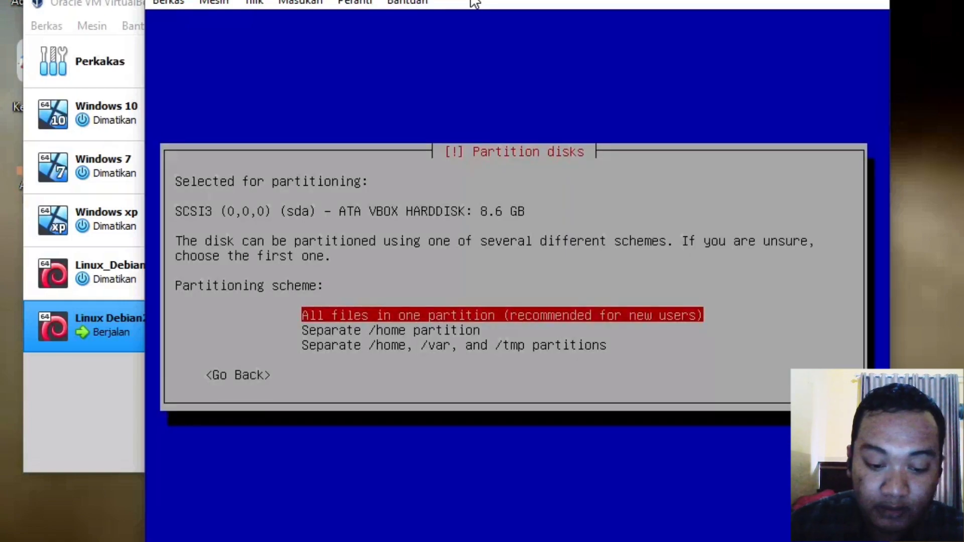
{"action": "key", "text": "Down"}
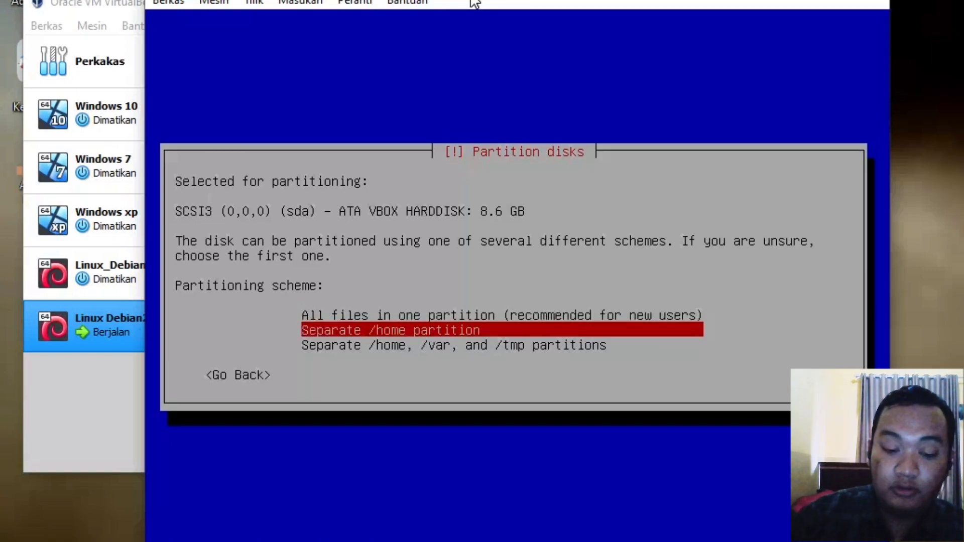
{"action": "key", "text": "Return"}
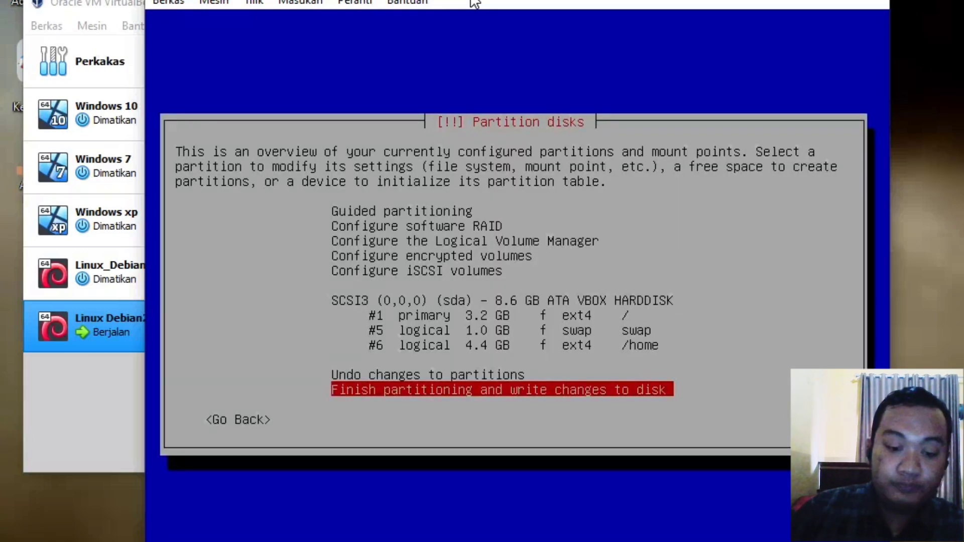
{"action": "key", "text": "Return"}
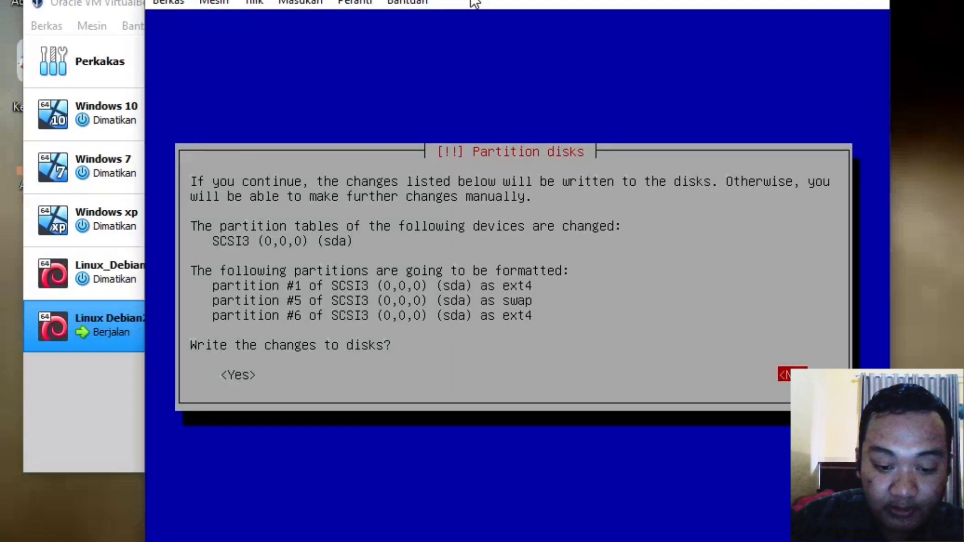
{"action": "key", "text": "Tab"}
{"action": "key", "text": "Return"}
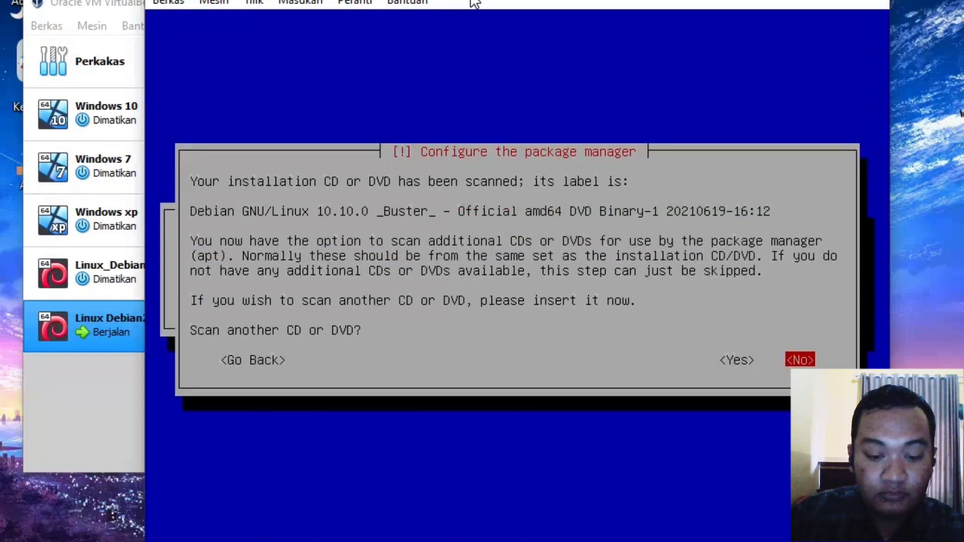
Step: Answer No to scanning another DVD, using a network mirror and the package usage survey
{"action": "key", "text": "Return"}
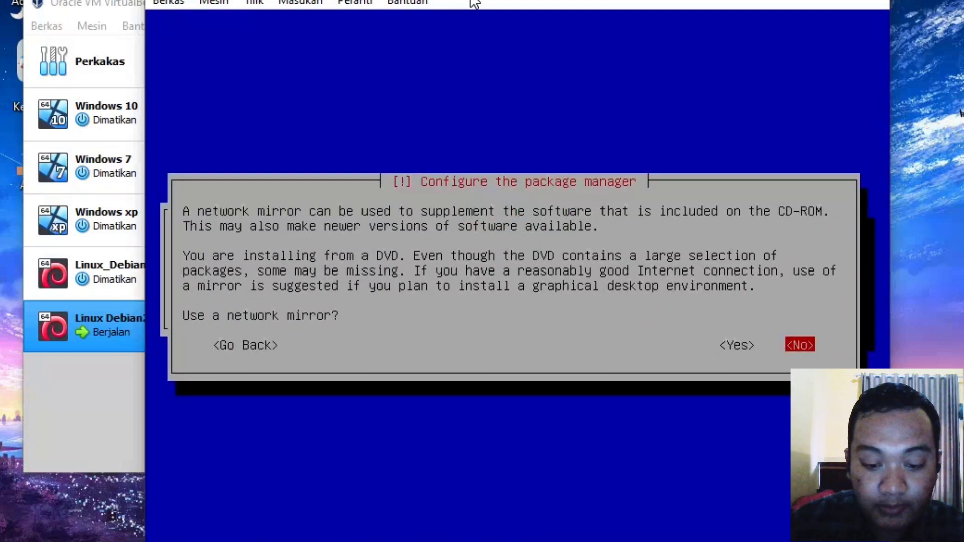
{"action": "key", "text": "Return"}
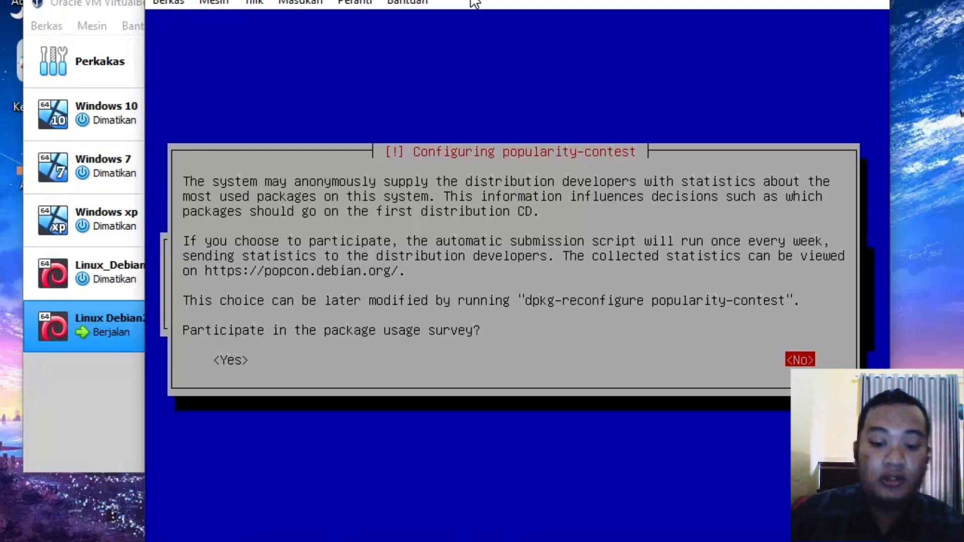
{"action": "key", "text": "Return"}
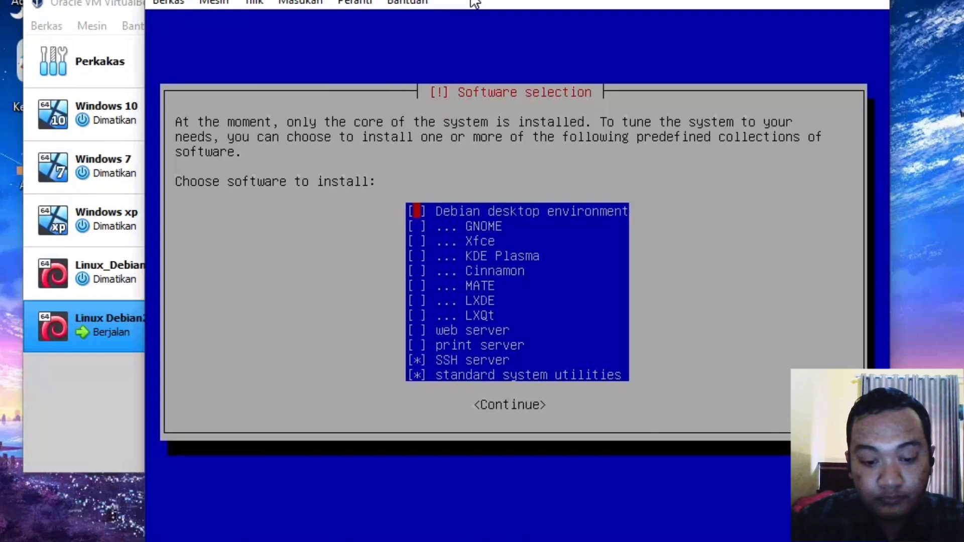
Step: Untick standard system utilities, keep only SSH server selected, and start installing the software
{"action": "key", "text": "Down"}
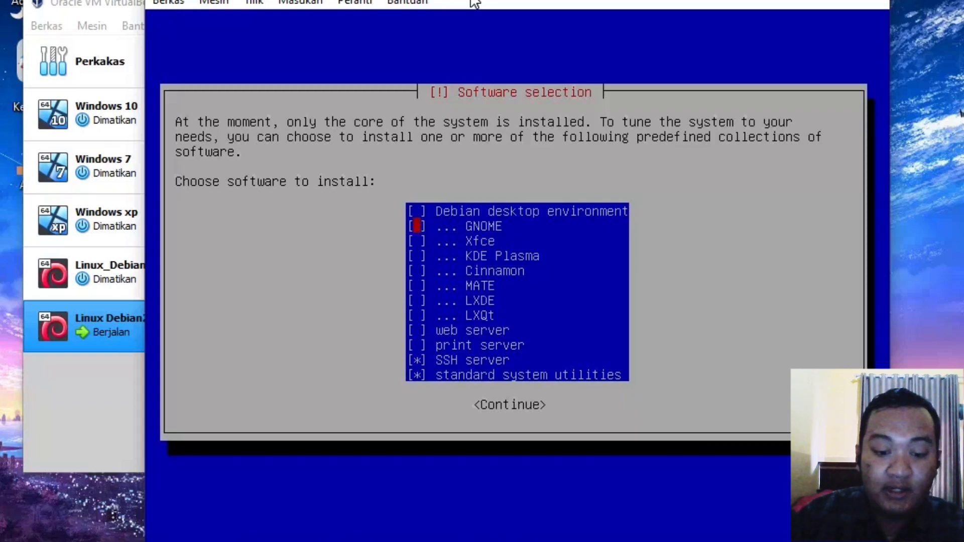
{"action": "key", "text": "Down"}
{"action": "key", "text": "Down"}
{"action": "key", "text": "Down"}
{"action": "key", "text": "Down"}
{"action": "key", "text": "Down"}
{"action": "key", "text": "Down"}
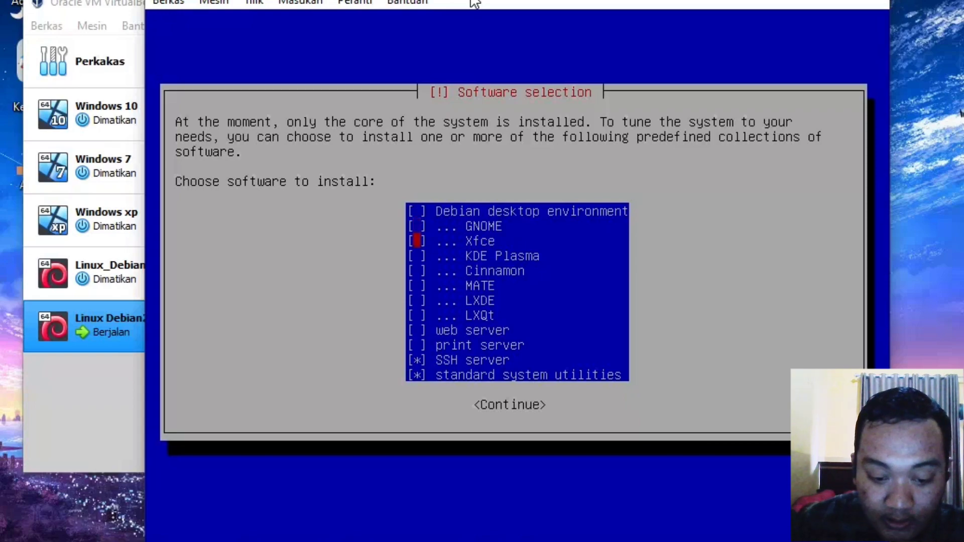
{"action": "key", "text": "Down"}
{"action": "key", "text": "Down"}
{"action": "key", "text": "Down"}
{"action": "key", "text": "Down"}
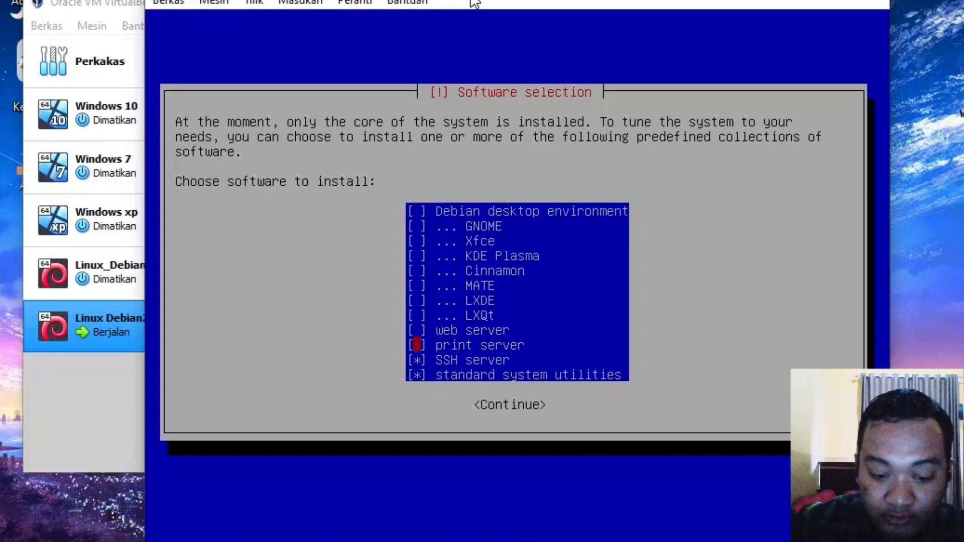
{"action": "key", "text": "space"}
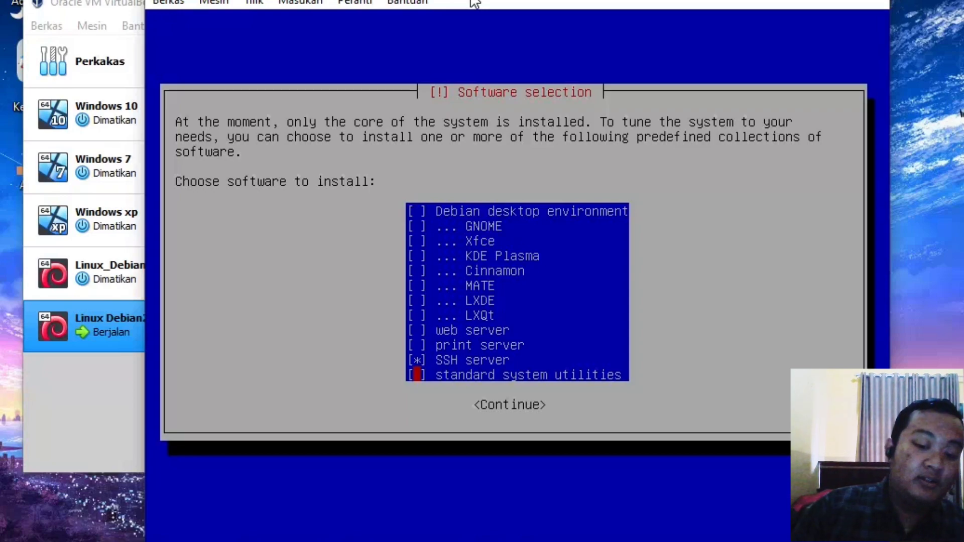
{"action": "key", "text": "Tab"}
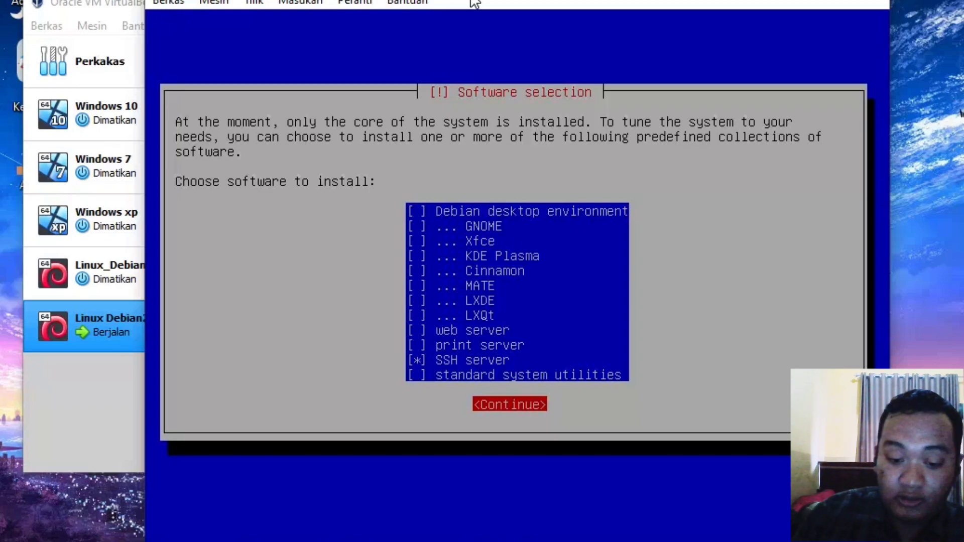
{"action": "key", "text": "Return"}
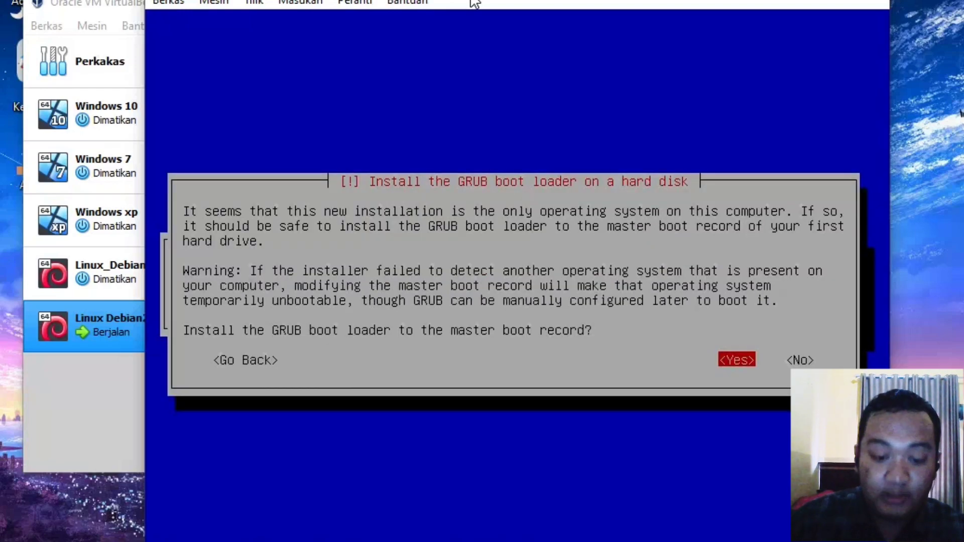
Step: Install the GRUB boot loader to the master boot record on /dev/sda
{"action": "key", "text": "Return"}
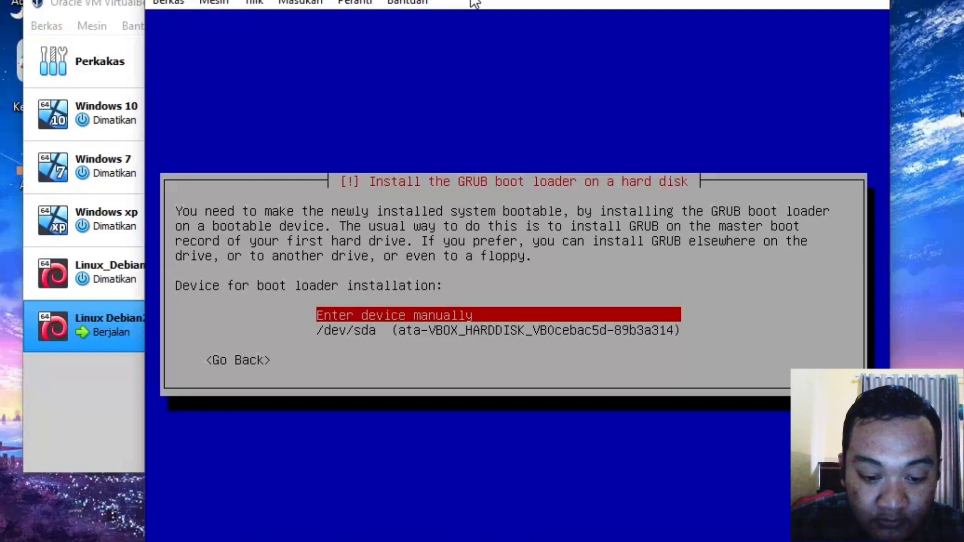
{"action": "key", "text": "Down"}
{"action": "key", "text": "Return"}
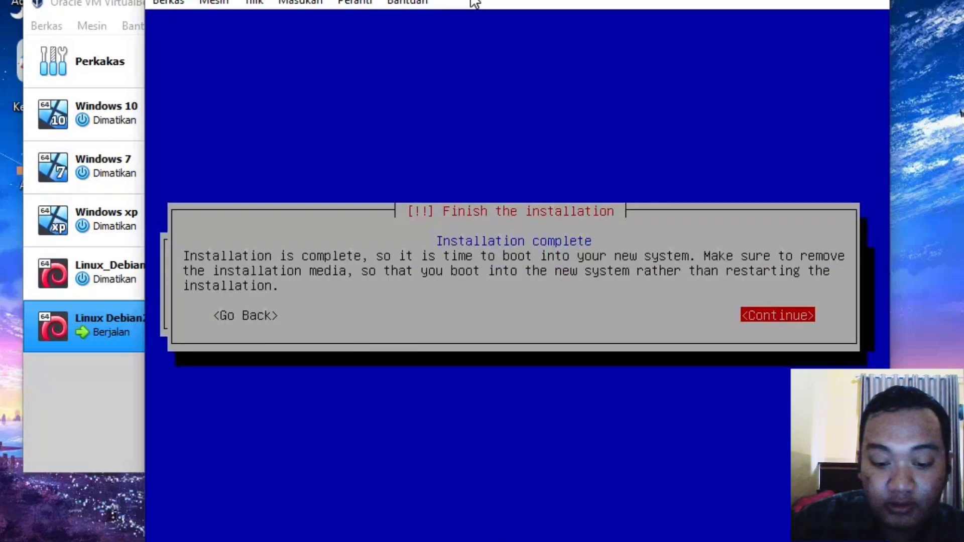
Step: Finish the installation, restart, and boot Debian GNU/Linux from the GRUB menu
{"action": "key", "text": "Return"}
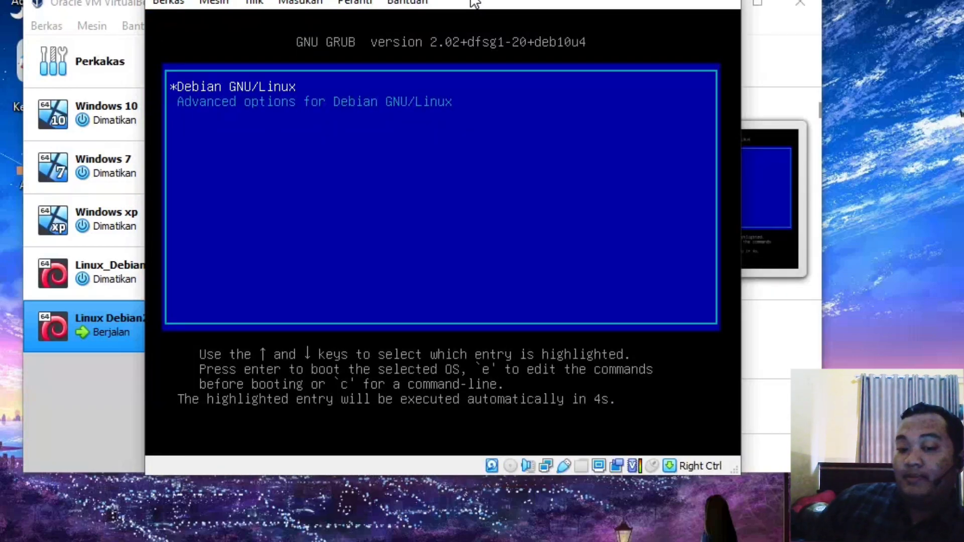
{"action": "key", "text": "Return"}
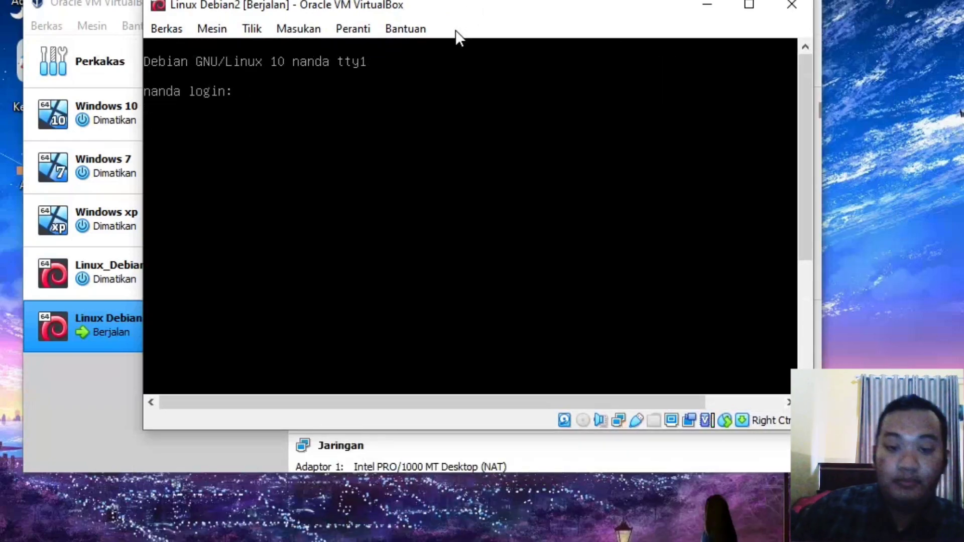
Step: Log in as root and run nano /etc/network/interfaces
{"action": "type", "text": "root"}
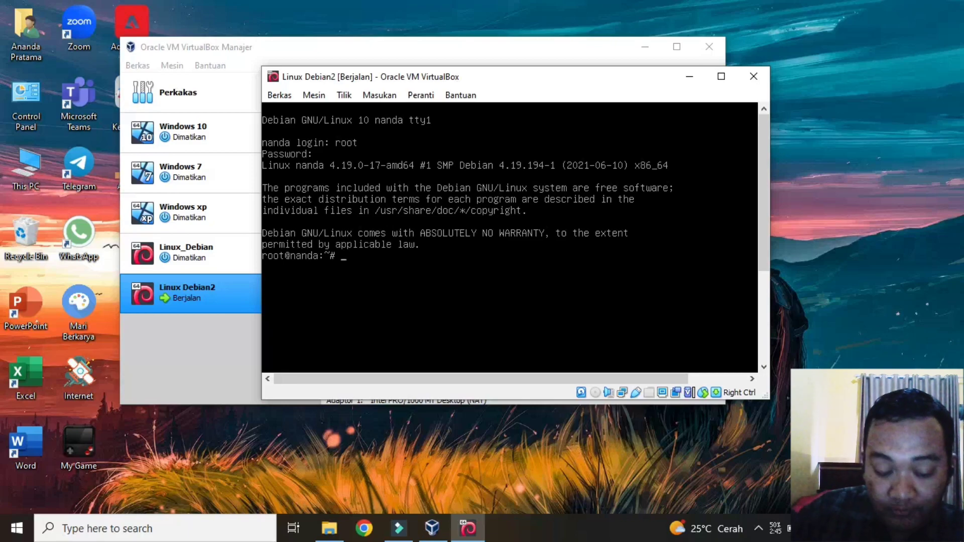
{"action": "type", "text": "nano"}
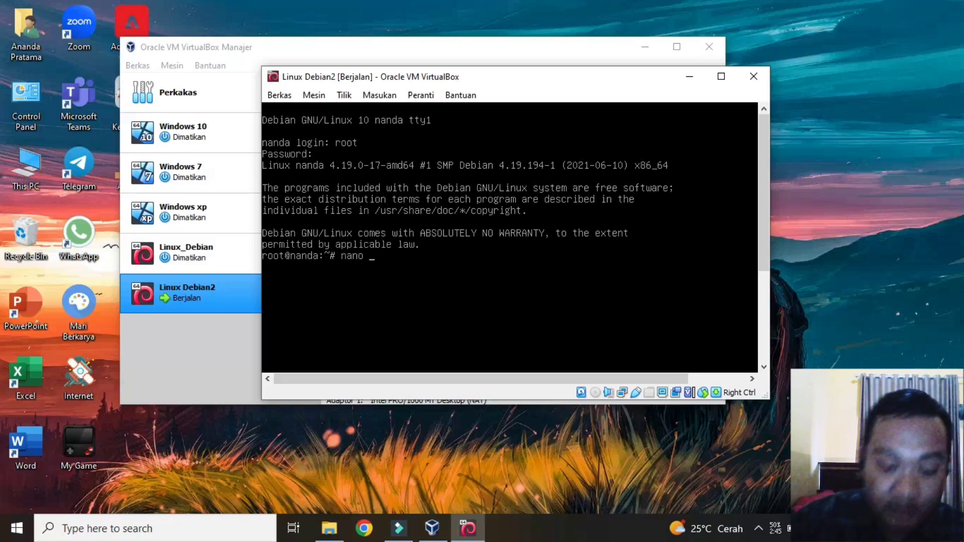
{"action": "type", "text": " /etc"}
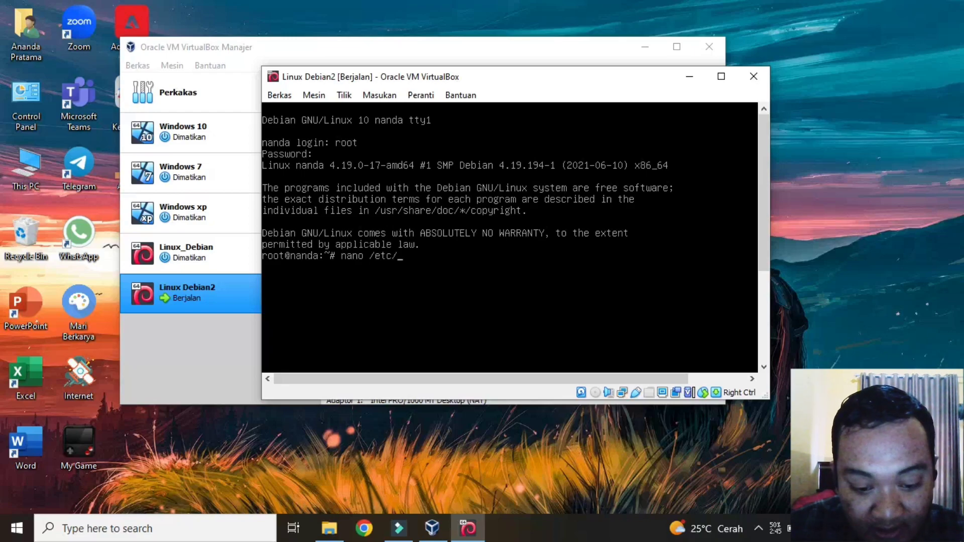
{"action": "type", "text": "/network/int"}
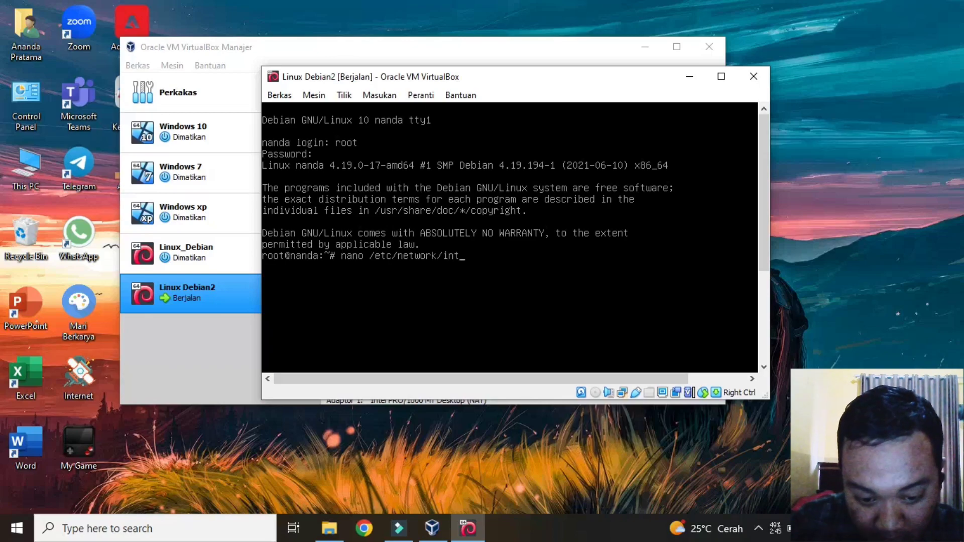
{"action": "type", "text": "erfaces"}
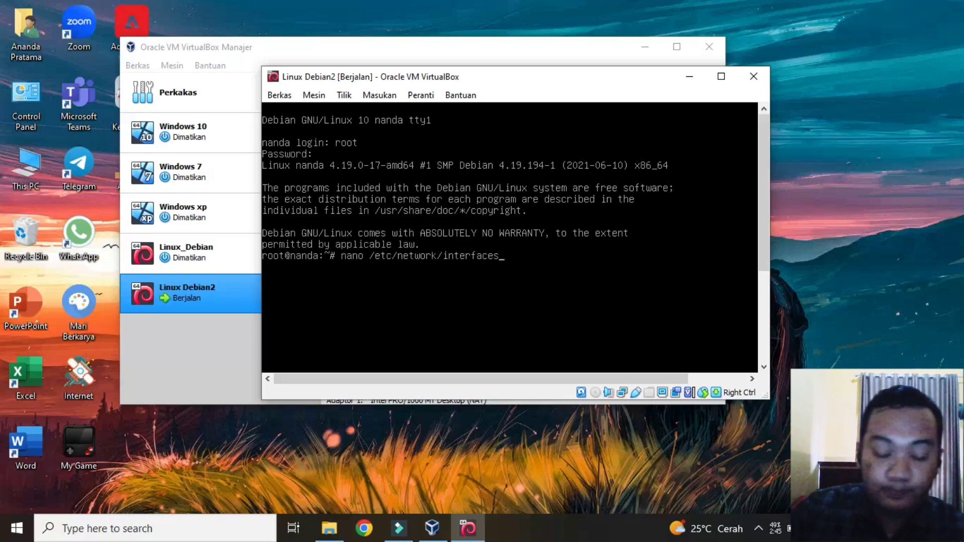
{"action": "key", "text": "Return"}
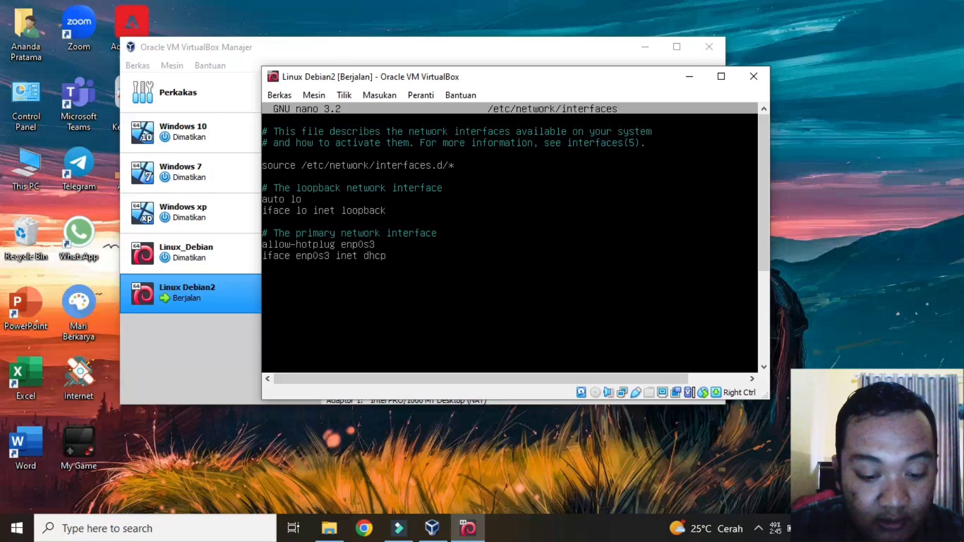
Step: Replace allow-hotplug with auto for enp0s3 and start erasing dhcp on its iface line
{"action": "key", "text": "Down"}
{"action": "key", "text": "Down"}
{"action": "key", "text": "Down"}
{"action": "key", "text": "Down"}
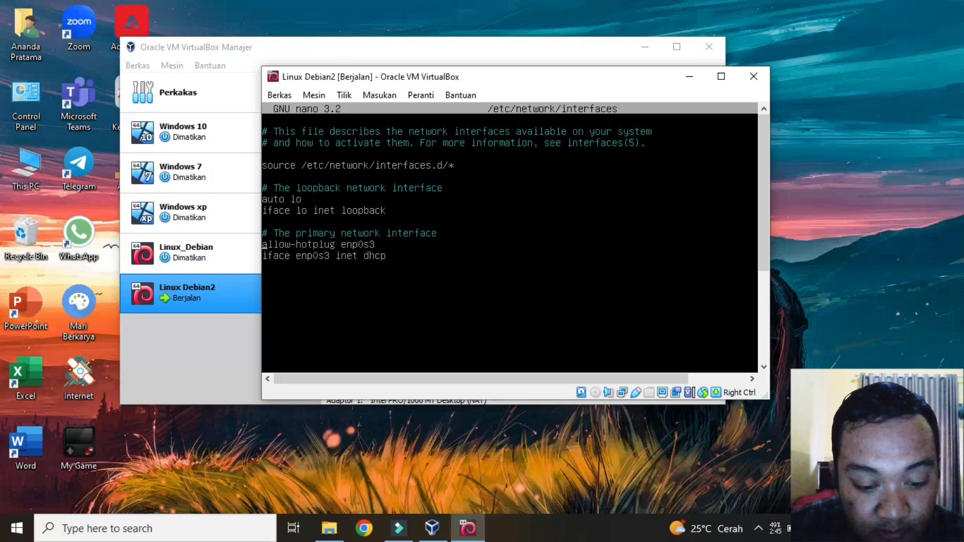
{"action": "key", "text": "BackSpace"}
{"action": "key", "text": "BackSpace"}
{"action": "key", "text": "BackSpace"}
{"action": "key", "text": "BackSpace"}
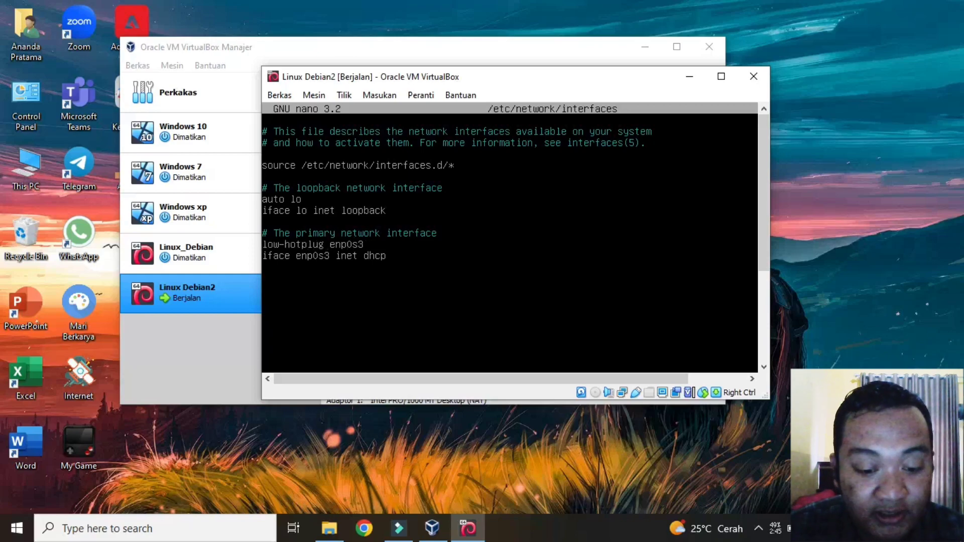
{"action": "key", "text": "BackSpace"}
{"action": "key", "text": "Delete"}
{"action": "key", "text": "Delete"}
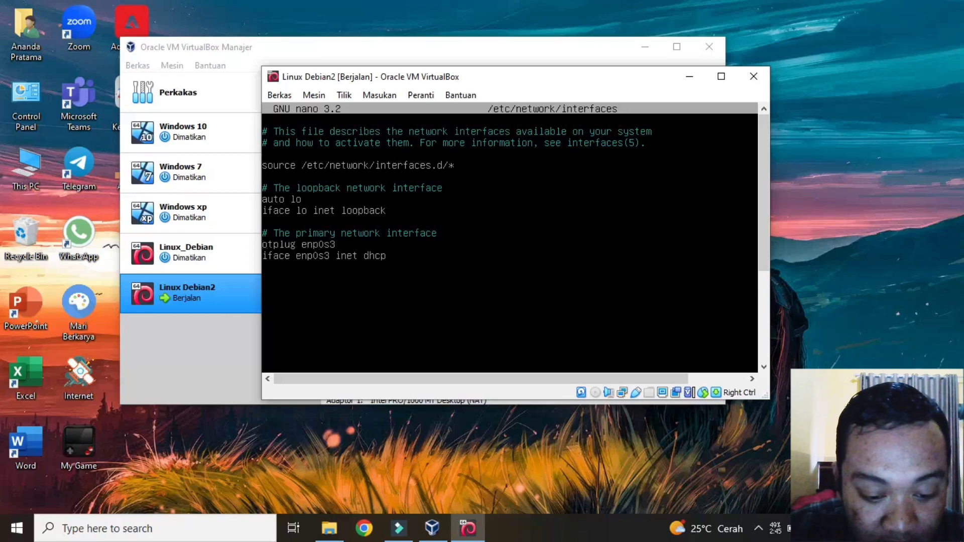
{"action": "key", "text": "Delete"}
{"action": "key", "text": "Delete"}
{"action": "key", "text": "Delete"}
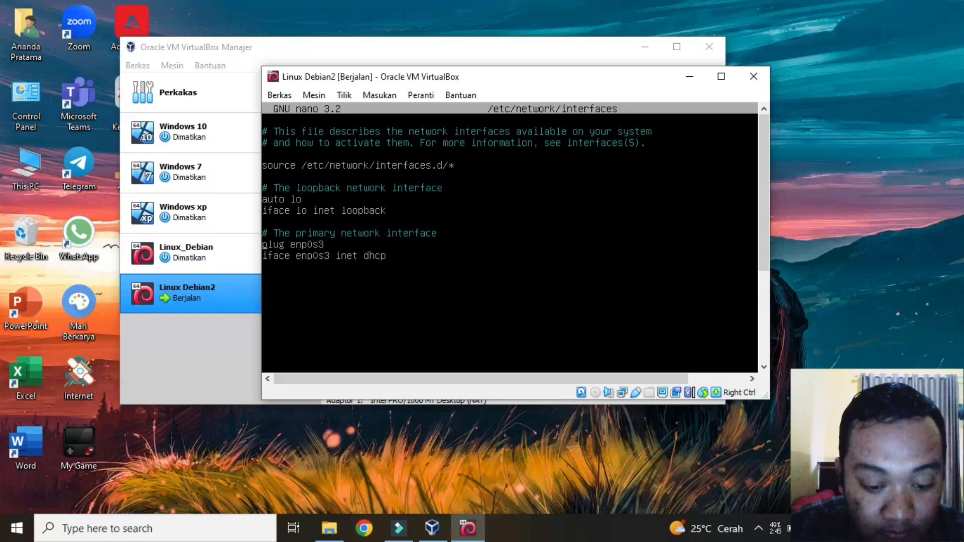
{"action": "key", "text": "Delete"}
{"action": "key", "text": "Delete"}
{"action": "key", "text": "Delete"}
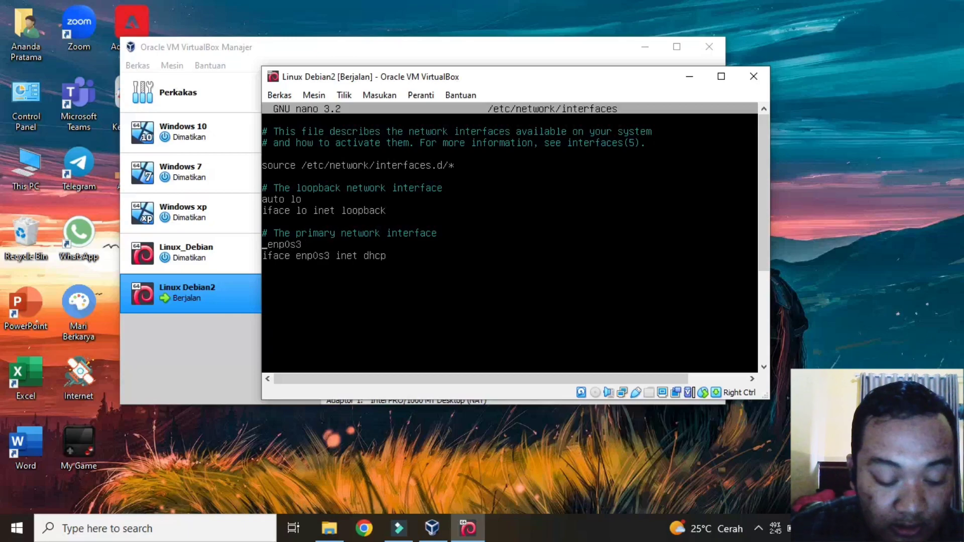
{"action": "type", "text": "auto"}
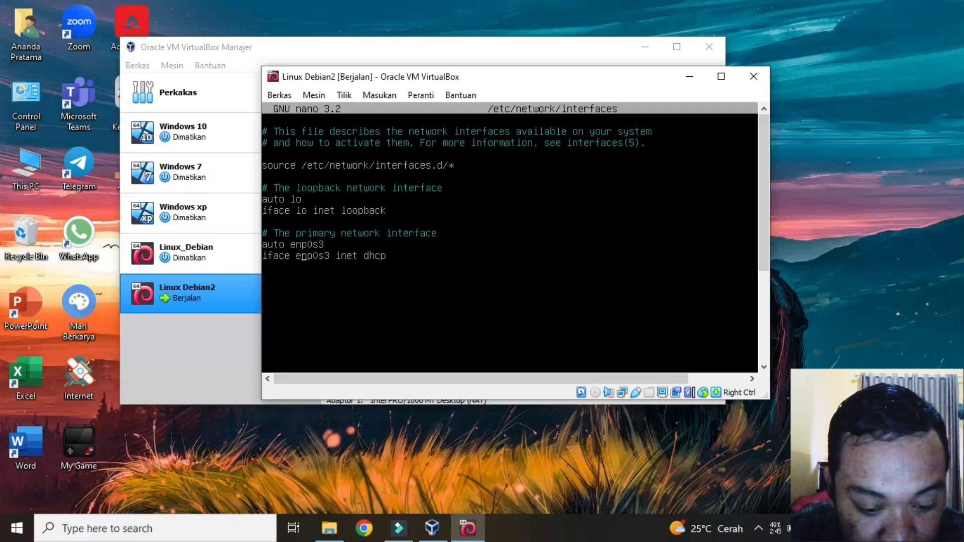
{"action": "key", "text": "Right"}
{"action": "key", "text": "Right"}
{"action": "key", "text": "Right"}
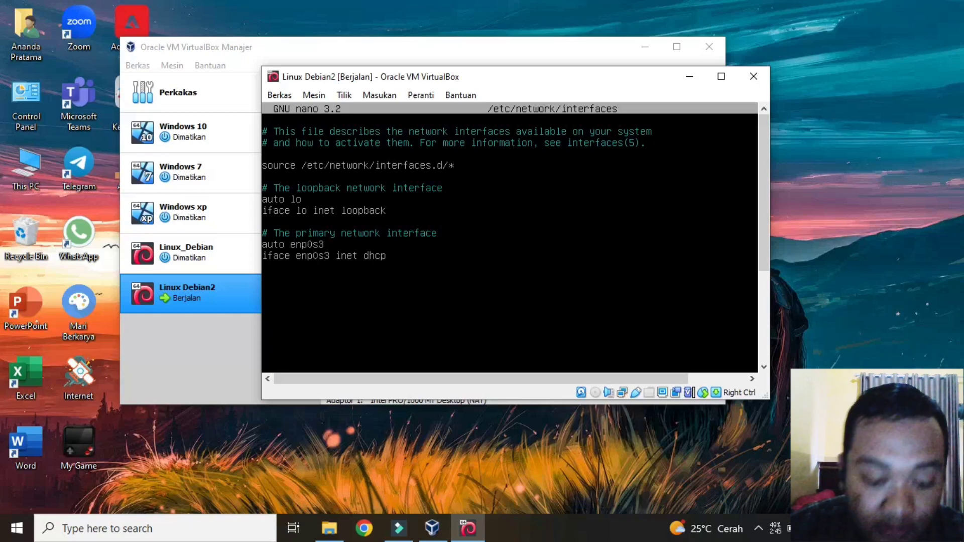
{"action": "key", "text": "BackSpace"}
{"action": "key", "text": "BackSpace"}
{"action": "key", "text": "BackSpace"}
{"action": "key", "text": "BackSpace"}
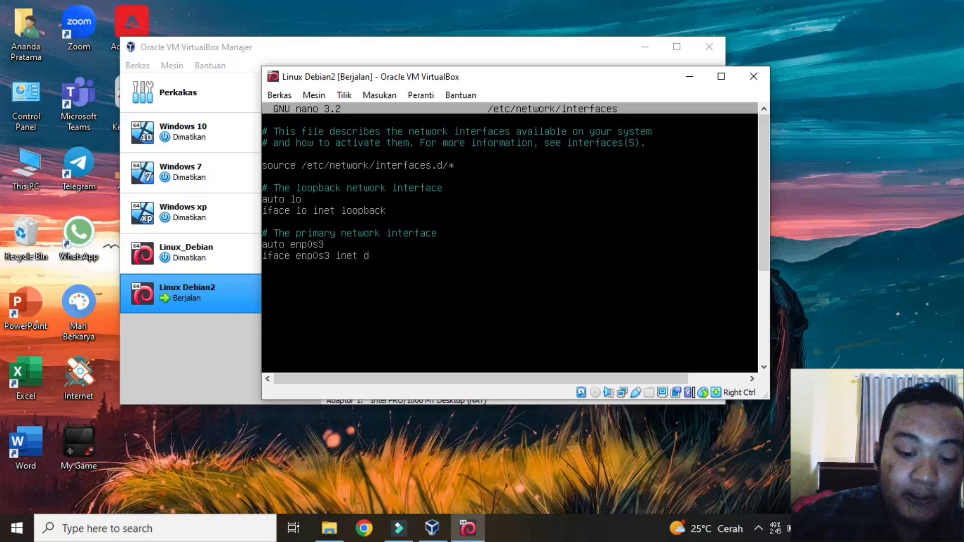
Step: Make enp0s3 inet static with address 192.168.10.16 and netmask 255.255.255.0
{"action": "type", "text": "static"}
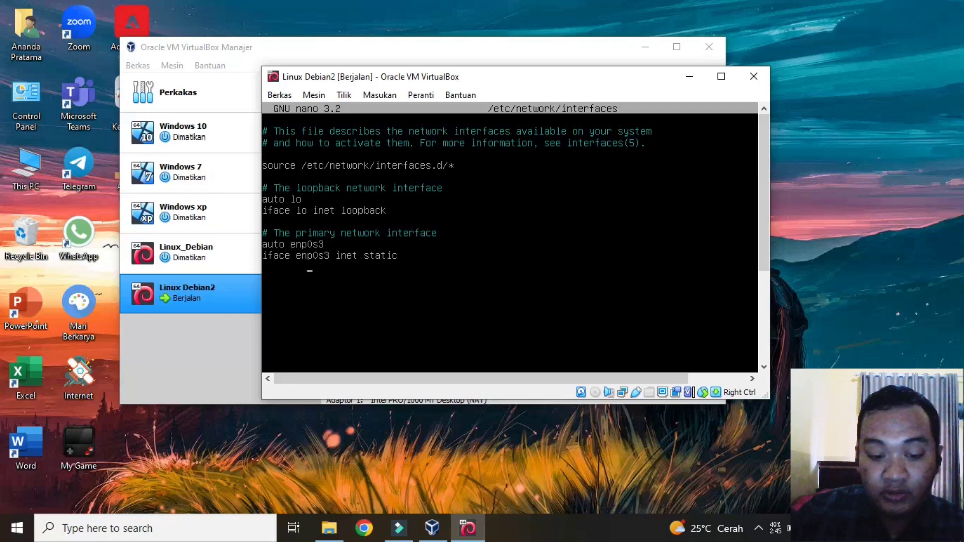
{"action": "type", "text": "addre"}
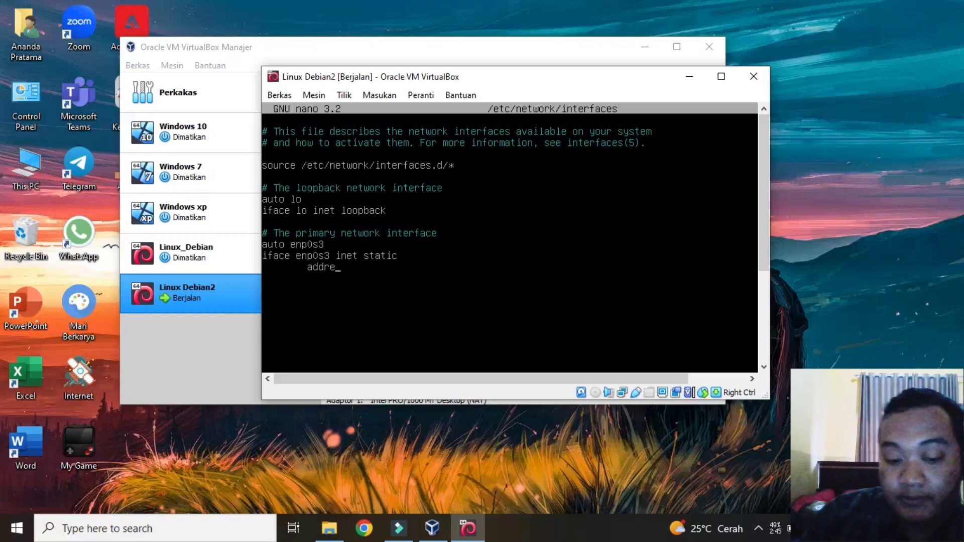
{"action": "type", "text": "ss"}
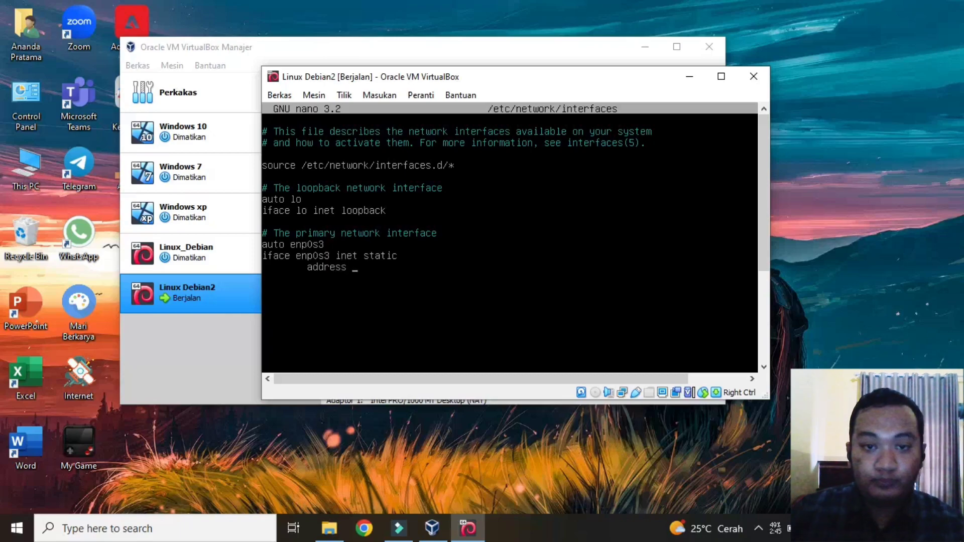
{"action": "type", "text": " 192"}
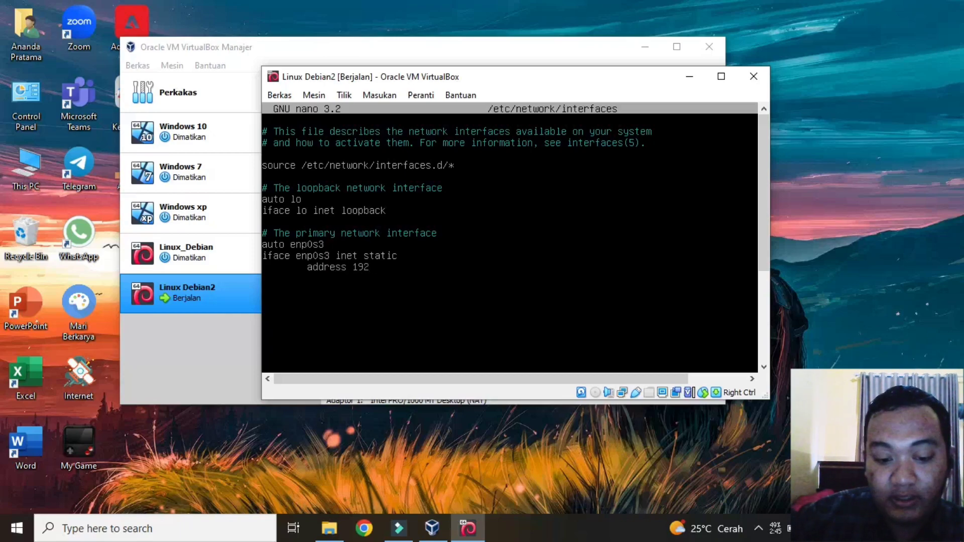
{"action": "type", "text": ".168"}
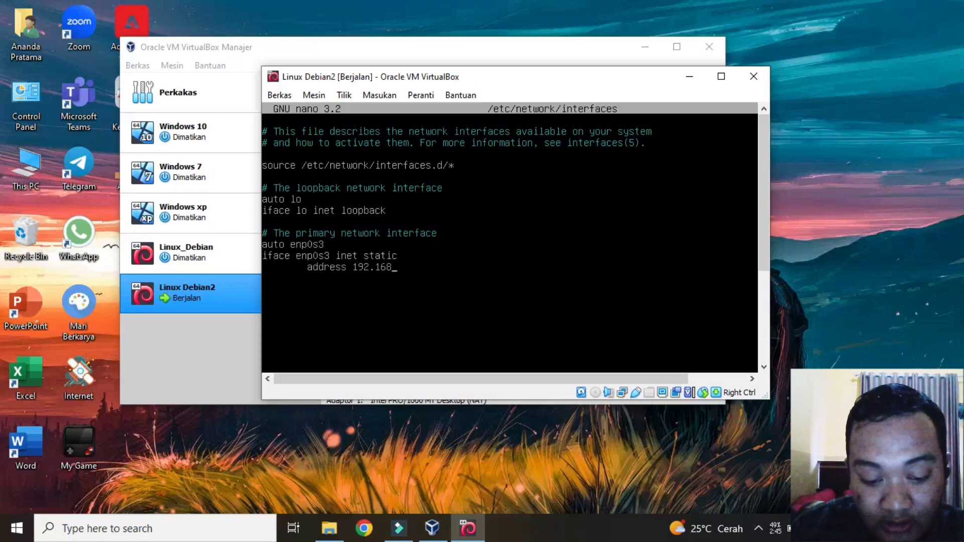
{"action": "type", "text": ".10.16"}
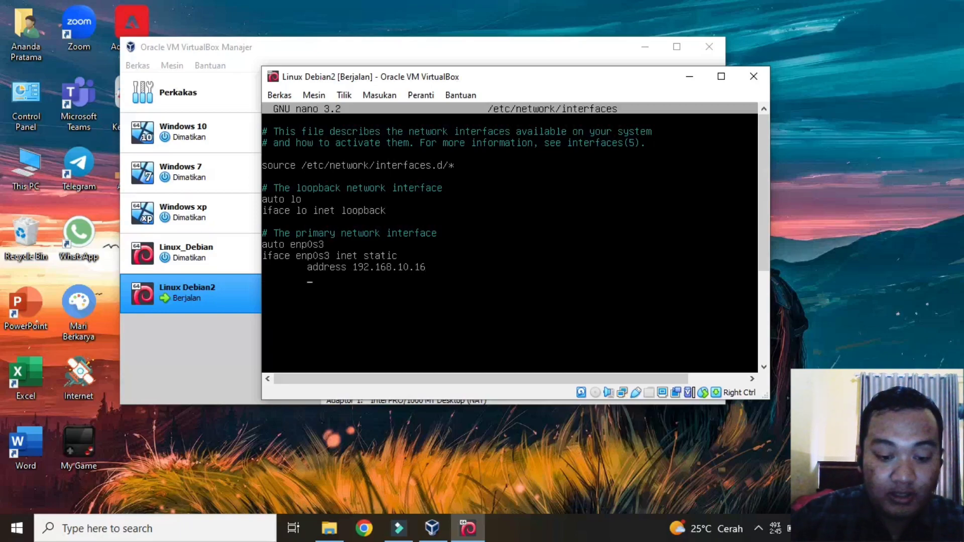
{"action": "type", "text": "netmask"}
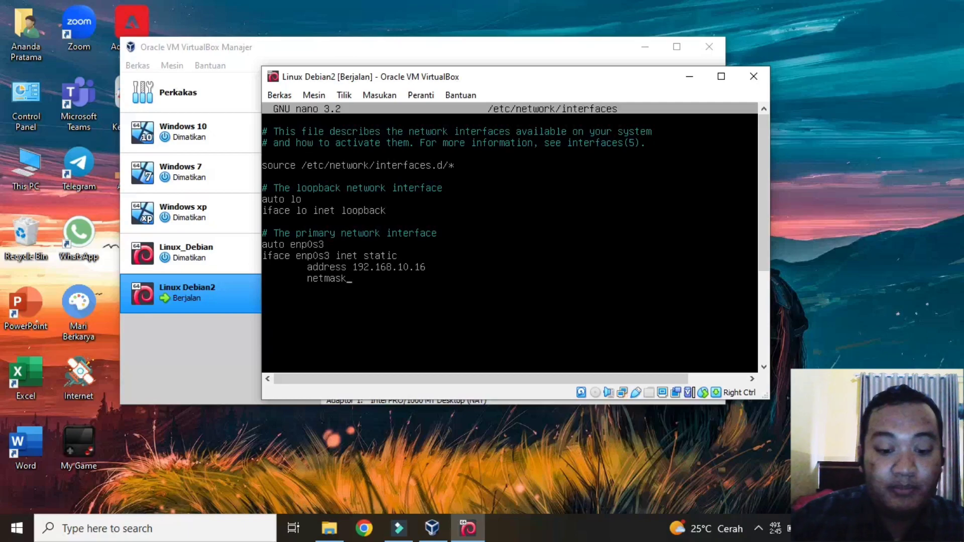
{"action": "type", "text": " 255"}
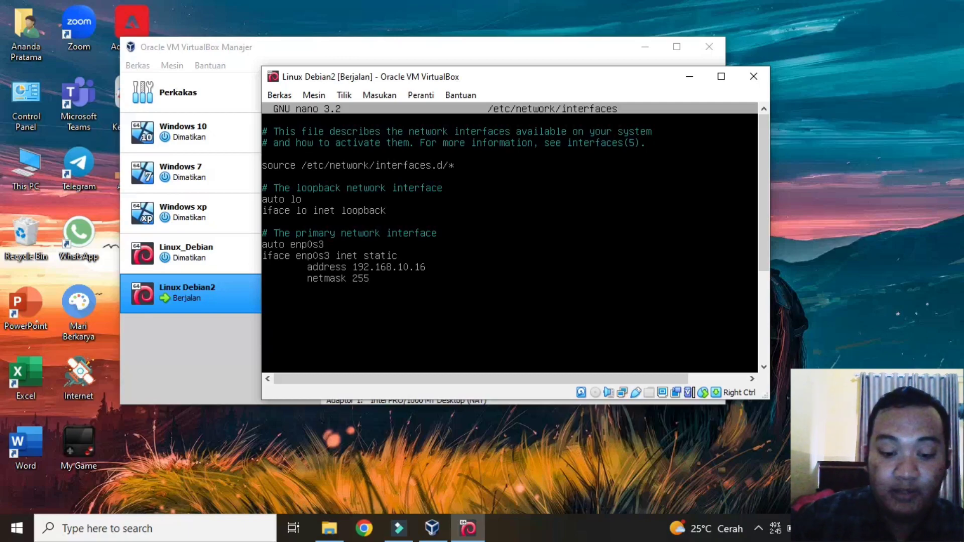
{"action": "type", "text": ".255"}
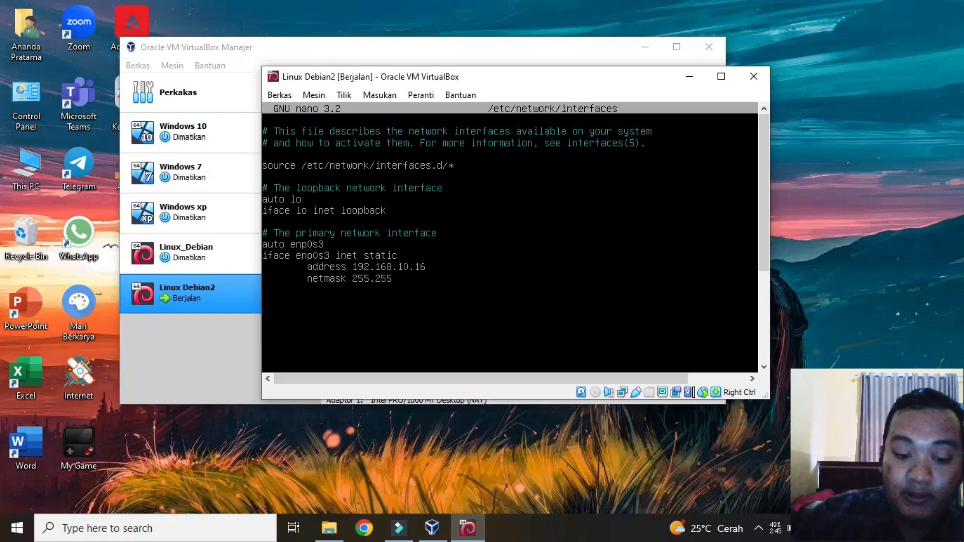
{"action": "type", "text": ".255"}
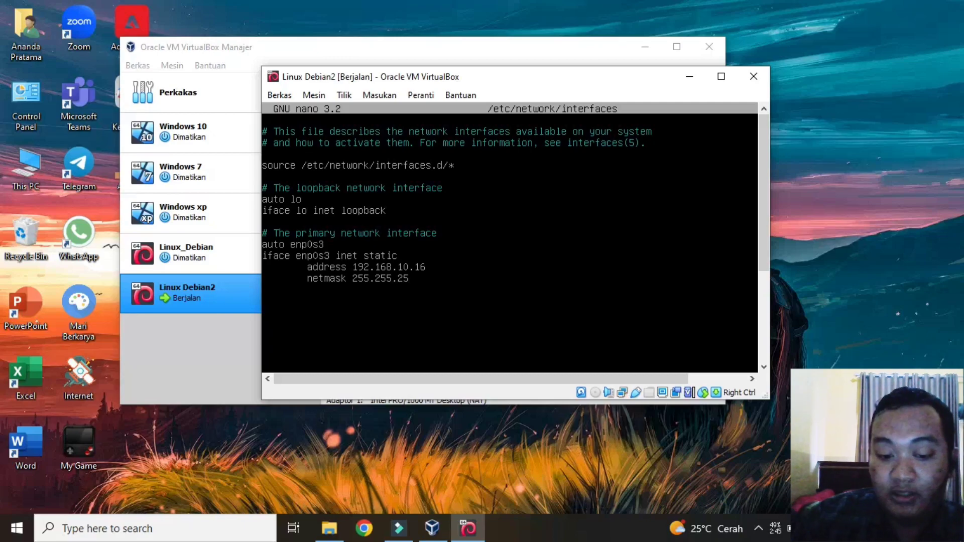
{"action": "type", "text": ".0"}
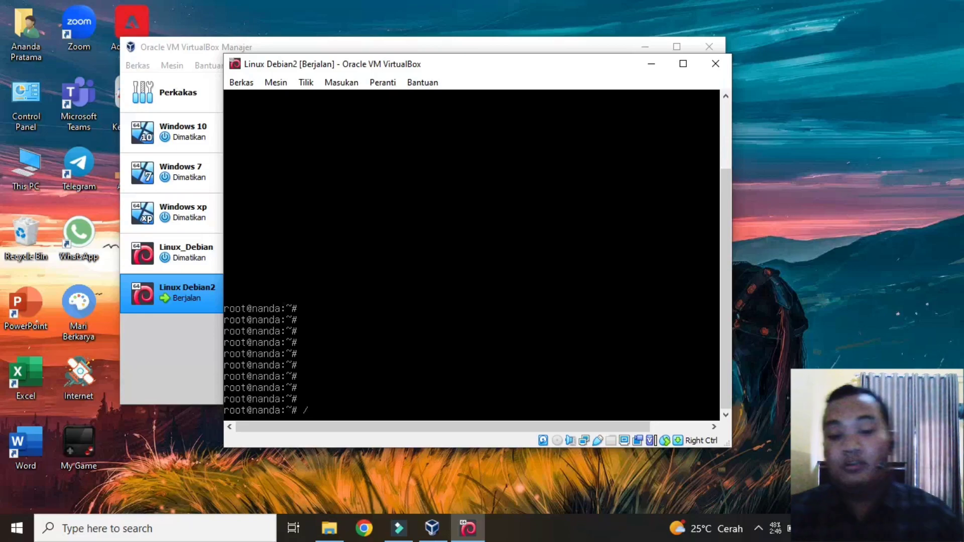
Step: Run /etc/init.d/networking restart, then check with ip a that enp0s3 has 192.168.10.16/24
{"action": "type", "text": "et"}
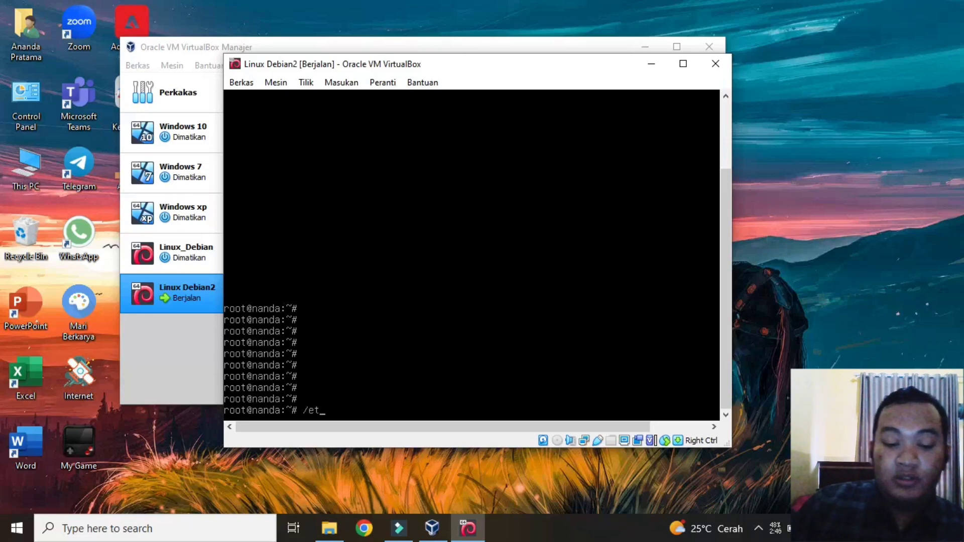
{"action": "type", "text": "c/init"}
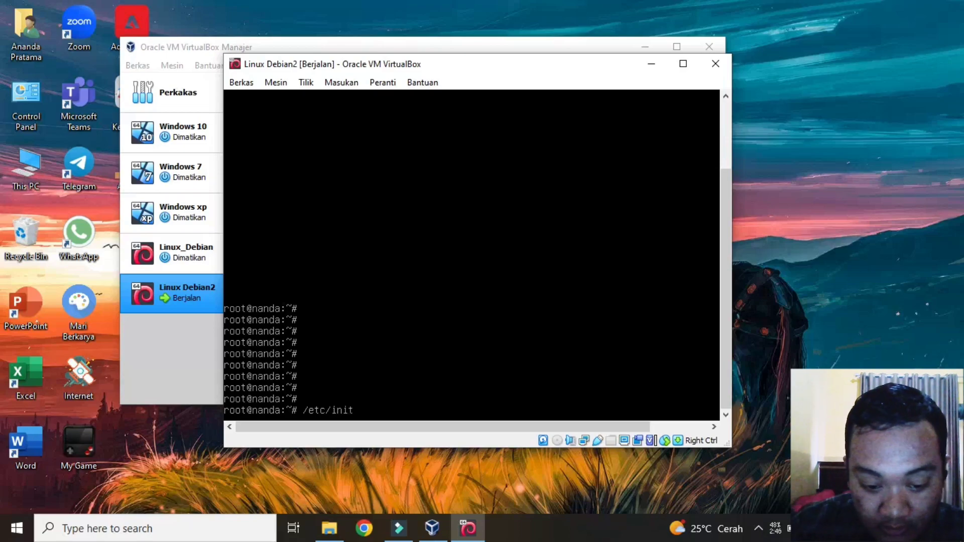
{"action": "type", "text": "."}
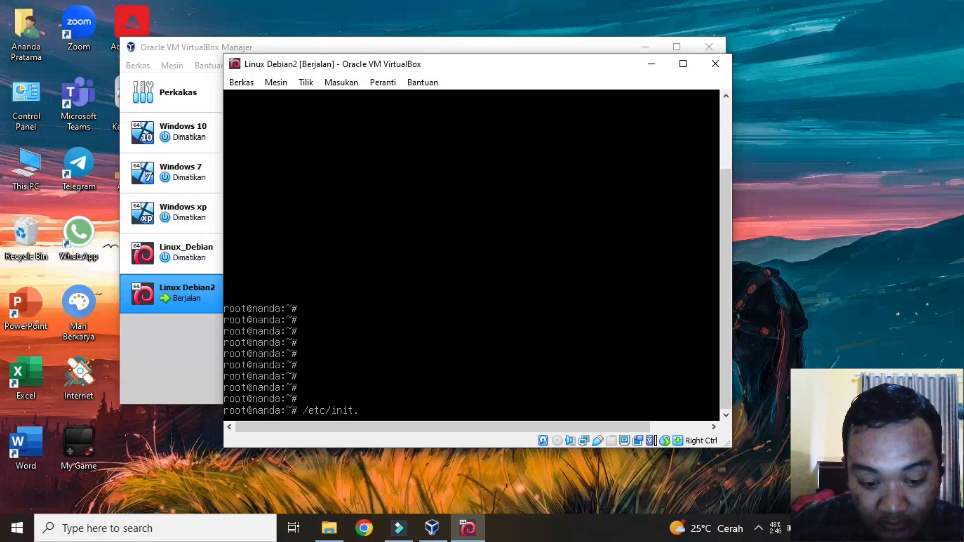
{"action": "type", "text": "d"}
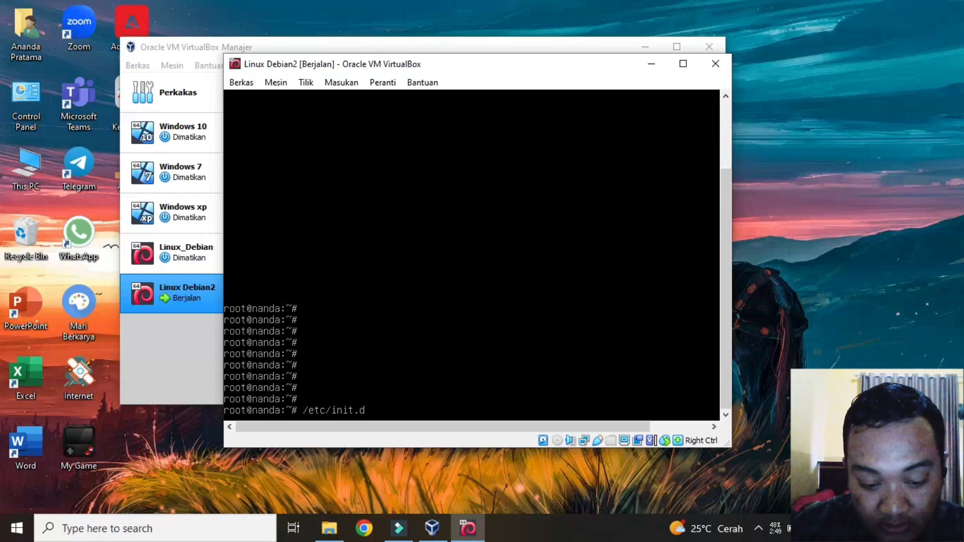
{"action": "type", "text": "/netw"}
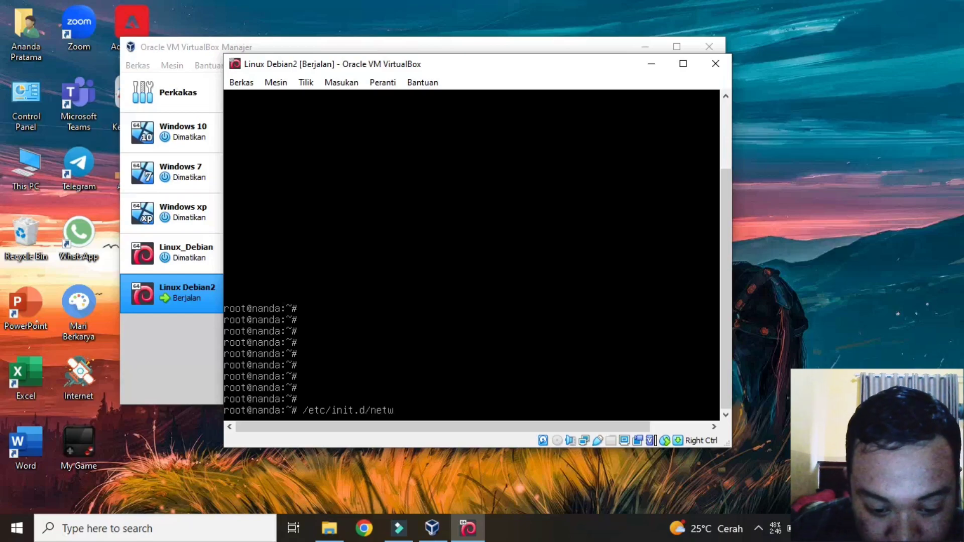
{"action": "type", "text": "o"}
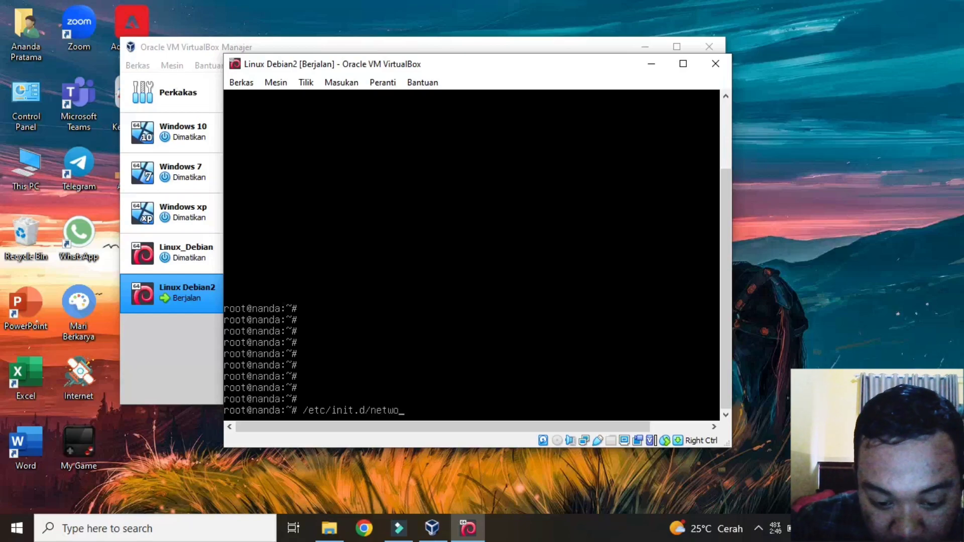
{"action": "type", "text": "rking"}
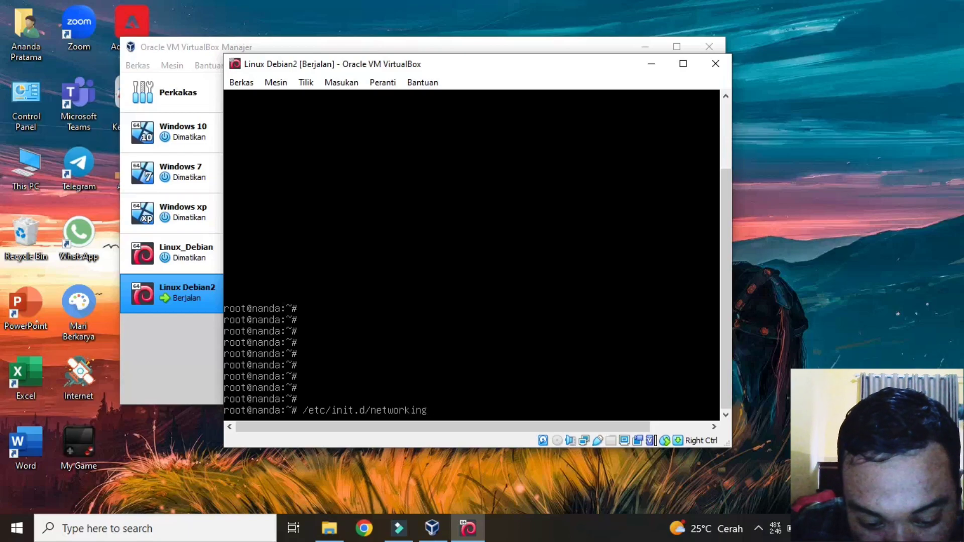
{"action": "type", "text": " re"}
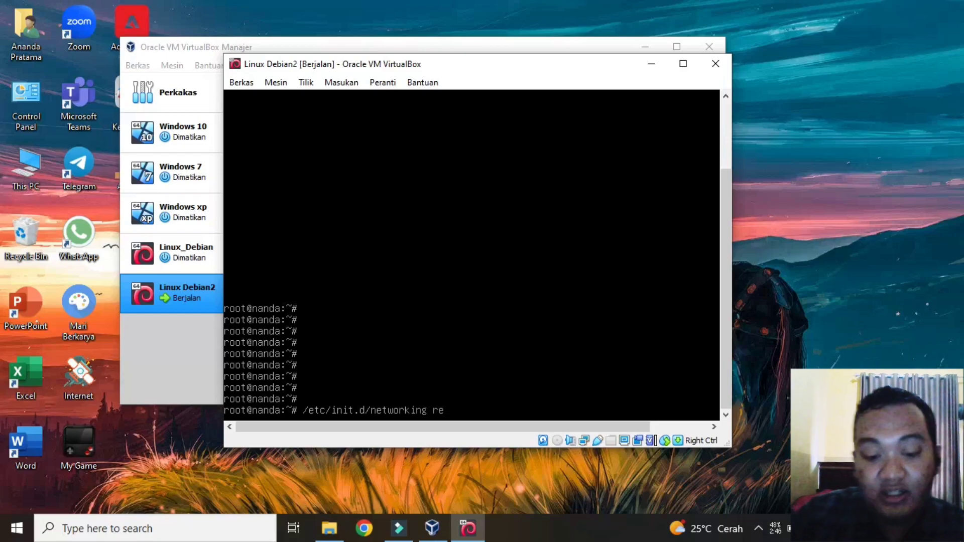
{"action": "type", "text": "star"}
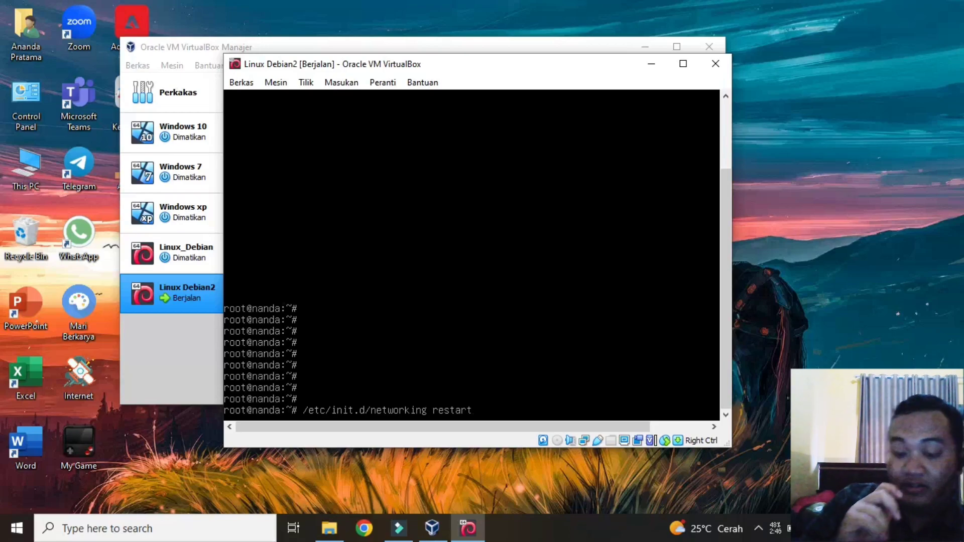
{"action": "type", "text": "t"}
{"action": "key", "text": "Return"}
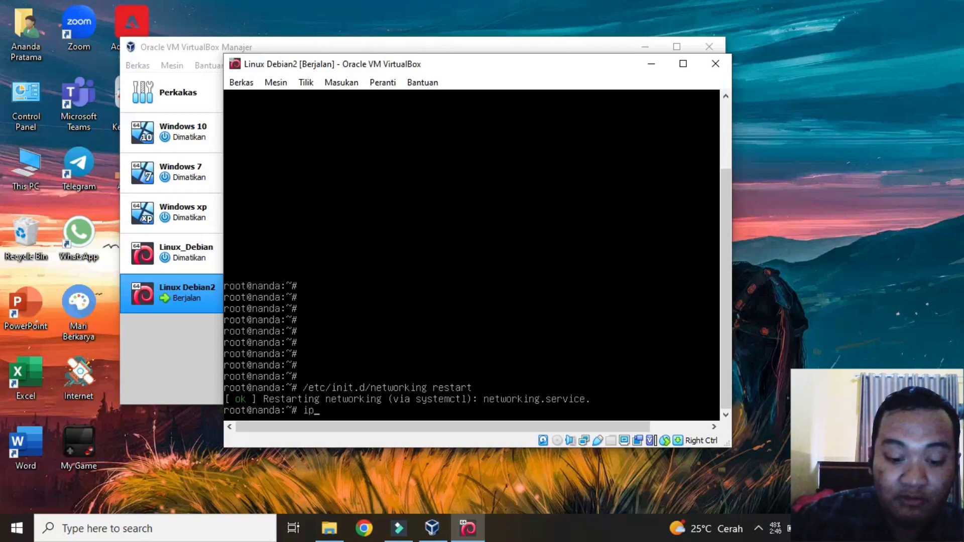
{"action": "type", "text": "a"}
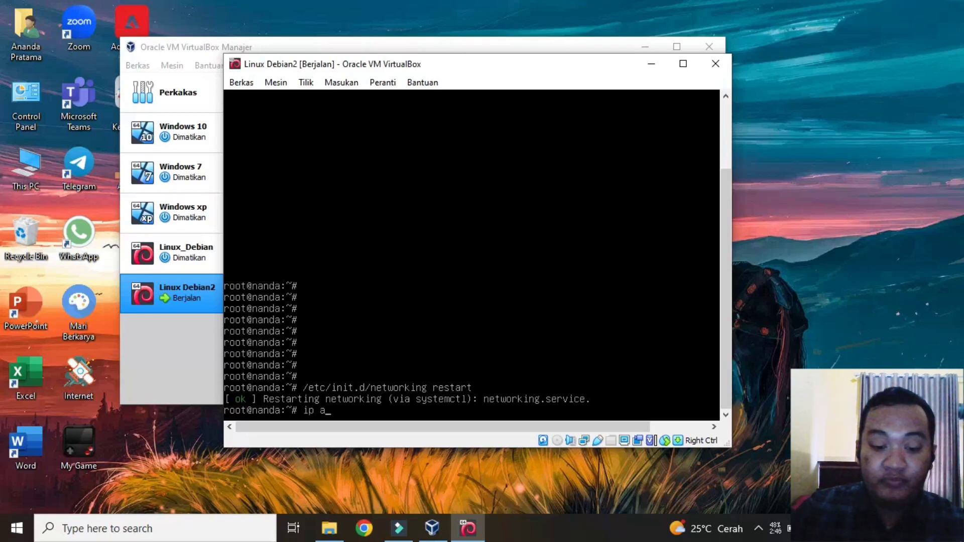
{"action": "key", "text": "Return"}
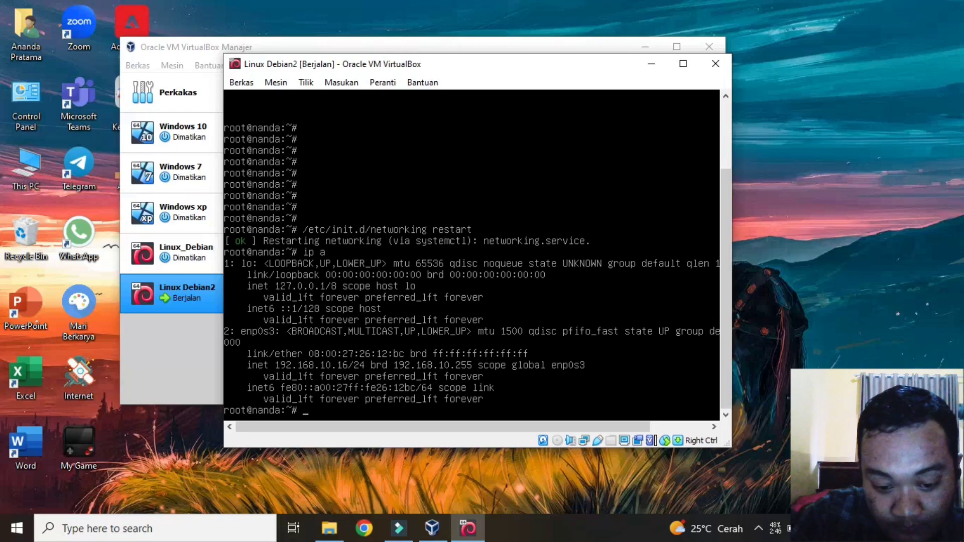
Step: Run apt-get install openssh-server, which reports it is already the newest version
{"action": "type", "text": "apt"}
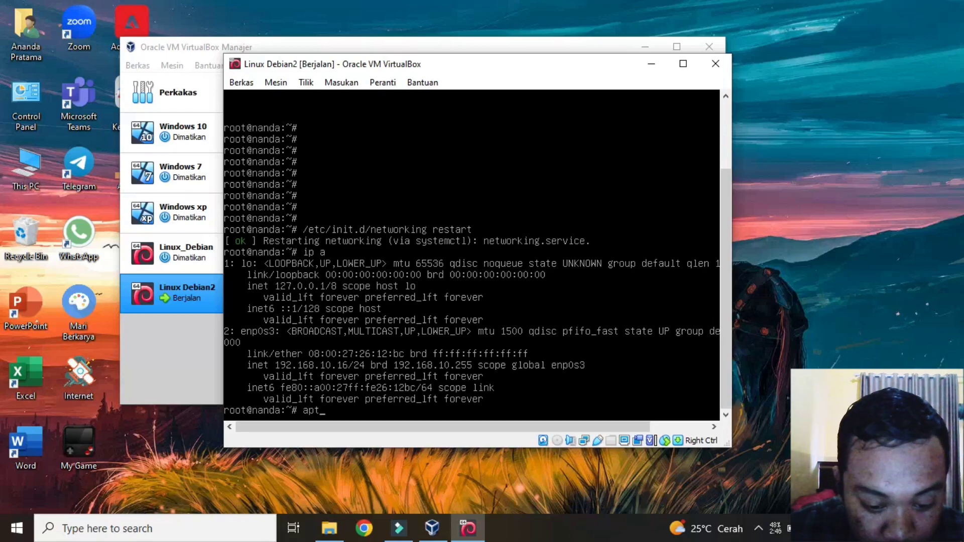
{"action": "type", "text": "-get"}
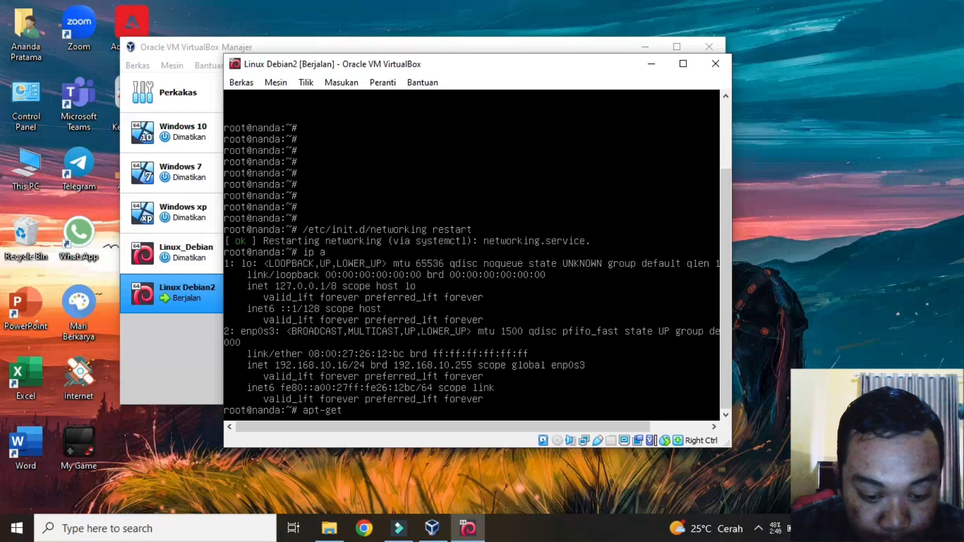
{"action": "type", "text": " inst"}
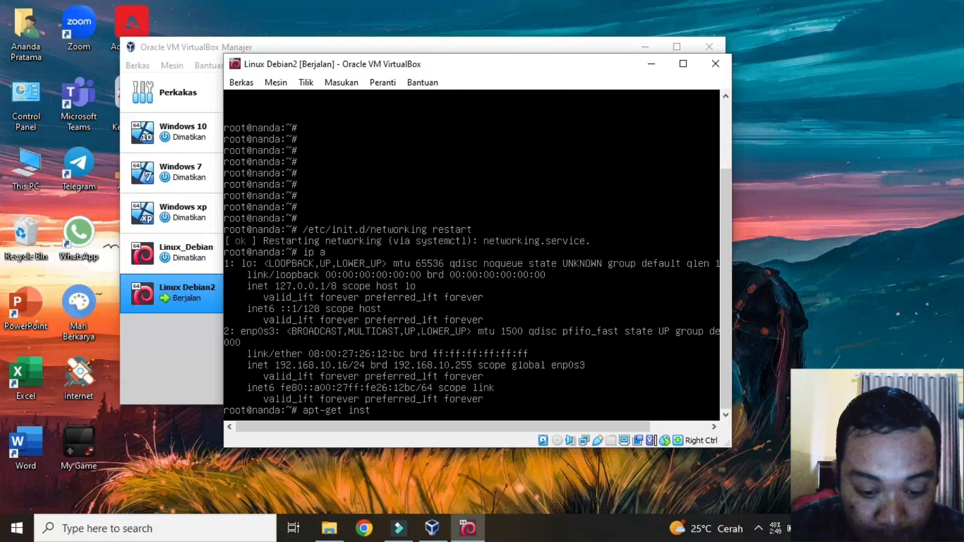
{"action": "type", "text": "all"}
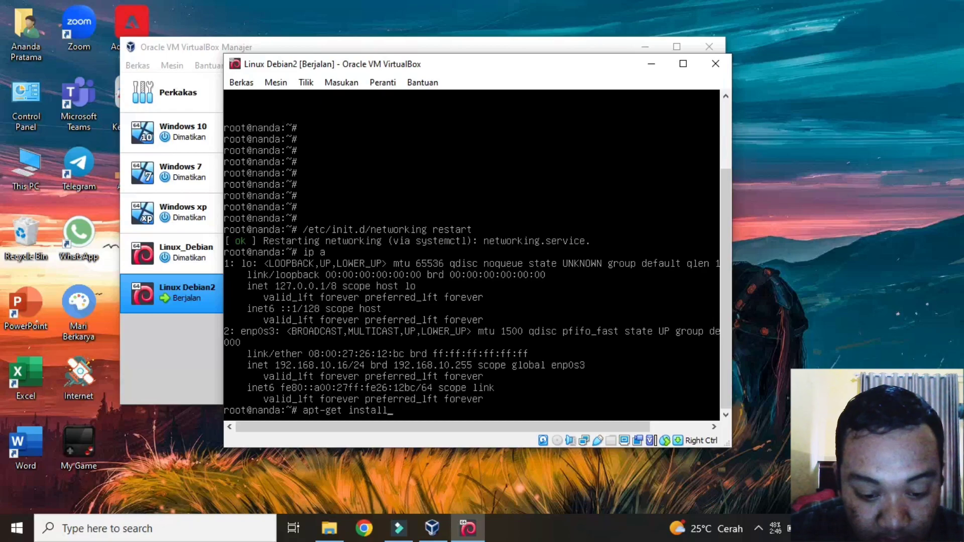
{"action": "type", "text": " ope"}
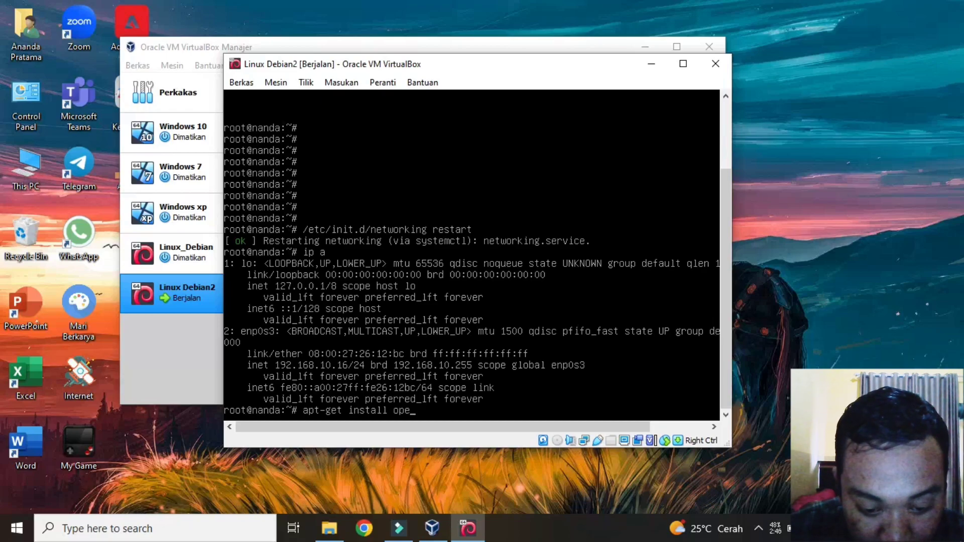
{"action": "type", "text": "nssh"}
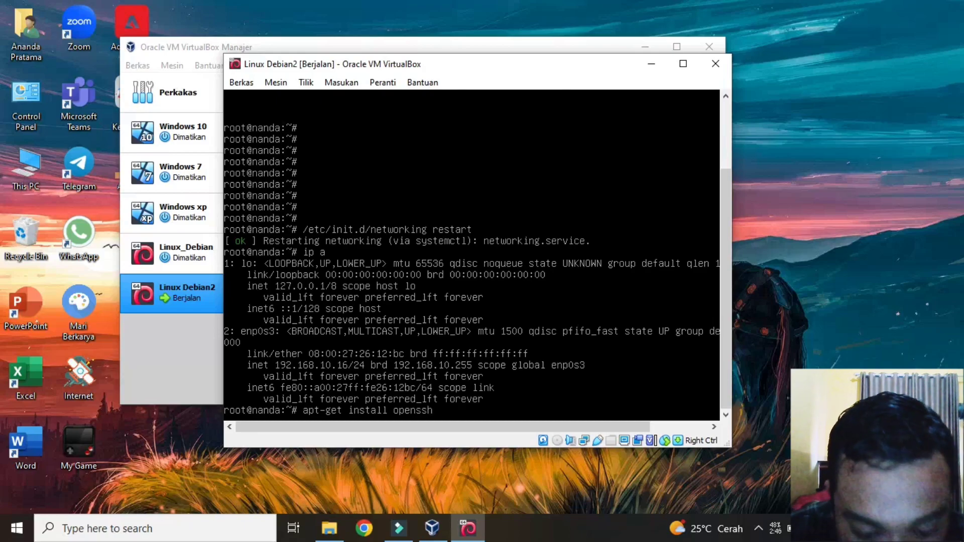
{"action": "type", "text": "-server"}
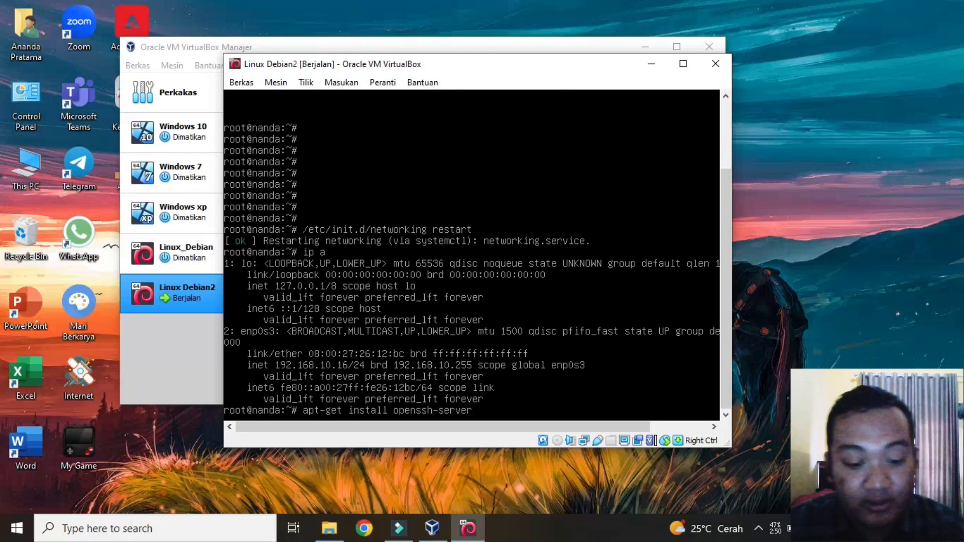
{"action": "key", "text": "Return"}
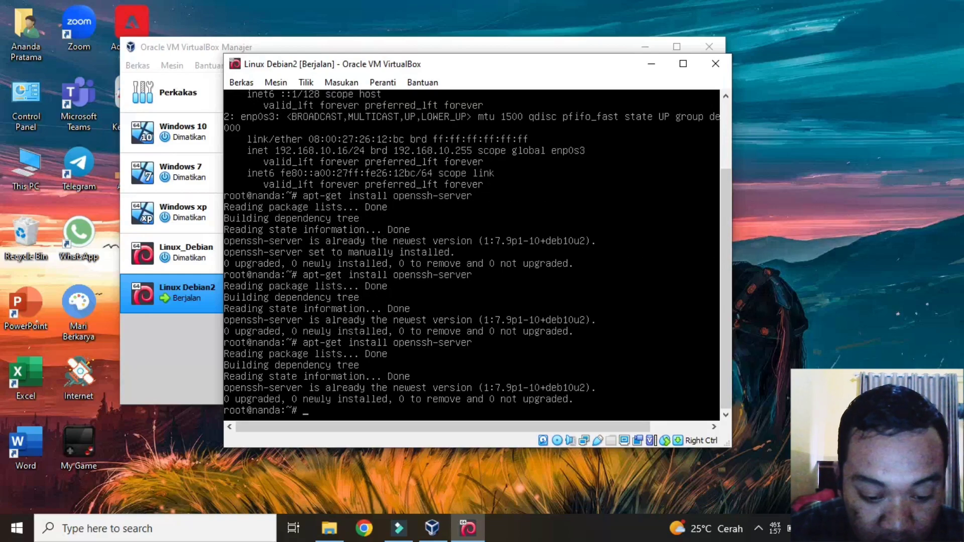
Step: Run nano /etc/ssh/sshd_config to edit the SSH server settings
{"action": "type", "text": "nano"}
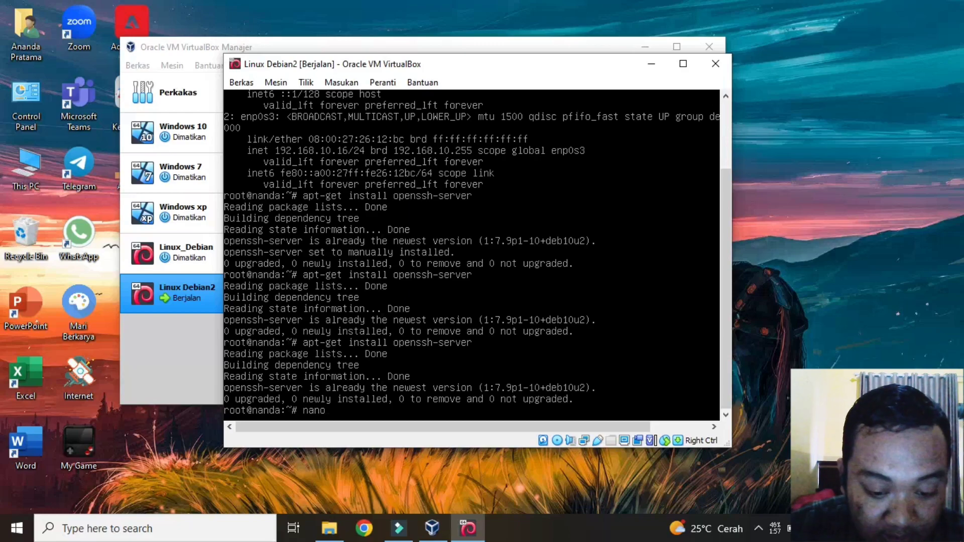
{"action": "type", "text": " /etc/ssh"}
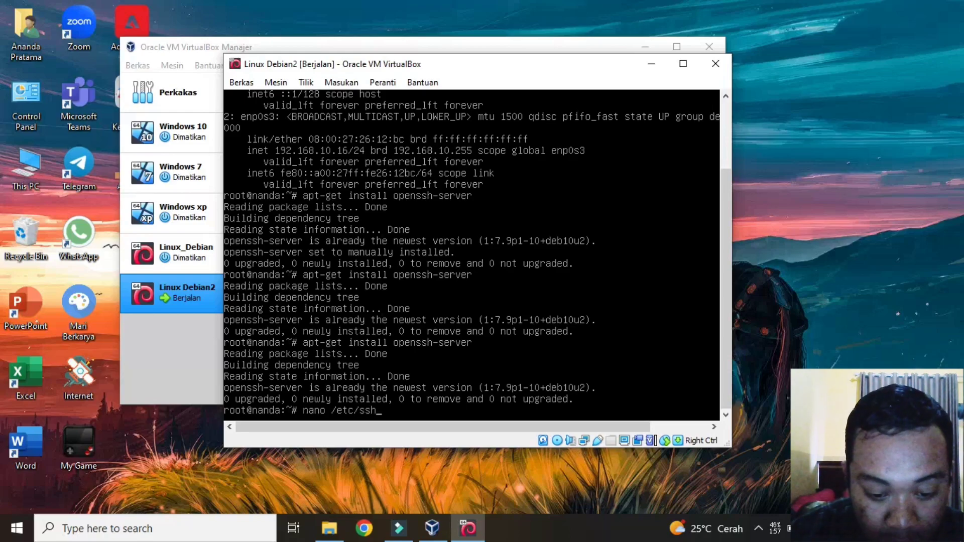
{"action": "type", "text": "/sshd"}
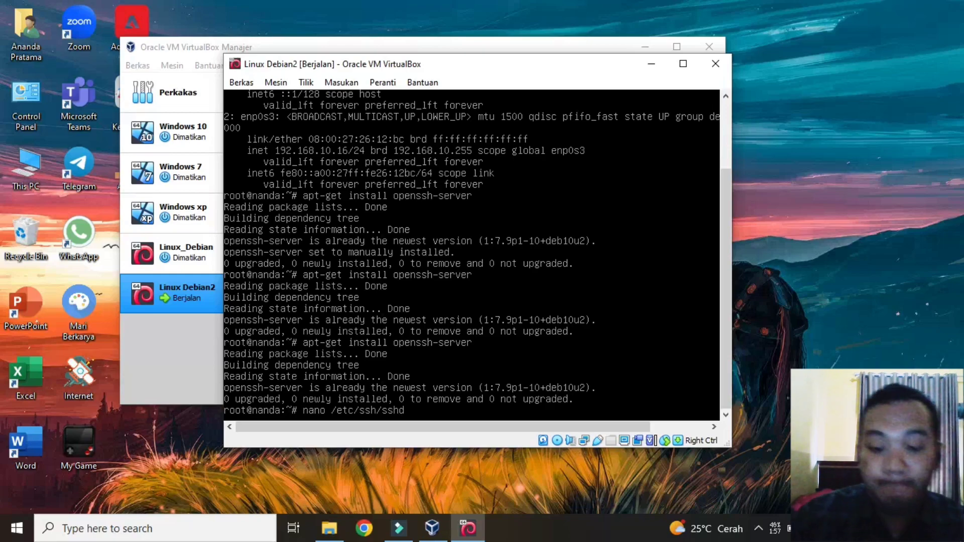
{"action": "type", "text": "_config"}
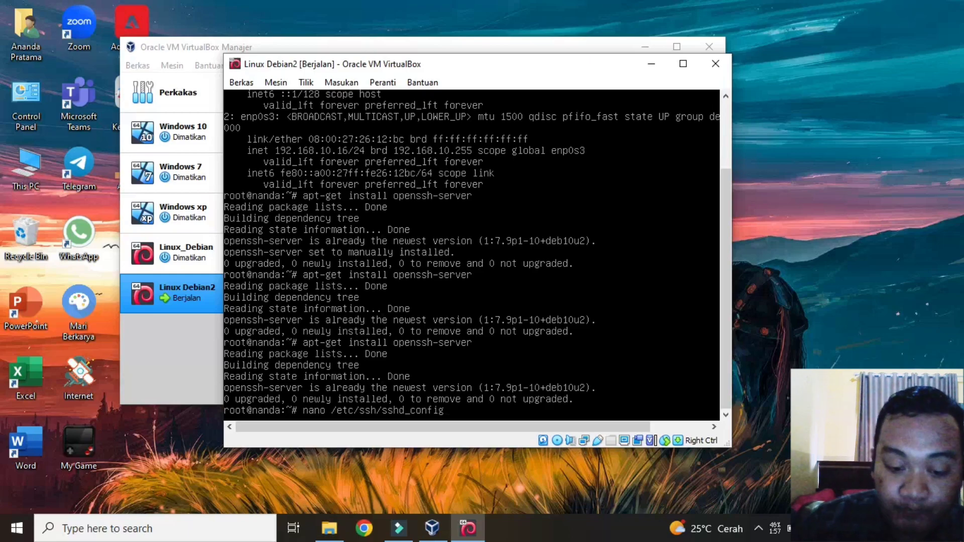
{"action": "key", "text": "Return"}
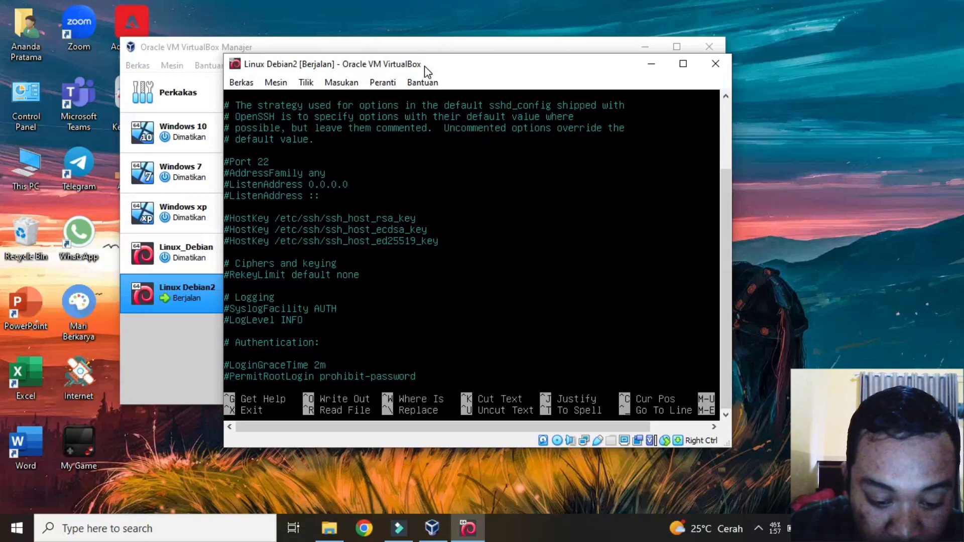
Step: Uncomment PermitRootLogin and change its value from prohibit-password to yes
{"action": "key", "text": "Delete"}
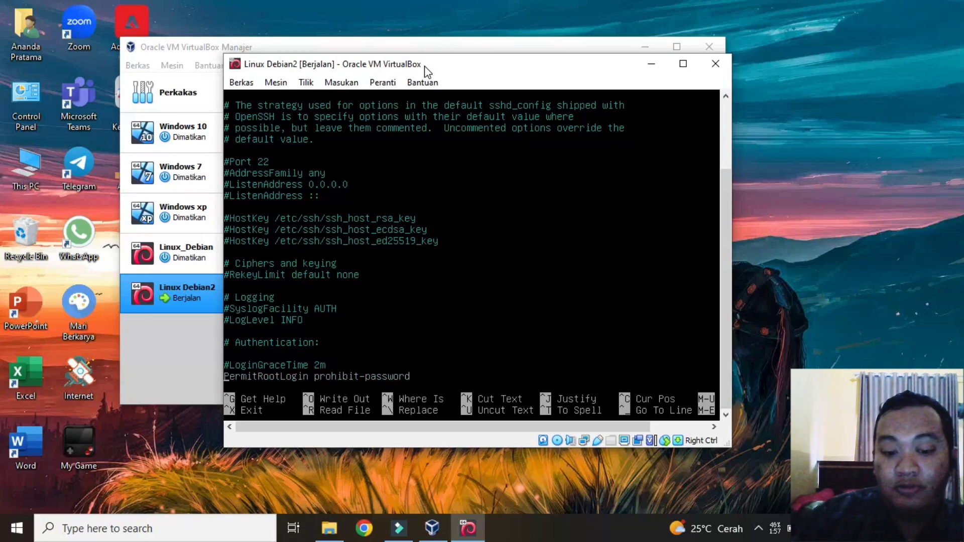
{"action": "key", "text": "Right"}
{"action": "key", "text": "Right"}
{"action": "key", "text": "Right"}
{"action": "key", "text": "Right"}
{"action": "key", "text": "Right"}
{"action": "key", "text": "Right"}
{"action": "key", "text": "Right"}
{"action": "key", "text": "Right"}
{"action": "key", "text": "Right"}
{"action": "key", "text": "Right"}
{"action": "key", "text": "Right"}
{"action": "key", "text": "Right"}
{"action": "key", "text": "Right"}
{"action": "key", "text": "Right"}
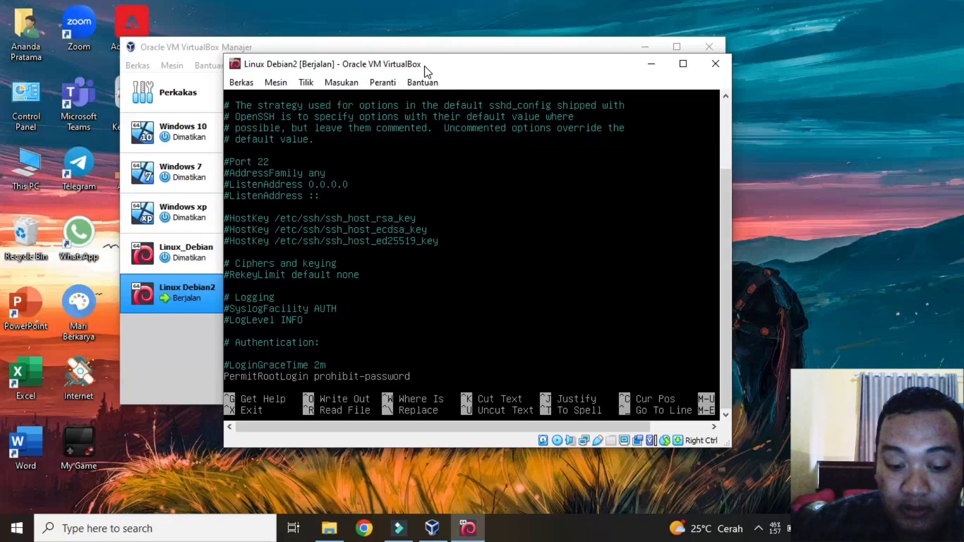
{"action": "key", "text": "BackSpace"}
{"action": "key", "text": "BackSpace"}
{"action": "key", "text": "BackSpace"}
{"action": "key", "text": "BackSpace"}
{"action": "key", "text": "BackSpace"}
{"action": "key", "text": "BackSpace"}
{"action": "key", "text": "BackSpace"}
{"action": "key", "text": "BackSpace"}
{"action": "key", "text": "BackSpace"}
{"action": "key", "text": "BackSpace"}
{"action": "key", "text": "BackSpace"}
{"action": "key", "text": "BackSpace"}
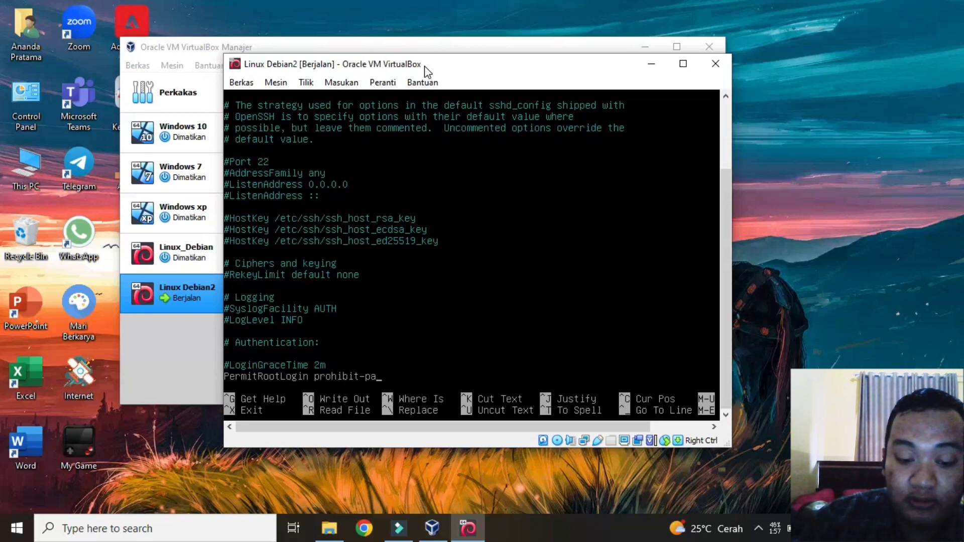
{"action": "key", "text": "BackSpace"}
{"action": "key", "text": "BackSpace"}
{"action": "key", "text": "BackSpace"}
{"action": "key", "text": "BackSpace"}
{"action": "key", "text": "BackSpace"}
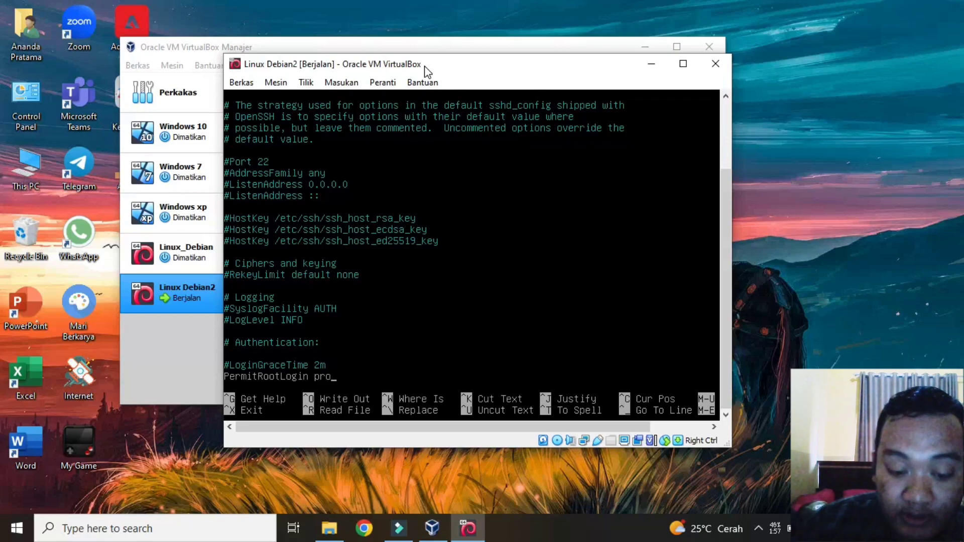
{"action": "type", "text": "yes"}
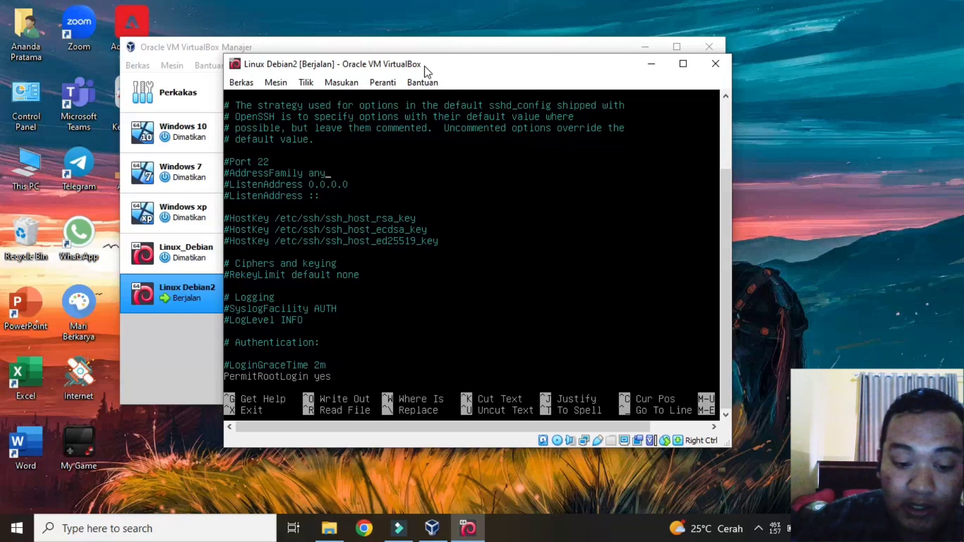
Step: Uncomment the Port 22 line, then save sshd_config and exit nano
{"action": "key", "text": "Left"}
{"action": "key", "text": "Left"}
{"action": "key", "text": "Left"}
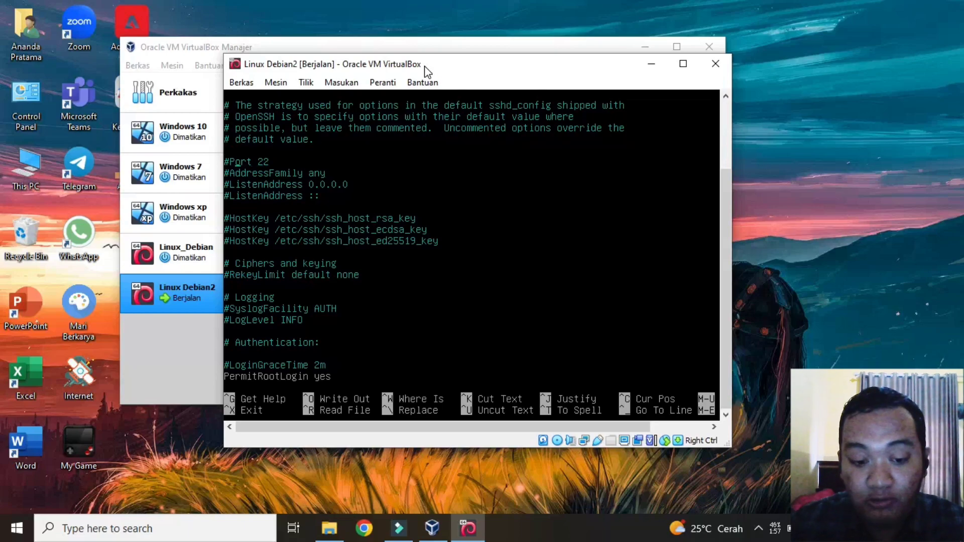
{"action": "key", "text": "BackSpace"}
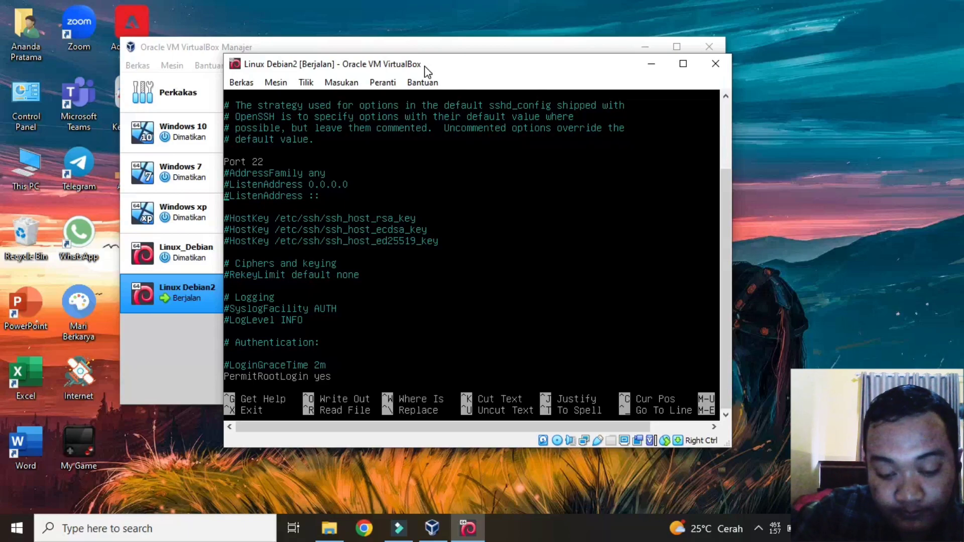
{"action": "key", "text": "Down"}
{"action": "key", "text": "Down"}
{"action": "key", "text": "Down"}
{"action": "key", "text": "Down"}
{"action": "key", "text": "Down"}
{"action": "key", "text": "Down"}
{"action": "key", "text": "Down"}
{"action": "key", "text": "Down"}
{"action": "key", "text": "Down"}
{"action": "key", "text": "Down"}
{"action": "key", "text": "Down"}
{"action": "key", "text": "Down"}
{"action": "key", "text": "Down"}
{"action": "key", "text": "Down"}
{"action": "key", "text": "Down"}
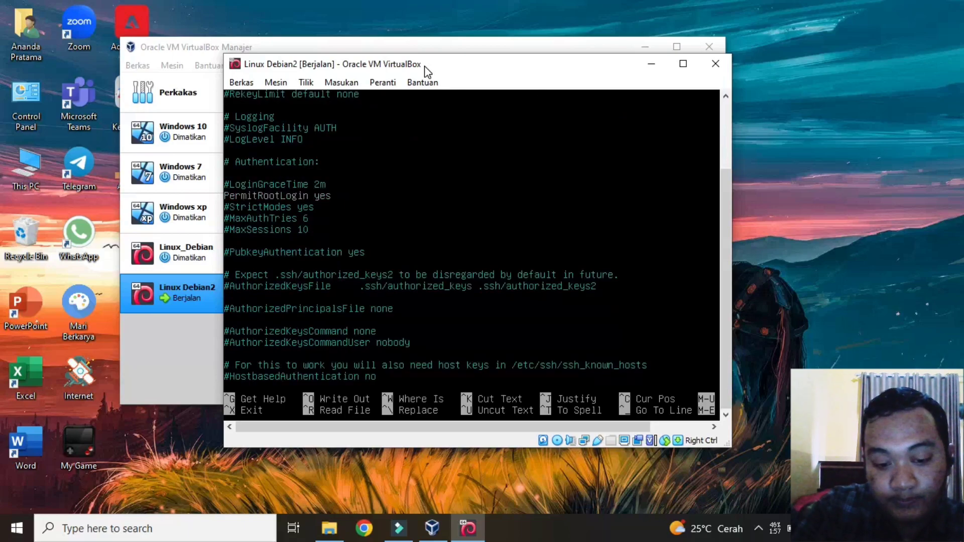
{"action": "key", "text": "Up"}
{"action": "key", "text": "Up"}
{"action": "key", "text": "Up"}
{"action": "key", "text": "Up"}
{"action": "key", "text": "Up"}
{"action": "key", "text": "Up"}
{"action": "key", "text": "Up"}
{"action": "key", "text": "Up"}
{"action": "key", "text": "Up"}
{"action": "key", "text": "Up"}
{"action": "key", "text": "Up"}
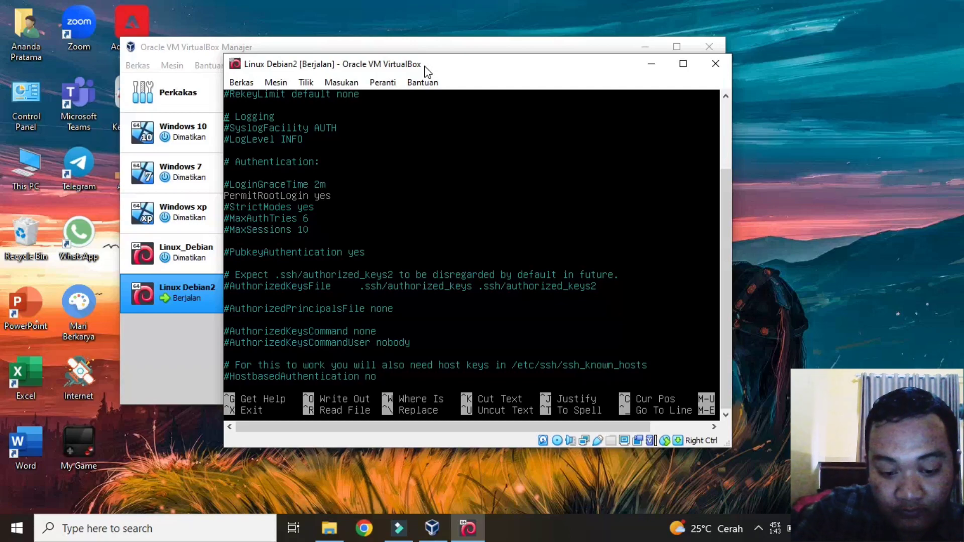
{"action": "key", "text": "ctrl+x"}
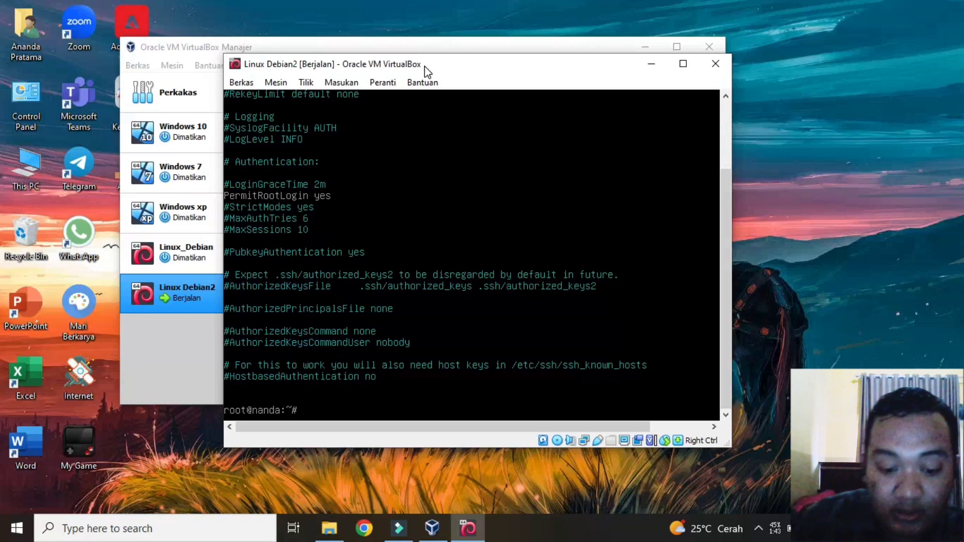
Step: Run /etc/init.d/ssh restart in the Debian console to restart the SSH service
{"action": "type", "text": "/etc"}
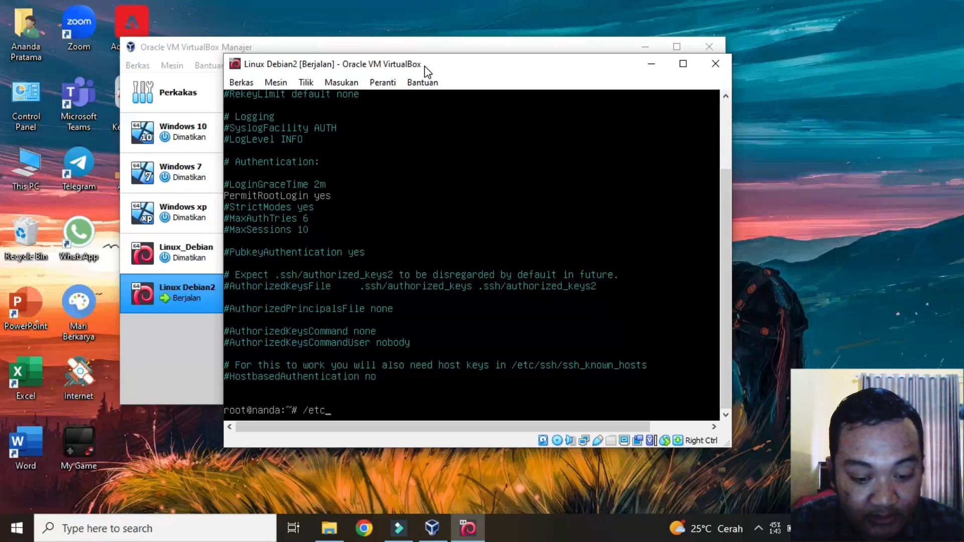
{"action": "type", "text": "/init"}
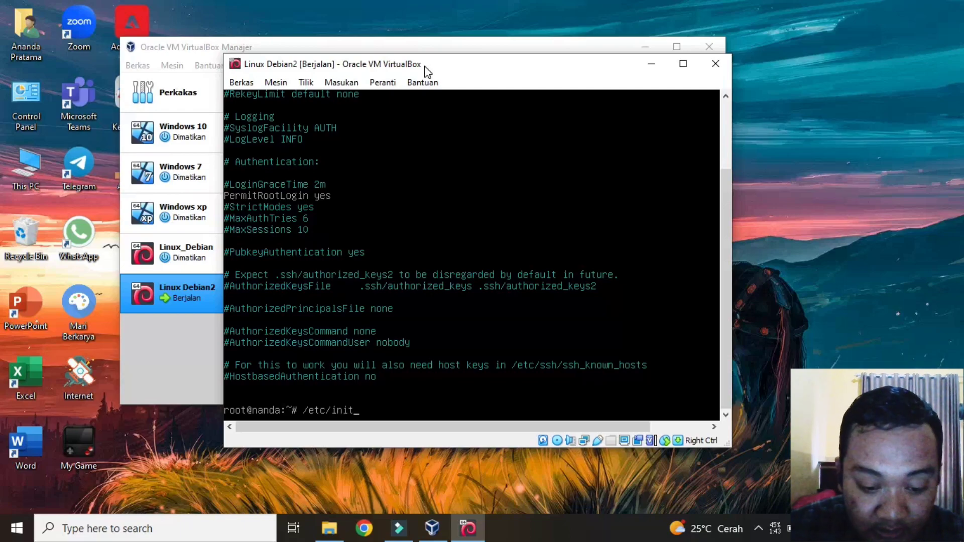
{"action": "type", "text": "."}
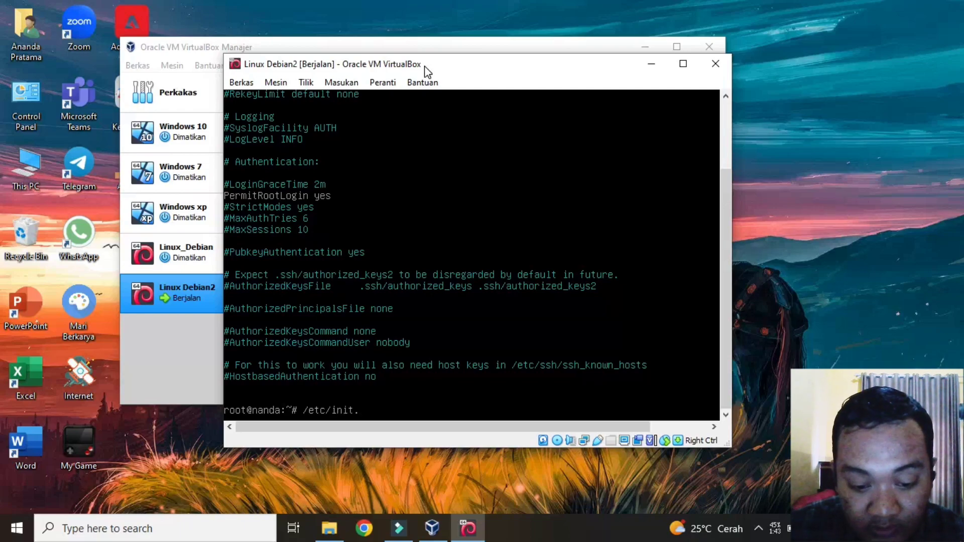
{"action": "type", "text": "d/ssh r"}
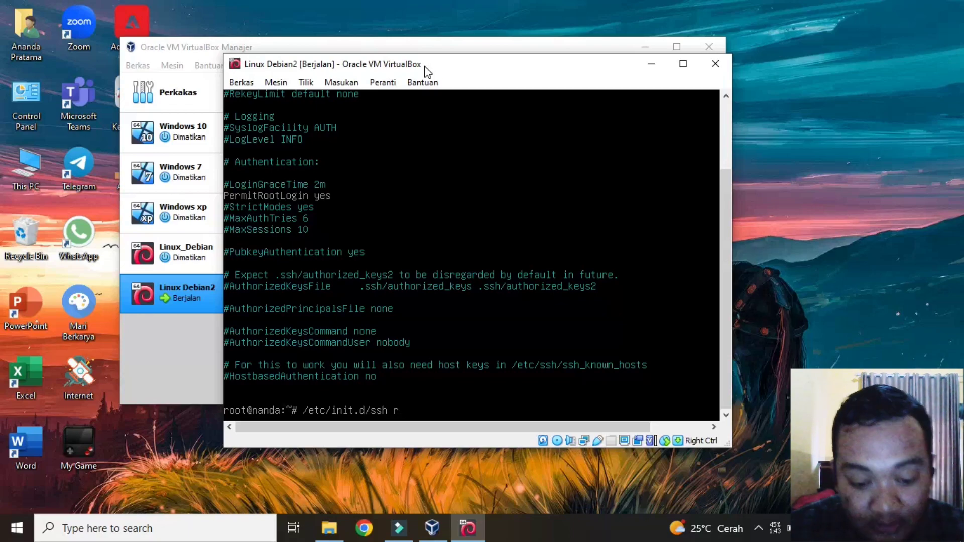
{"action": "type", "text": "estart"}
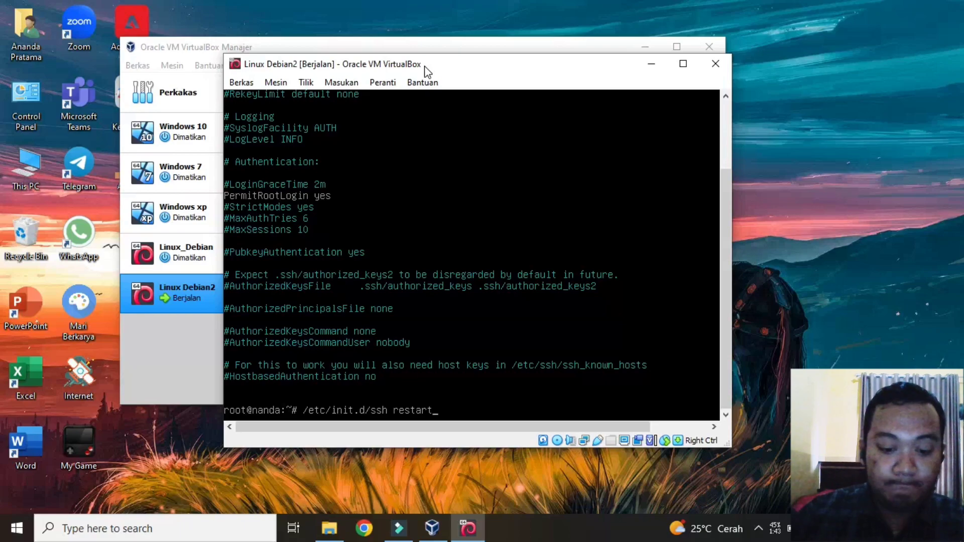
{"action": "key", "text": "Return"}
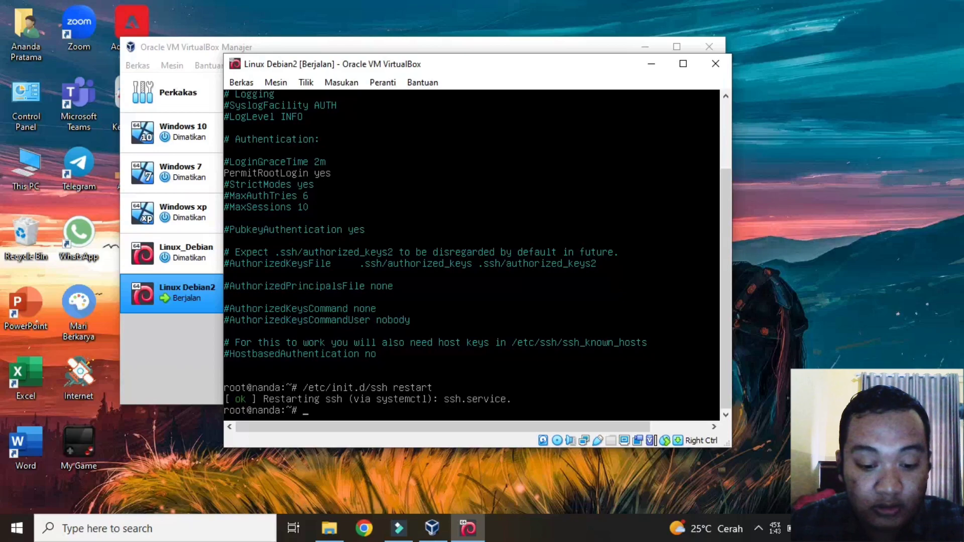
Step: Attach Linux Debian2's Adapter 1 to Host-only (VirtualBox Host-Only Ethernet Adapter) and save
{"action": "left_click", "coordinate": [431, 530]}
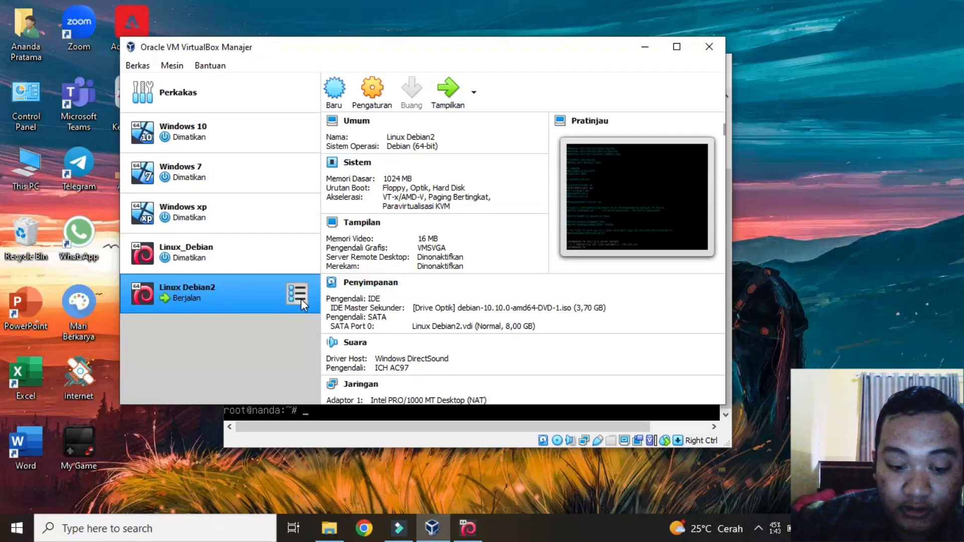
{"action": "left_click", "coordinate": [355, 396]}
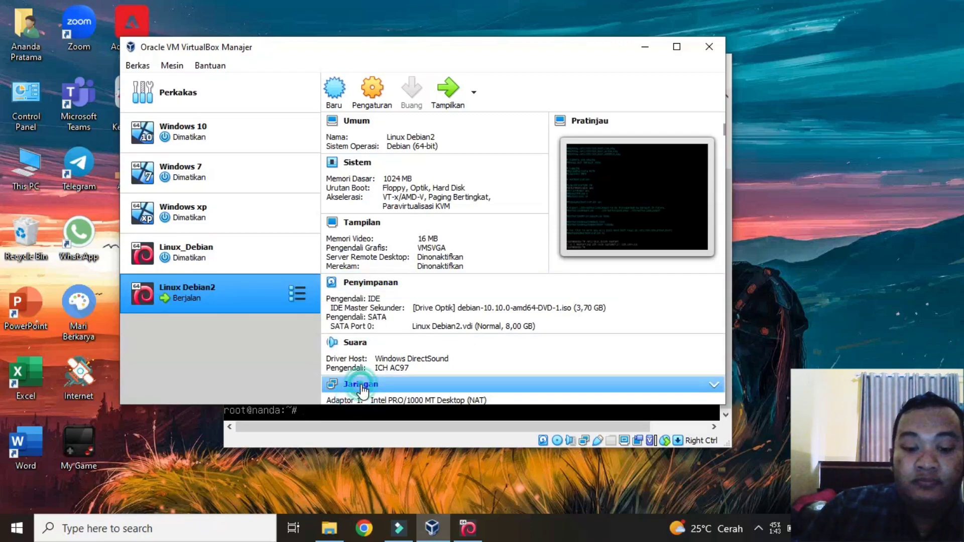
{"action": "left_click", "coordinate": [361, 386]}
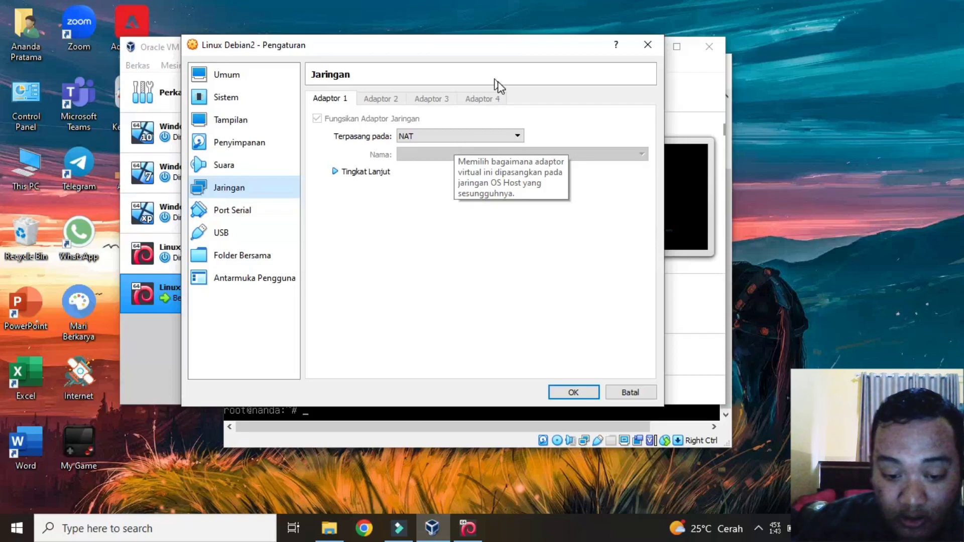
{"action": "left_click", "coordinate": [516, 135]}
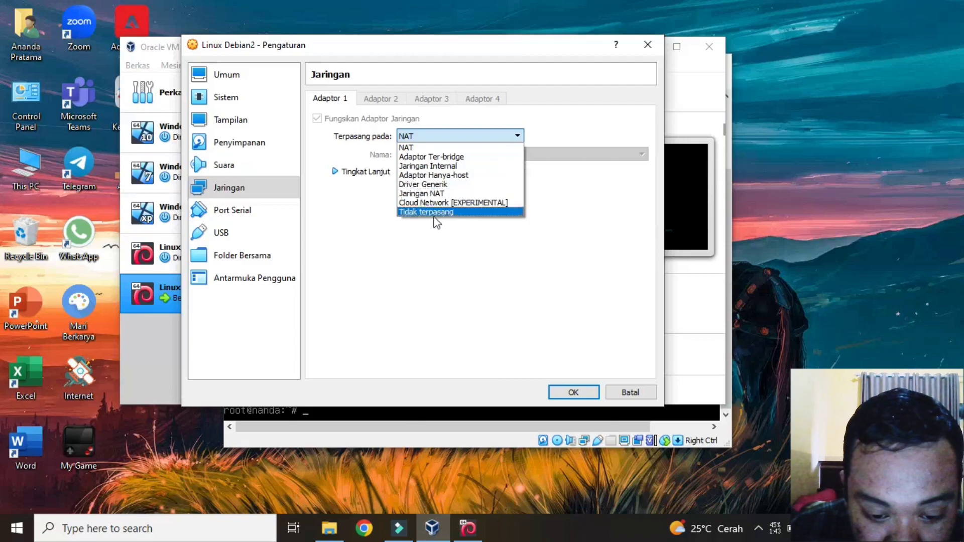
{"action": "left_click", "coordinate": [433, 177]}
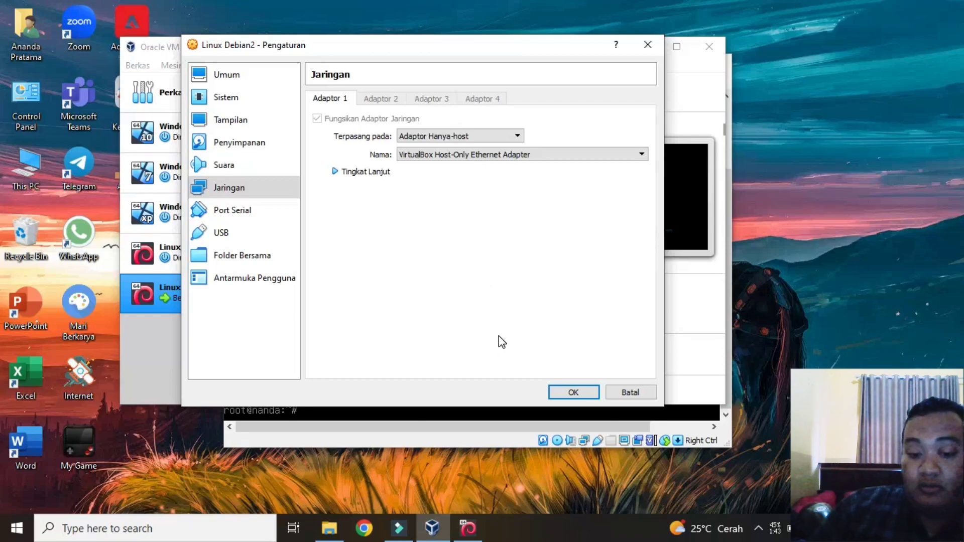
{"action": "left_click", "coordinate": [575, 395]}
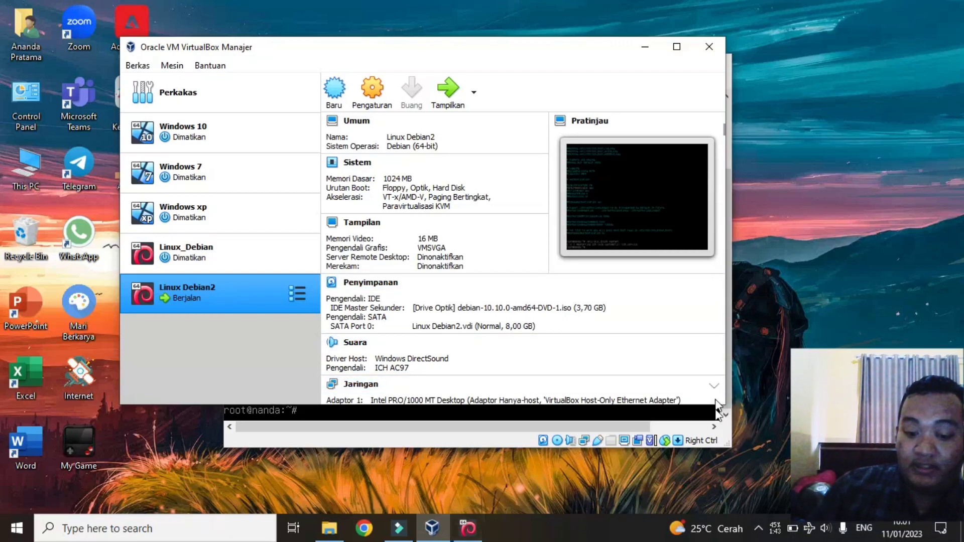
Step: Open Network & Internet settings from the taskbar network icon and go to Change adapter options
{"action": "right_click", "coordinate": [811, 530]}
{"action": "left_click", "coordinate": [810, 529]}
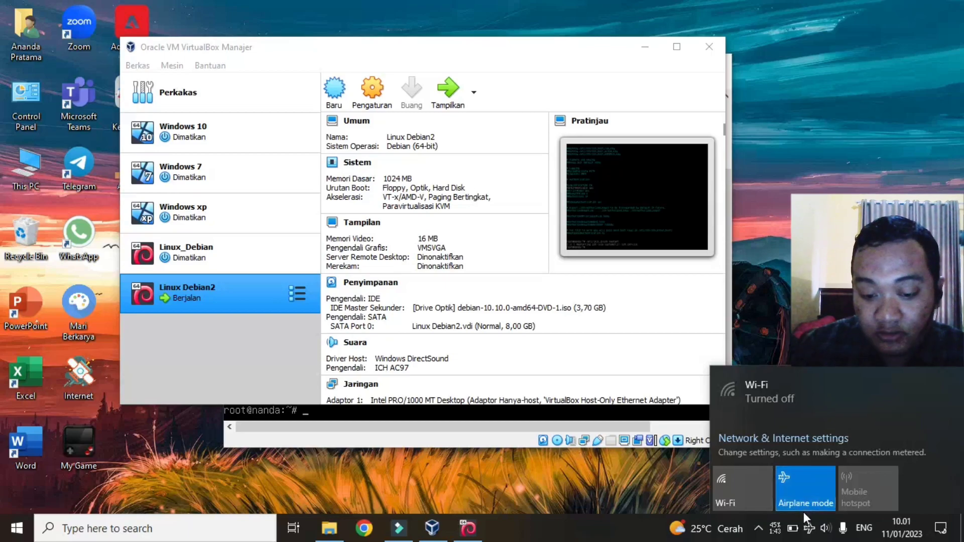
{"action": "right_click", "coordinate": [808, 529]}
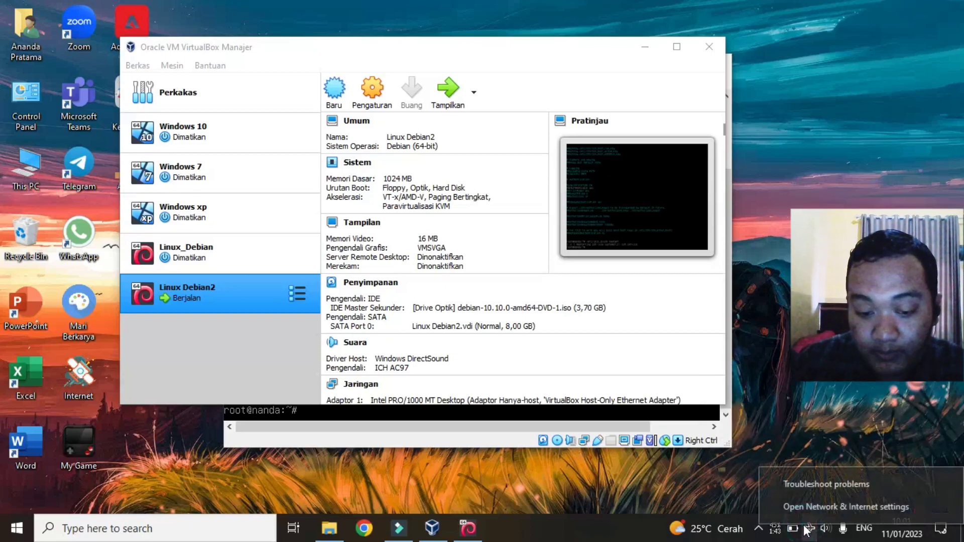
{"action": "left_click", "coordinate": [824, 505]}
{"action": "scroll", "coordinate": [580, 340], "scroll_direction": "down", "scroll_amount": 2}
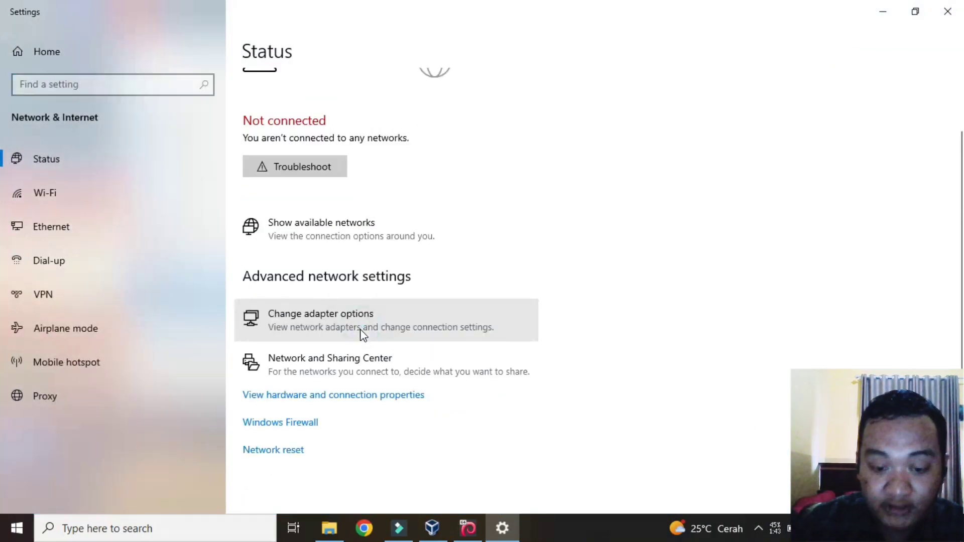
{"action": "left_click", "coordinate": [363, 329]}
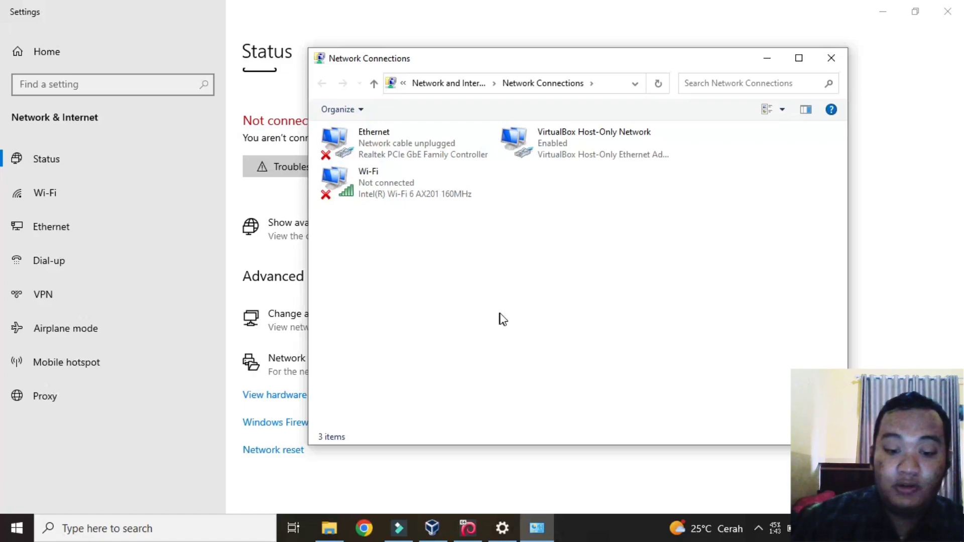
Step: Open the Internet Protocol Version 4 (TCP/IPv4) properties of the VirtualBox Host-Only Network adapter
{"action": "right_click", "coordinate": [565, 151]}
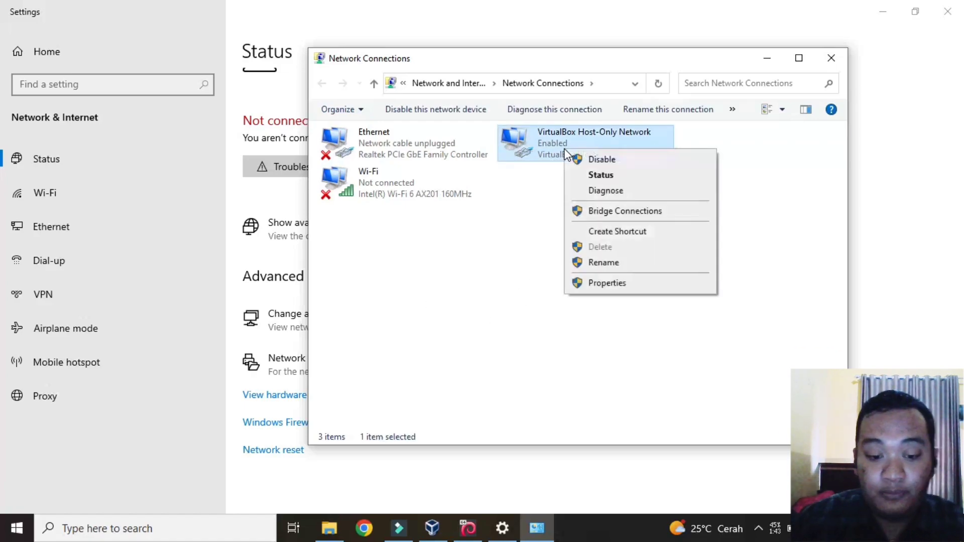
{"action": "left_click", "coordinate": [588, 284]}
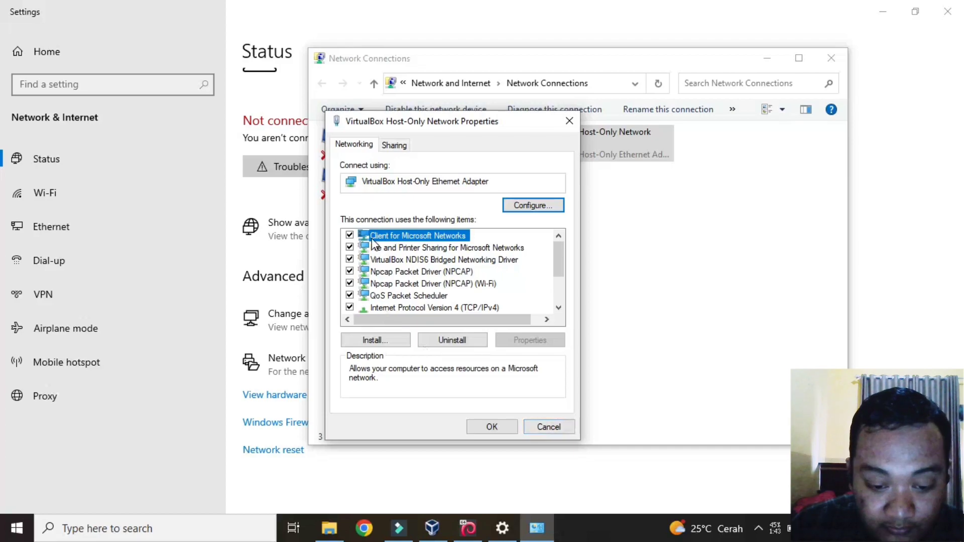
{"action": "scroll", "coordinate": [384, 247], "scroll_direction": "down", "scroll_amount": 1}
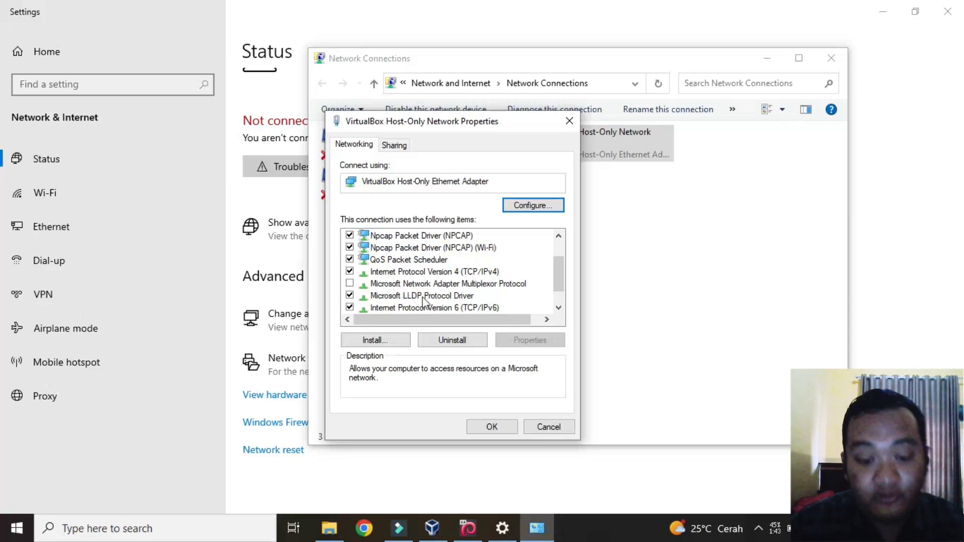
{"action": "left_click", "coordinate": [430, 272]}
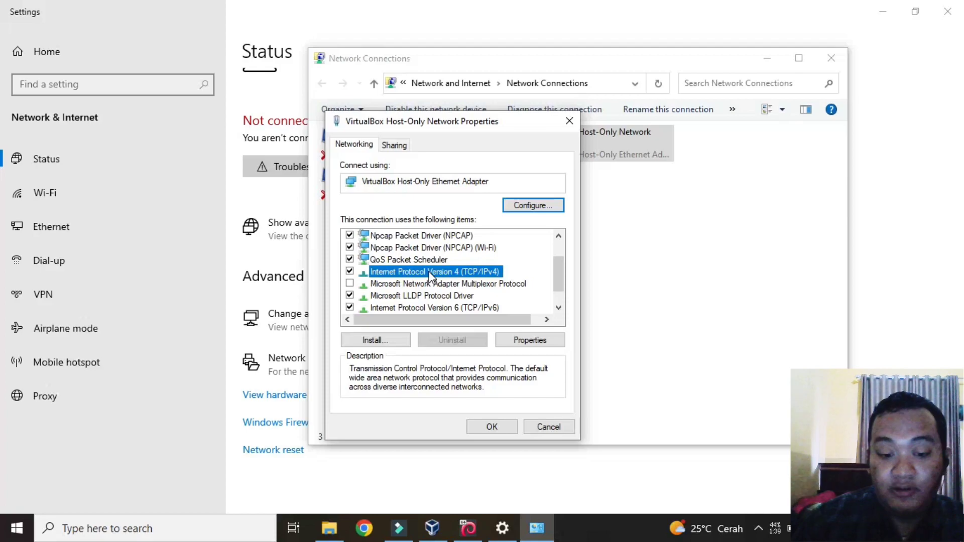
{"action": "double_click", "coordinate": [430, 272]}
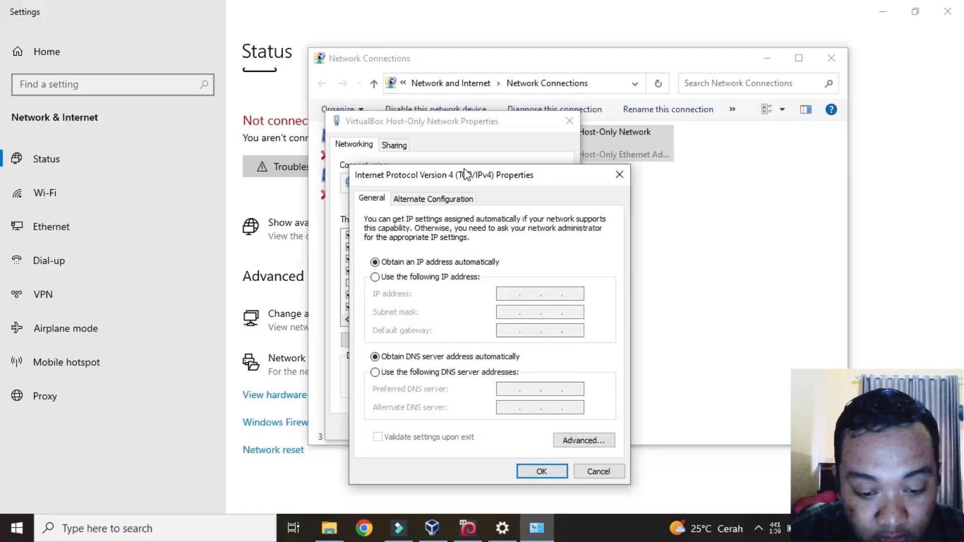
Step: Switch to a static IPv4 address, filling in address, subnet mask 255.255.255.0 and gateway 192.168.10.16
{"action": "left_click_drag", "start_coordinate": [466, 174], "coordinate": [466, 132]}
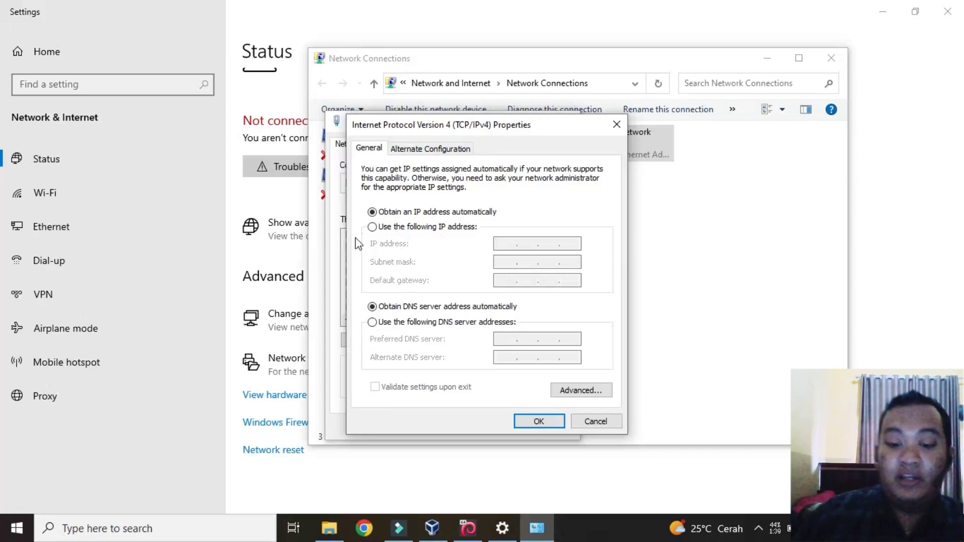
{"action": "left_click", "coordinate": [372, 227]}
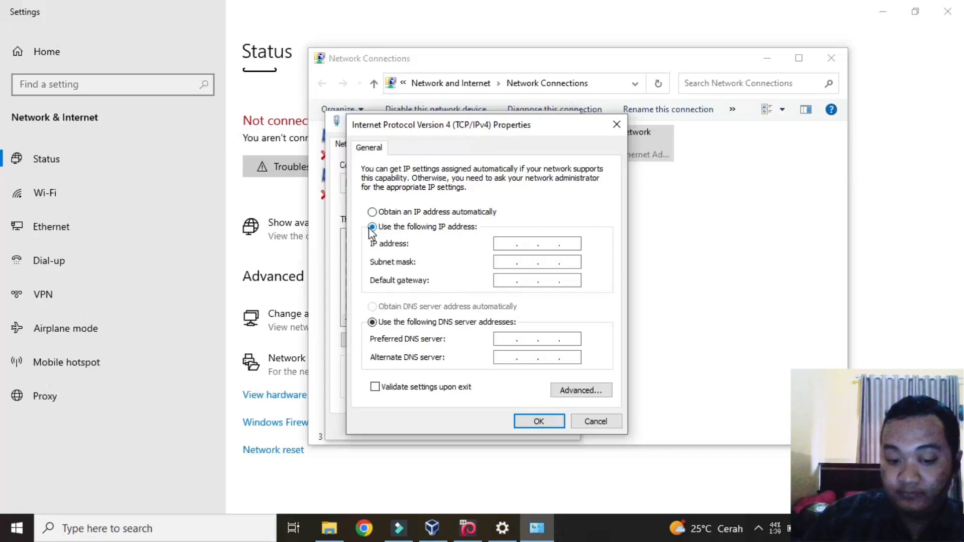
{"action": "left_click", "coordinate": [502, 243]}
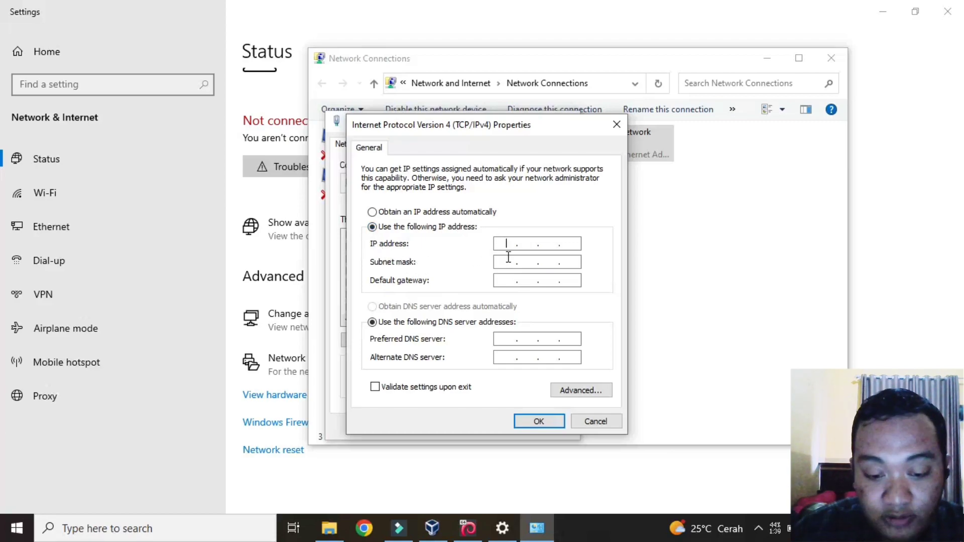
{"action": "type", "text": "192.1"}
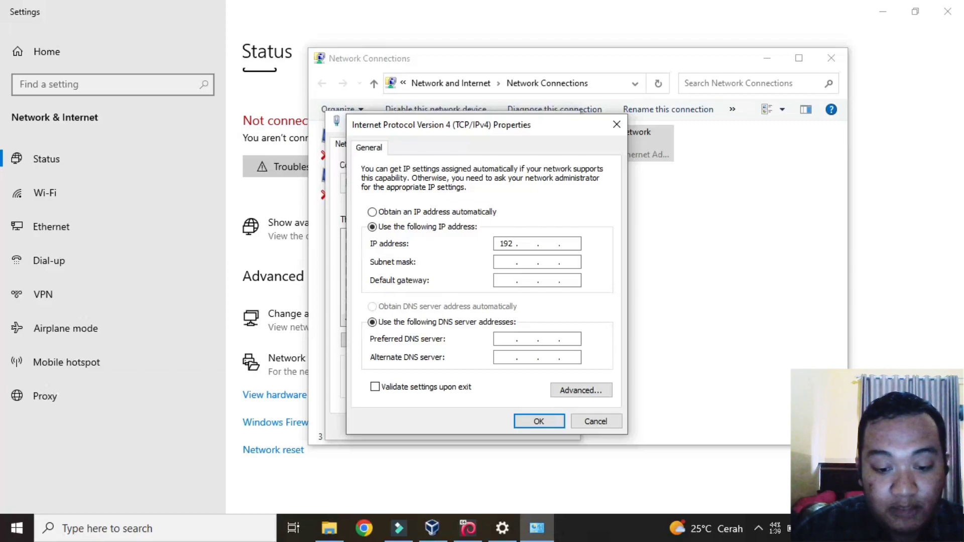
{"action": "type", "text": "68."}
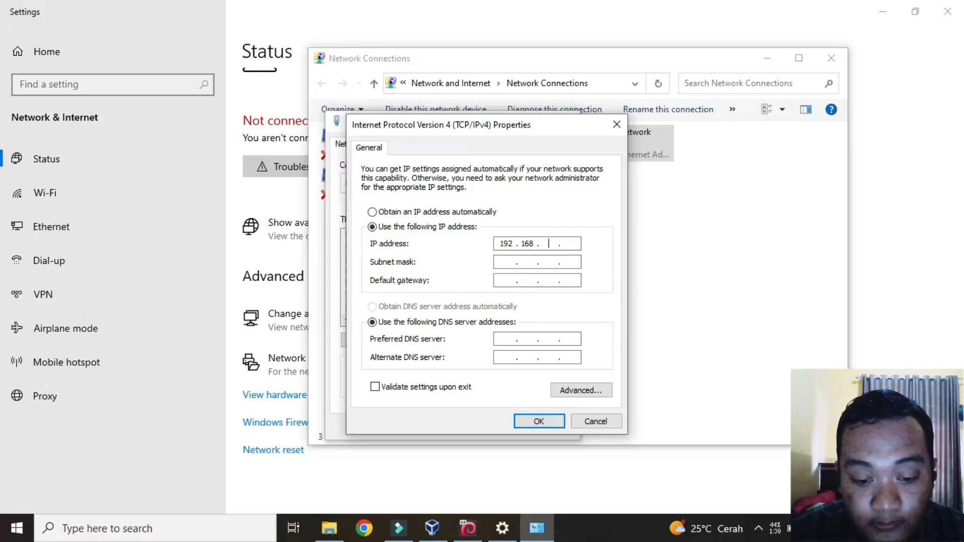
{"action": "type", "text": "10"}
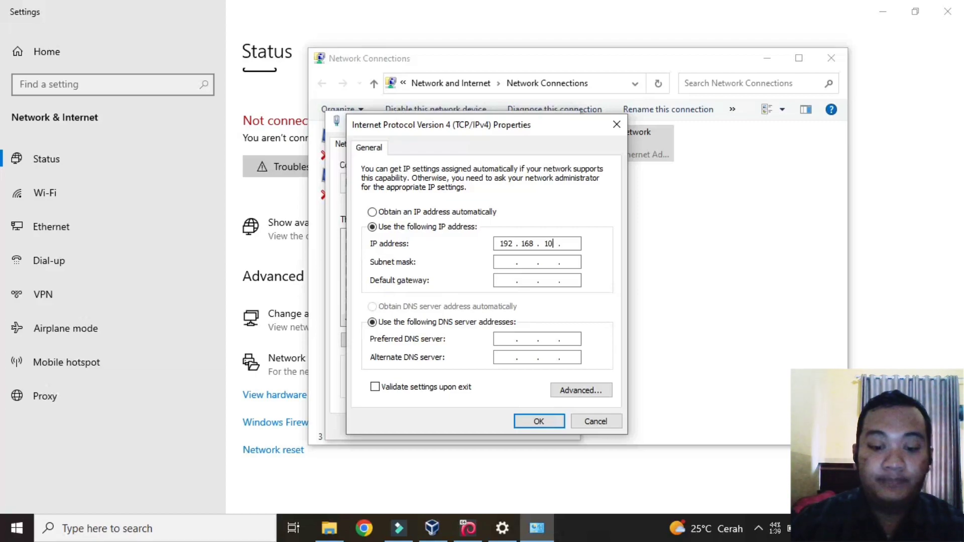
{"action": "type", "text": "."}
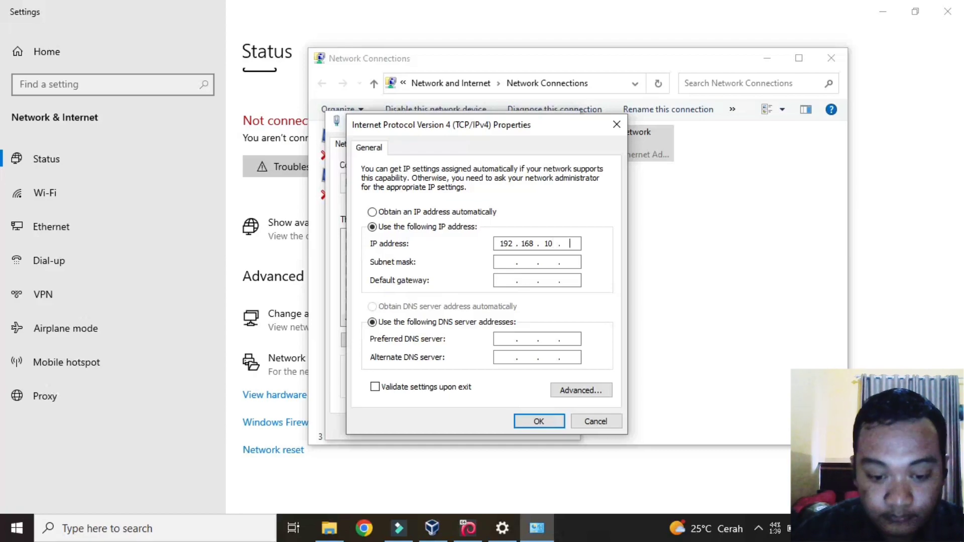
{"action": "type", "text": "16"}
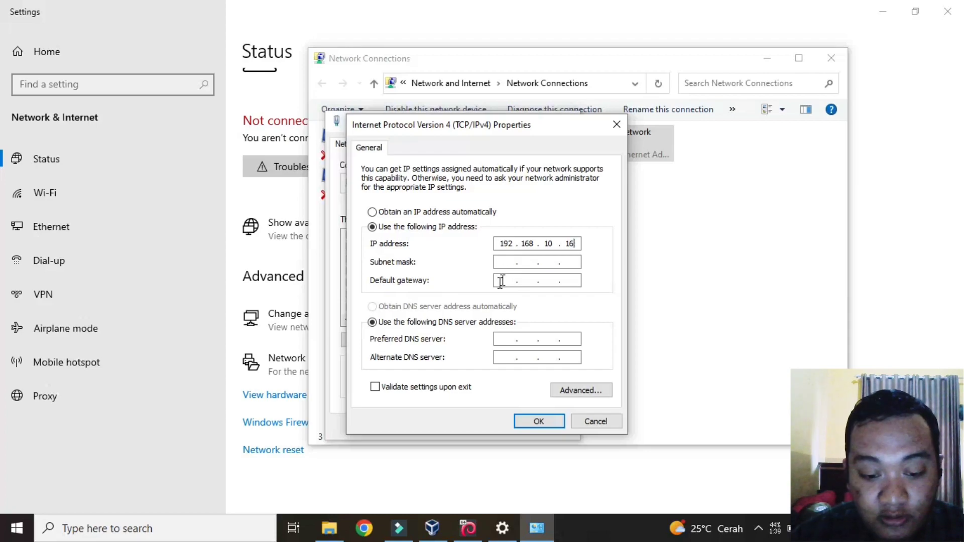
{"action": "left_click", "coordinate": [516, 263]}
{"action": "left_click", "coordinate": [512, 280]}
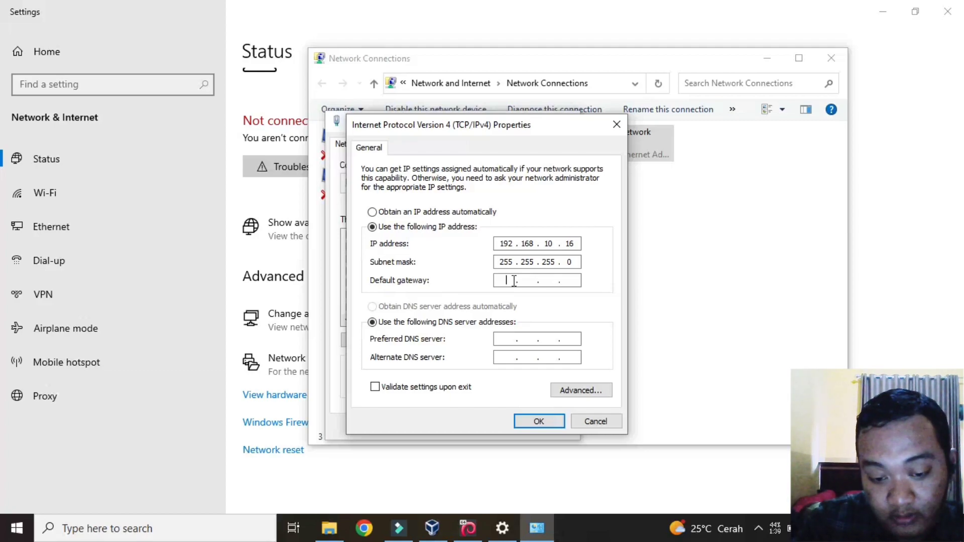
{"action": "type", "text": "192 . "}
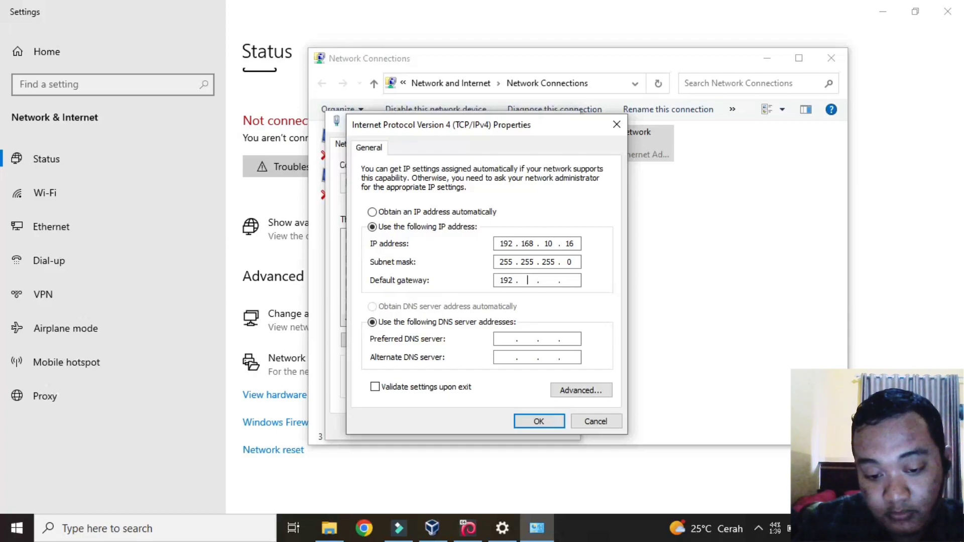
{"action": "type", "text": "168 . "}
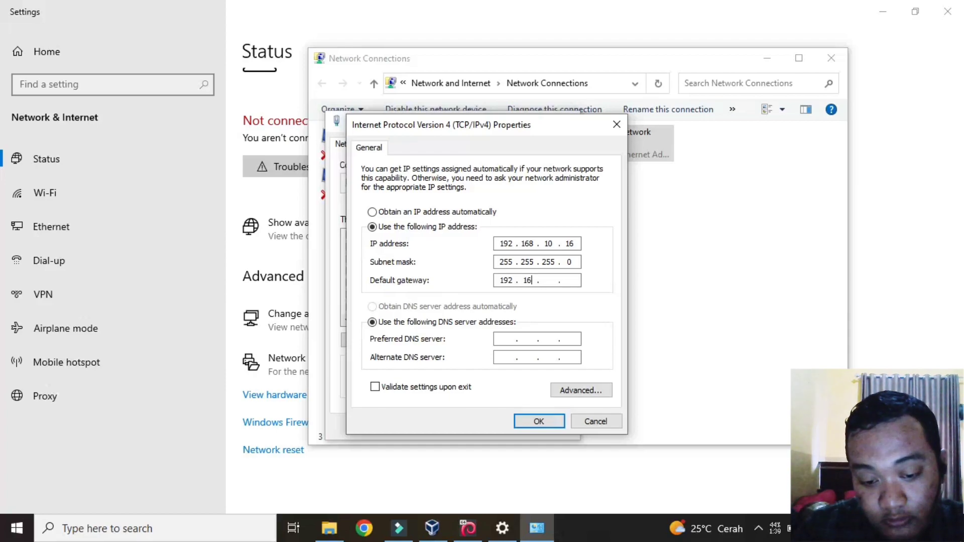
{"action": "type", "text": "10 . "}
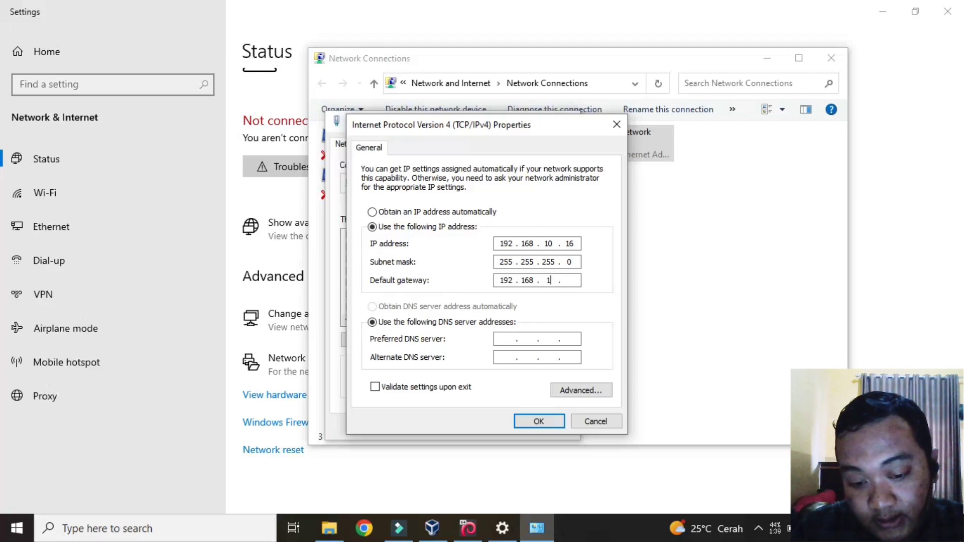
{"action": "type", "text": "16"}
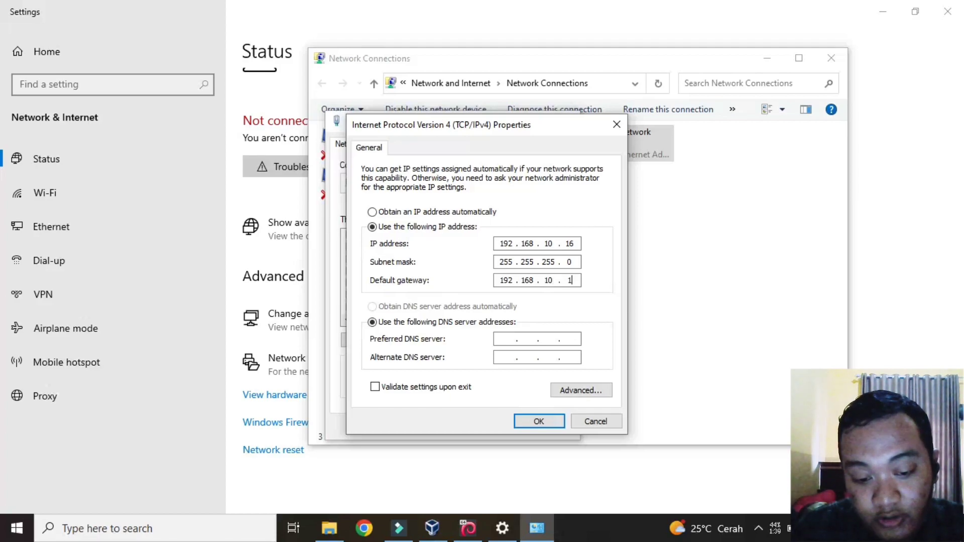
Step: Correct the IP address to 192.168.10.17 and apply the IPv4 settings
{"action": "left_click", "coordinate": [575, 243]}
{"action": "key", "text": "BackSpace"}
{"action": "type", "text": "7"}
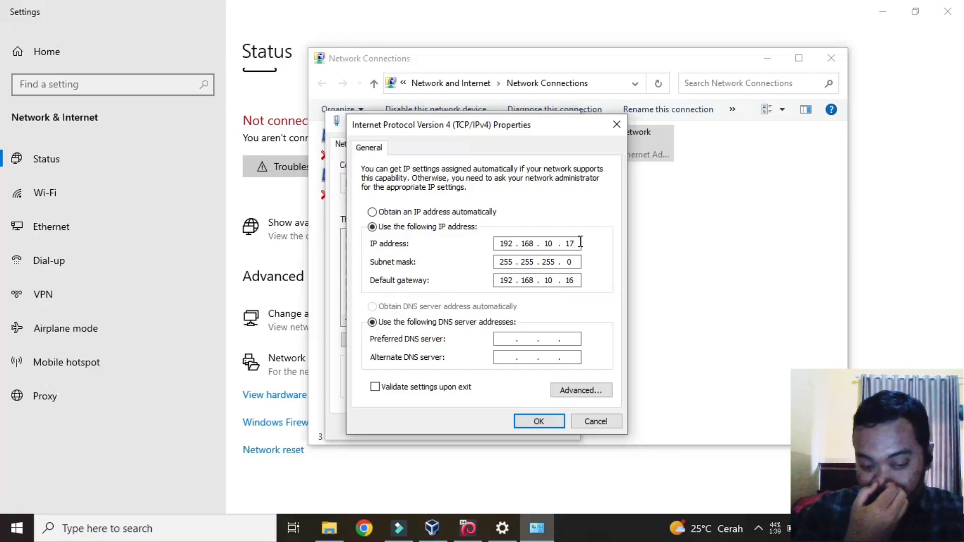
{"action": "left_click", "coordinate": [535, 418]}
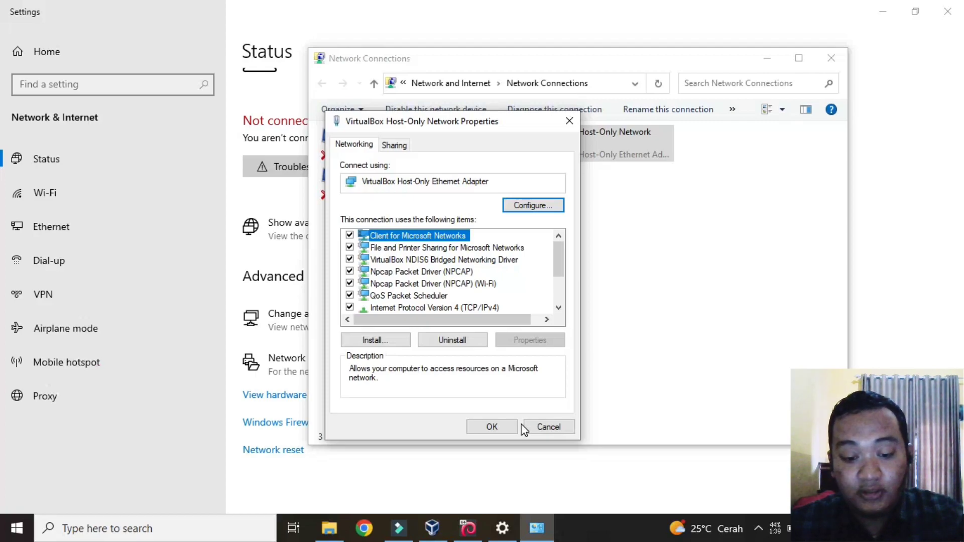
Step: Close the adapter Properties, open the host-only adapter's Status window and view its Details
{"action": "left_click", "coordinate": [494, 429]}
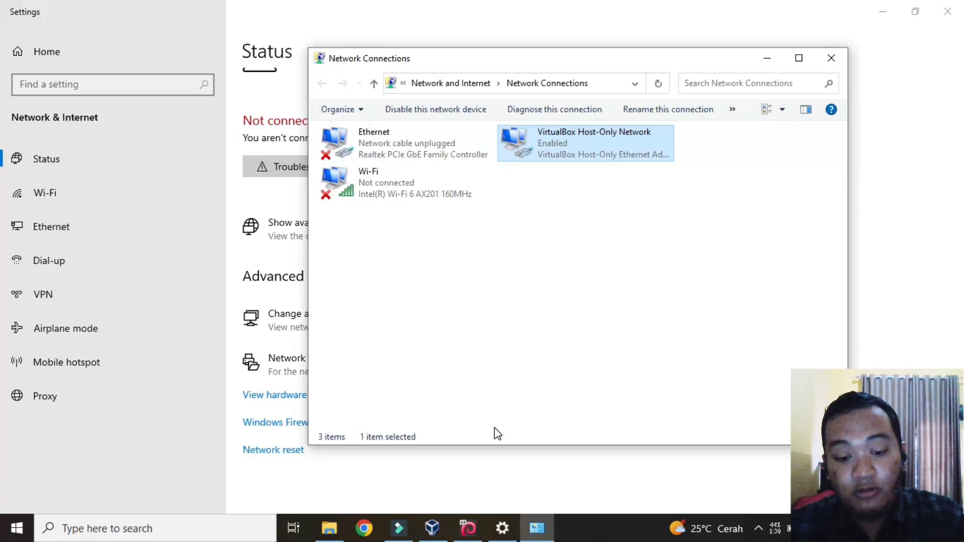
{"action": "double_click", "coordinate": [618, 148]}
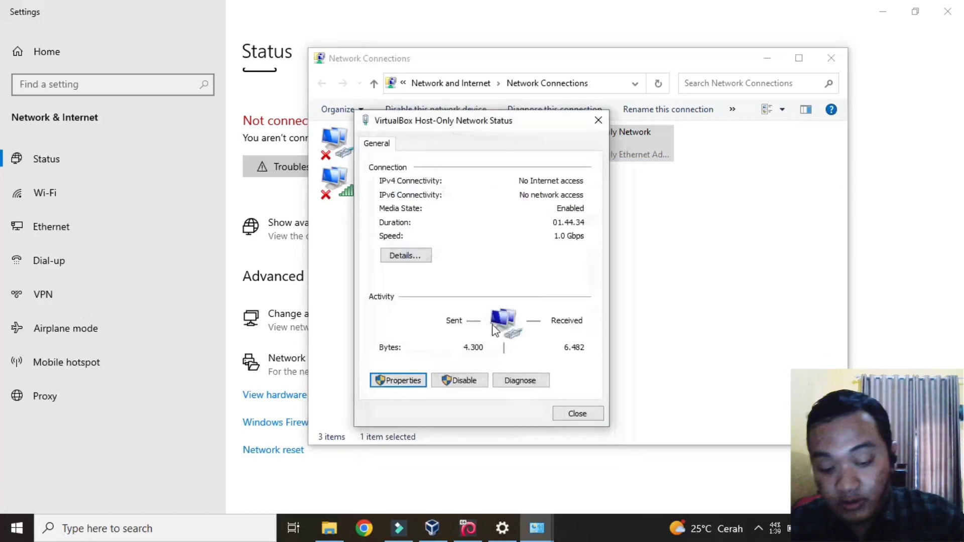
{"action": "left_click", "coordinate": [411, 257]}
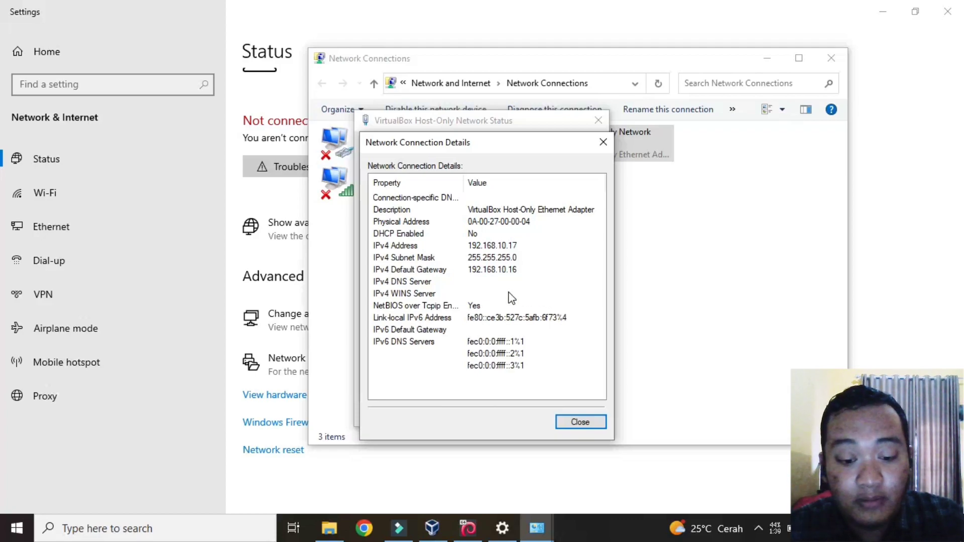
Step: Launch cmd from the Run box and ping 192.168.10.16
{"action": "key", "text": "super+r"}
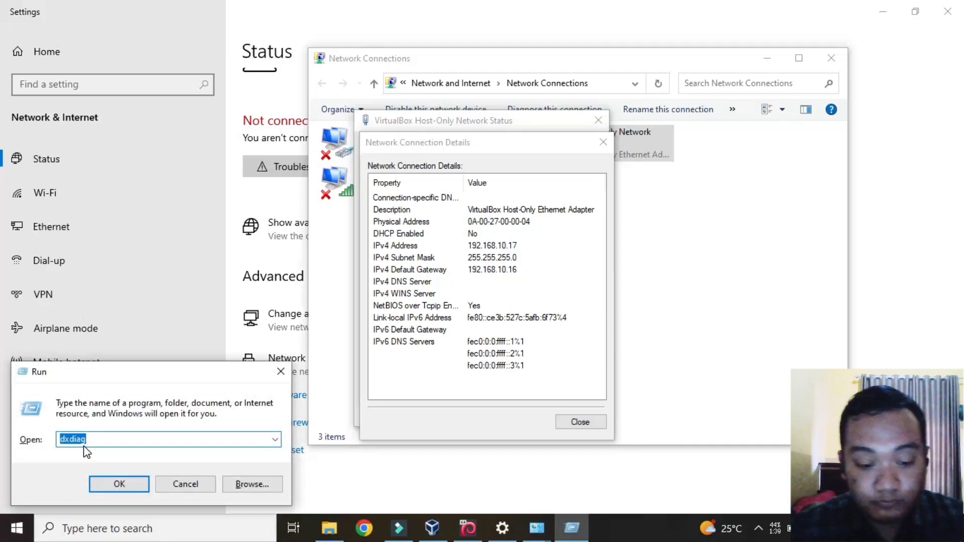
{"action": "type", "text": "cmd"}
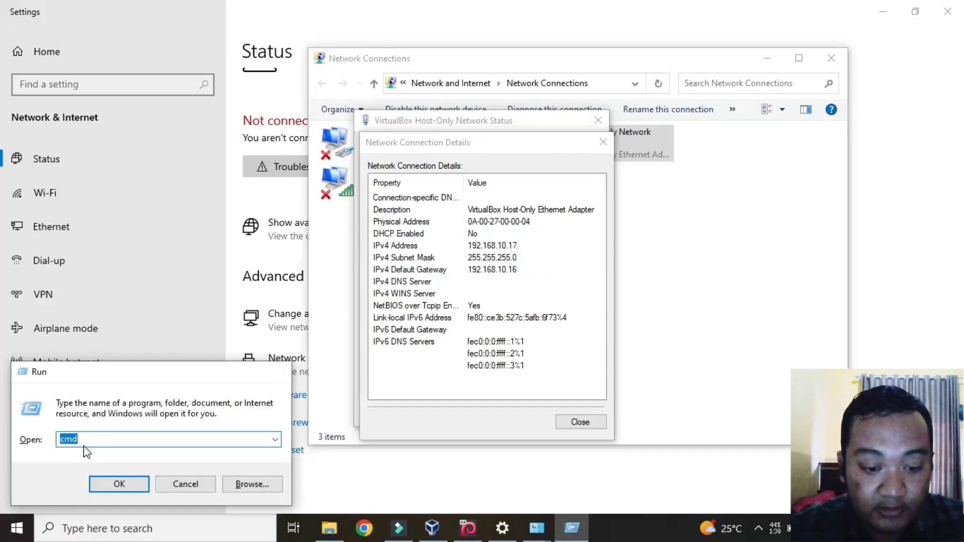
{"action": "key", "text": "Return"}
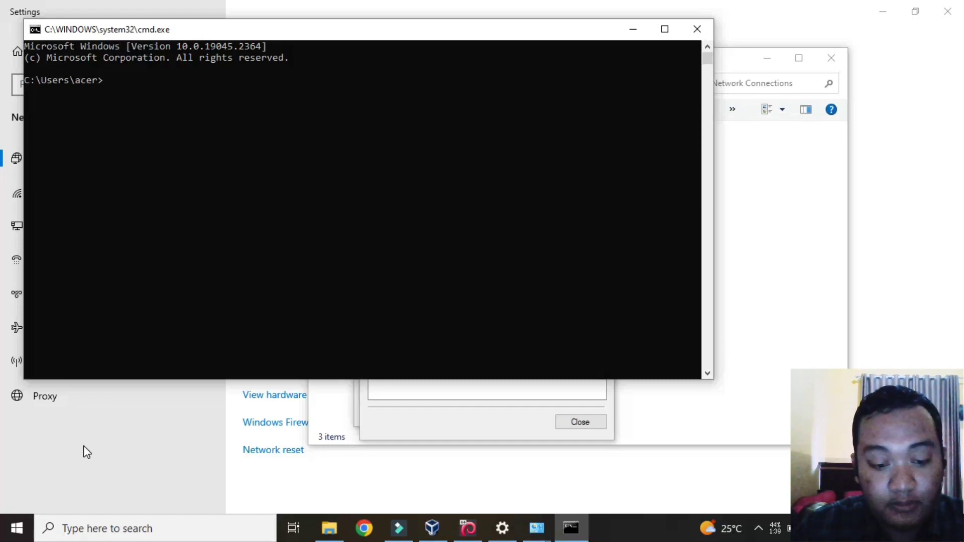
{"action": "type", "text": "pin"}
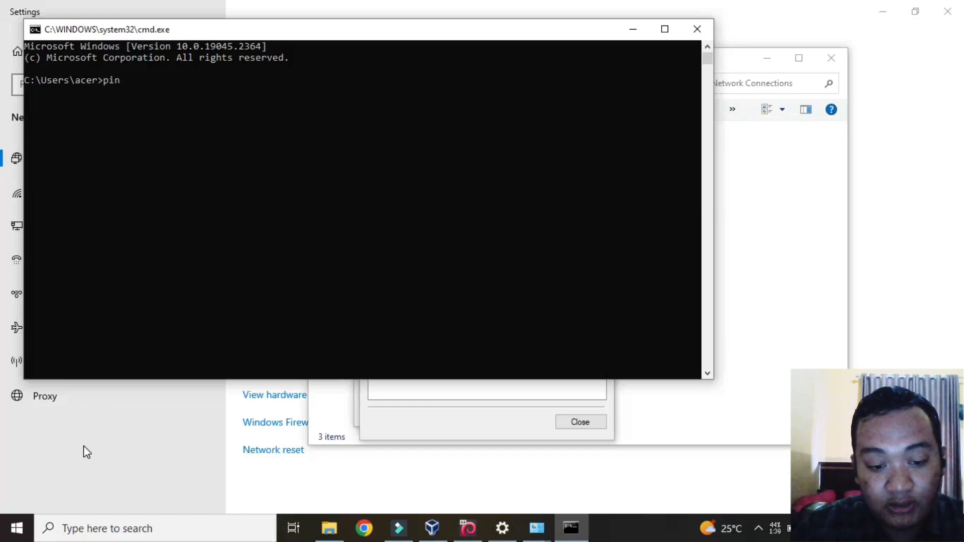
{"action": "type", "text": "g 19"}
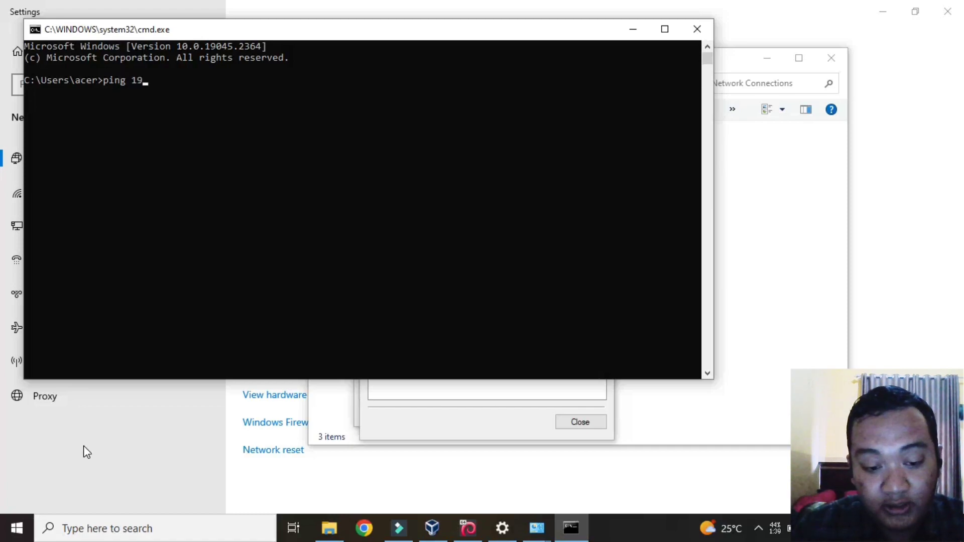
{"action": "type", "text": "2.1"}
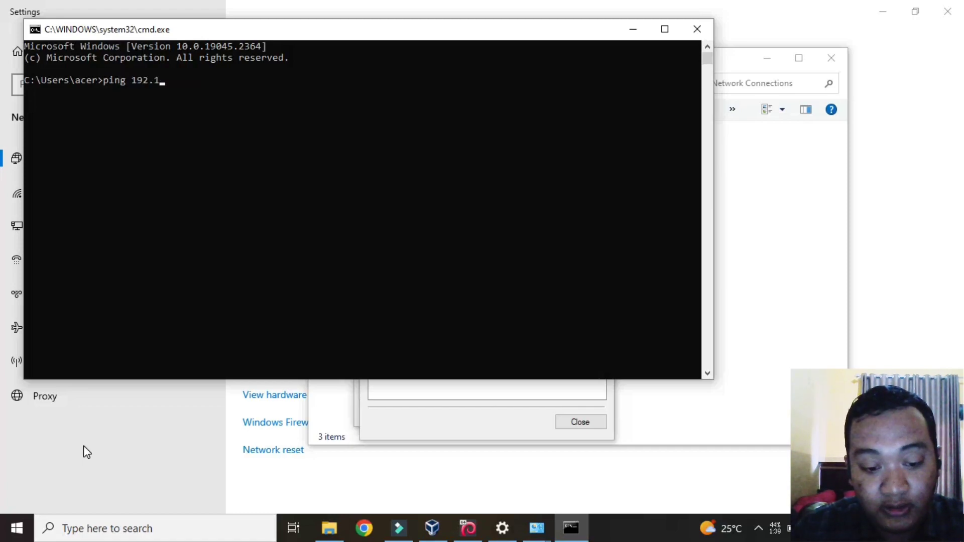
{"action": "type", "text": "68."}
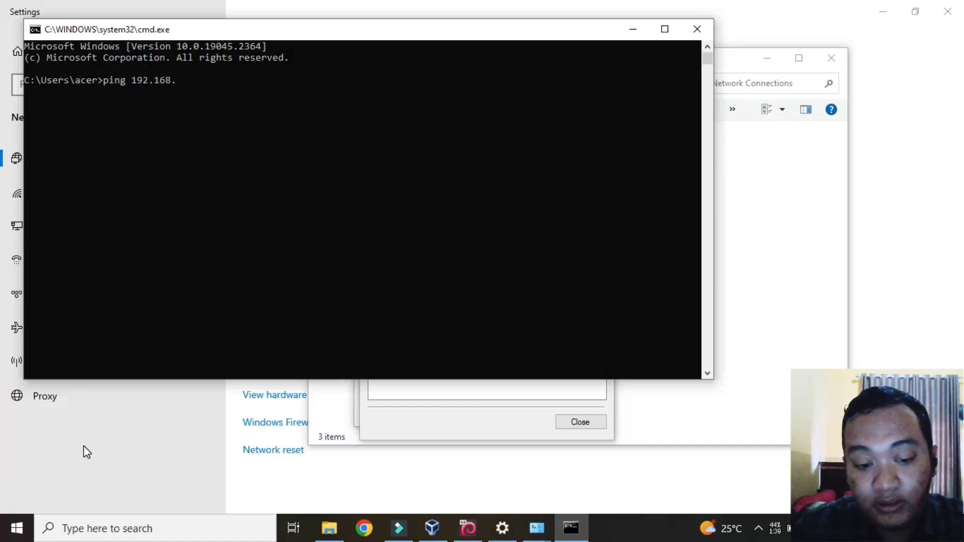
{"action": "type", "text": "10."}
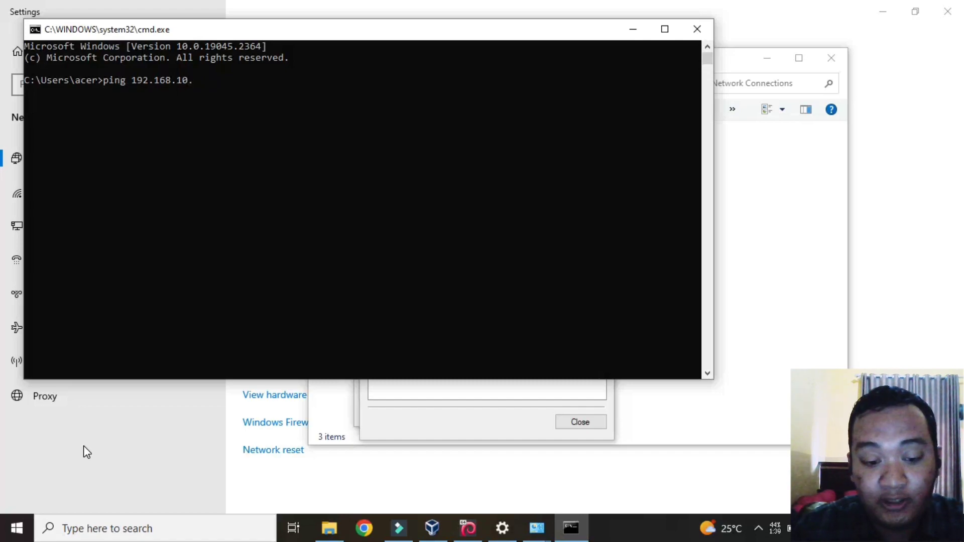
{"action": "type", "text": "16"}
{"action": "key", "text": "Return"}
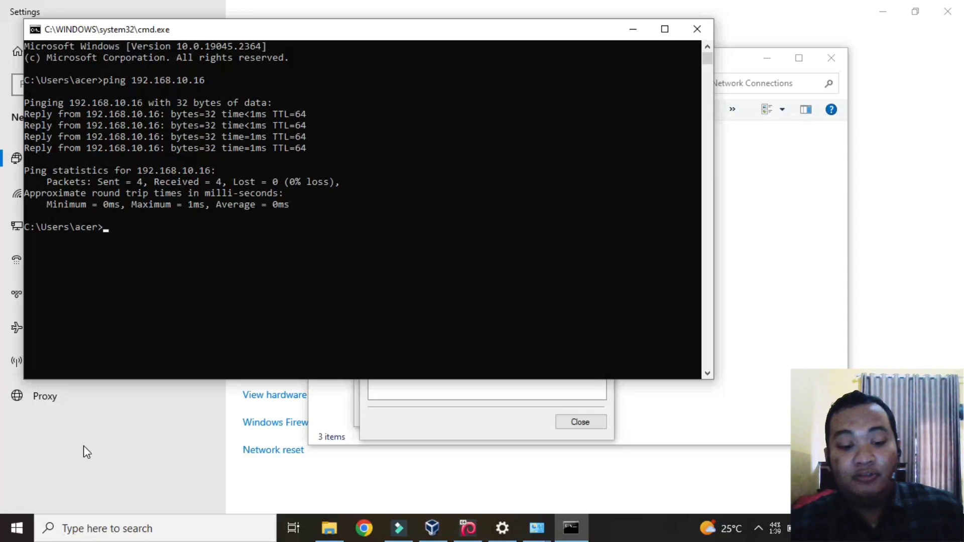
Step: Launch PuTTY from search and open an SSH connection to host 192.168.10.16
{"action": "left_click", "coordinate": [131, 529]}
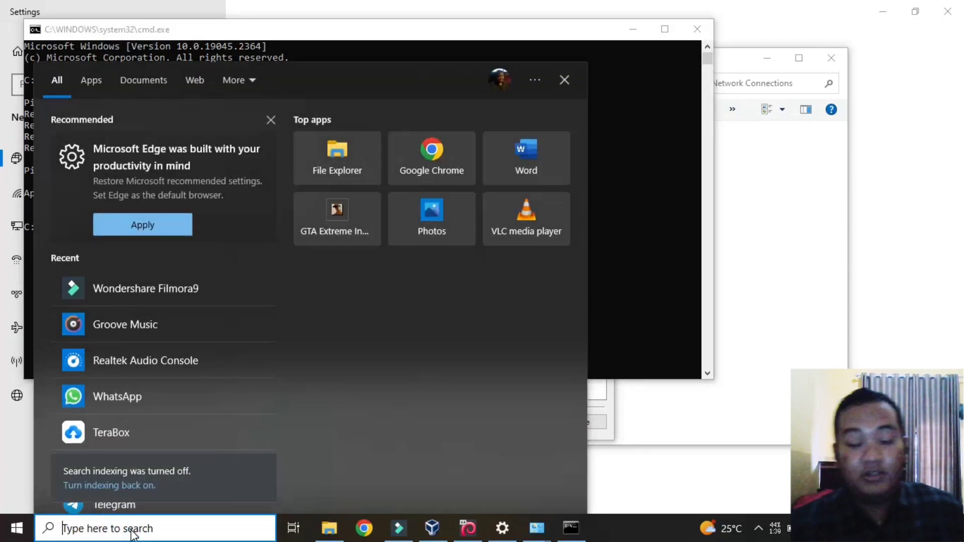
{"action": "type", "text": "put"}
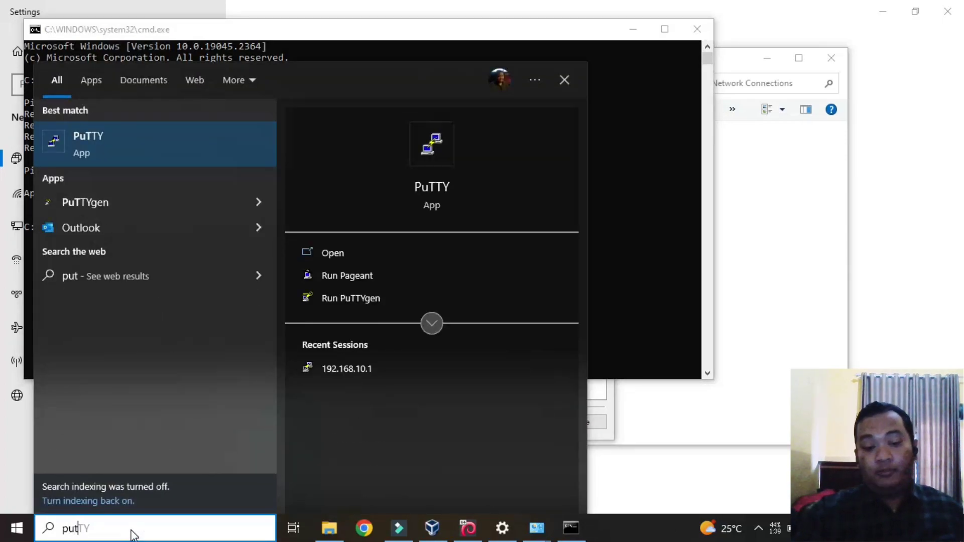
{"action": "left_click", "coordinate": [156, 137]}
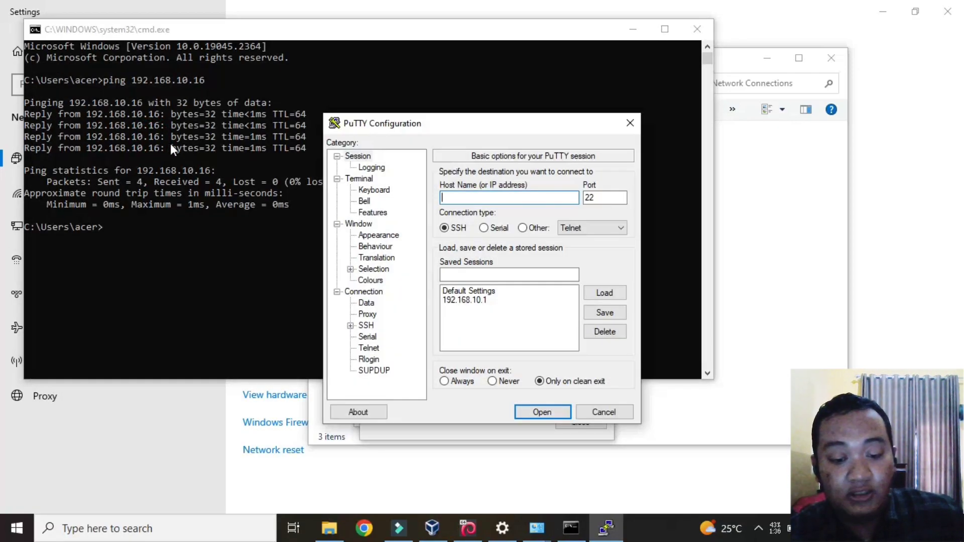
{"action": "left_click", "coordinate": [501, 201]}
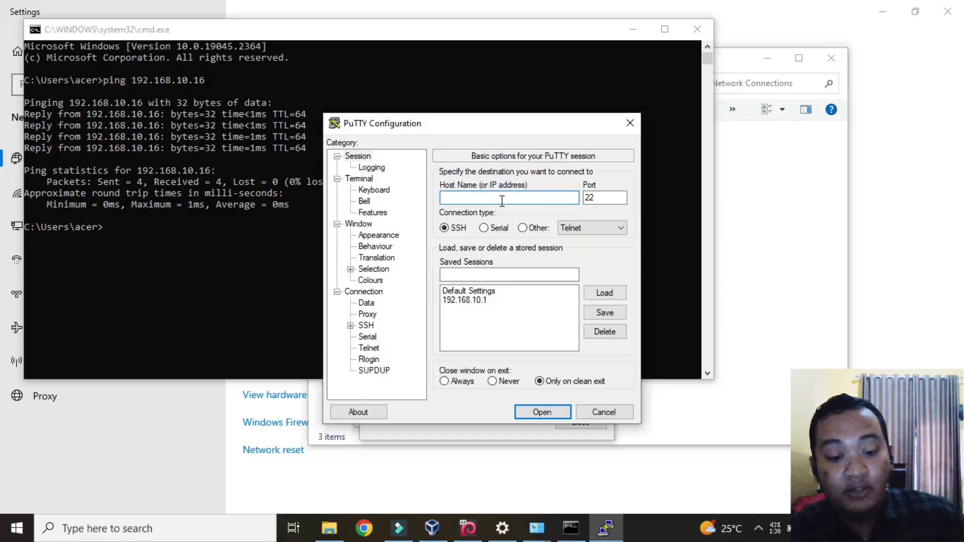
{"action": "type", "text": "192"}
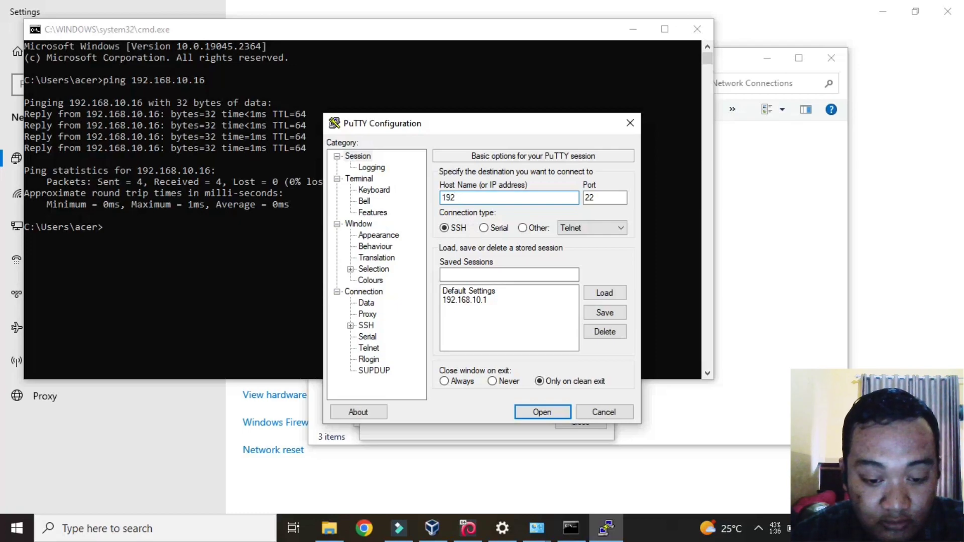
{"action": "type", "text": ".168"}
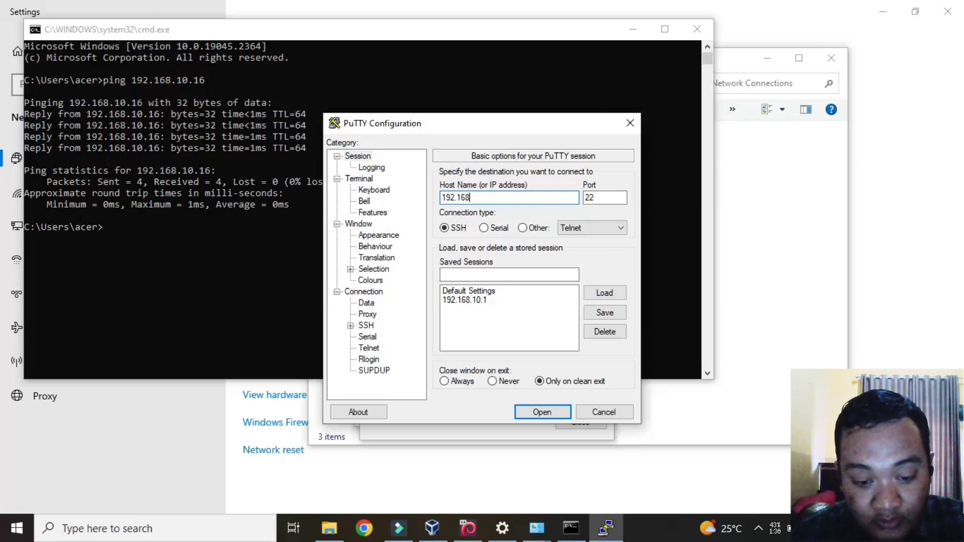
{"action": "type", "text": ".10.16"}
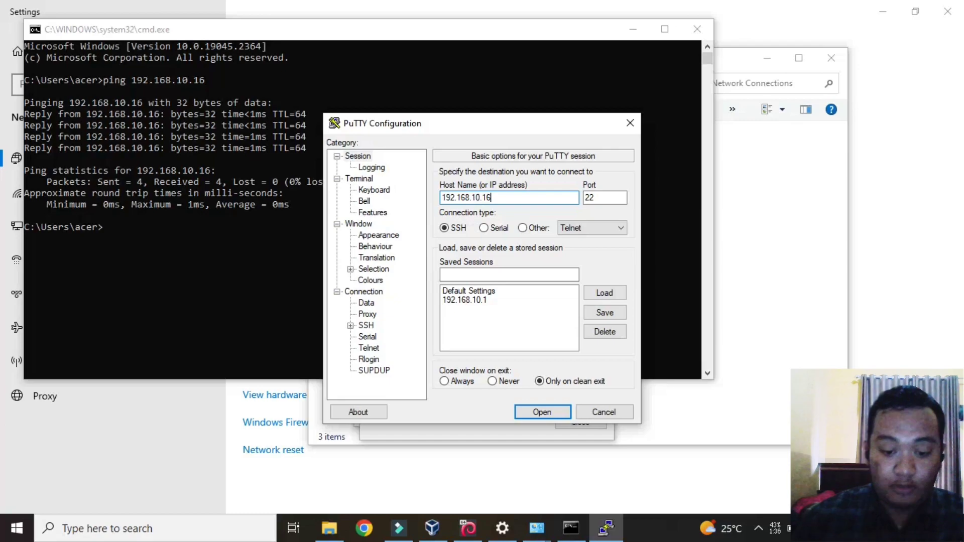
{"action": "left_click", "coordinate": [539, 410]}
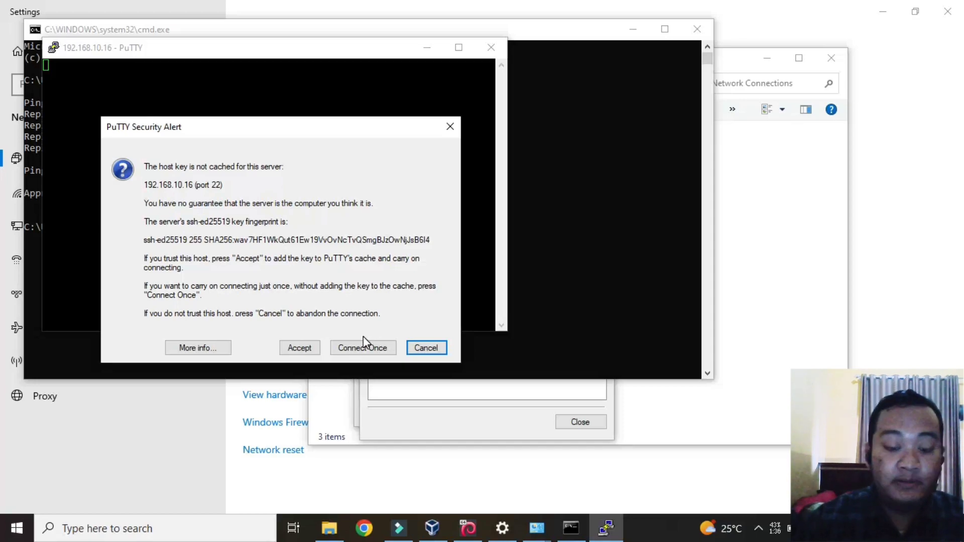
Step: Accept the server's host key and log in as root with the account password
{"action": "left_click", "coordinate": [298, 348]}
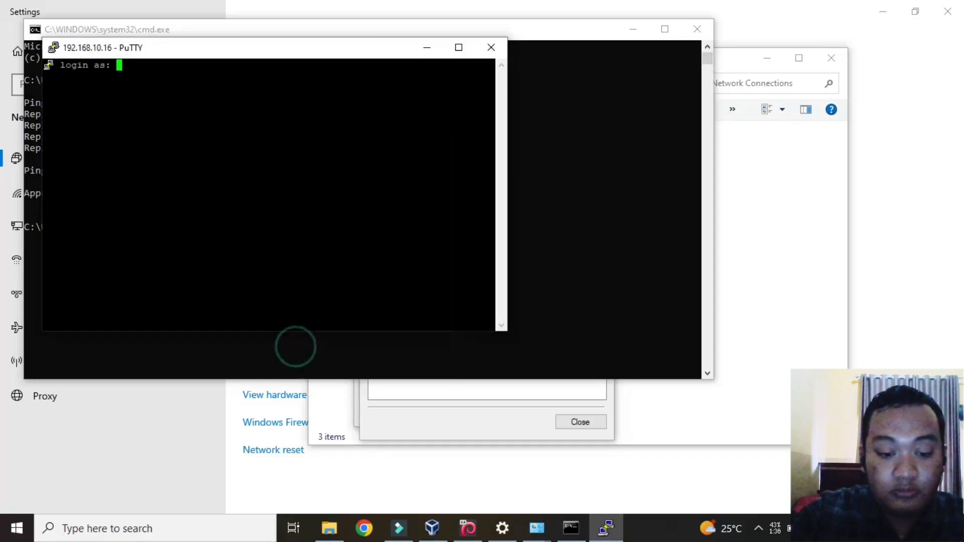
{"action": "left_click_drag", "start_coordinate": [292, 50], "coordinate": [406, 97]}
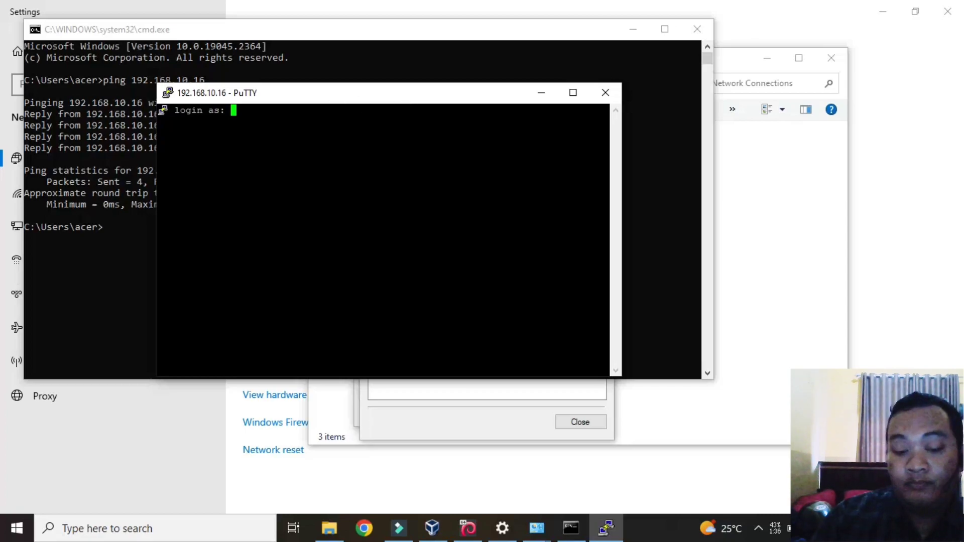
{"action": "type", "text": "roo"}
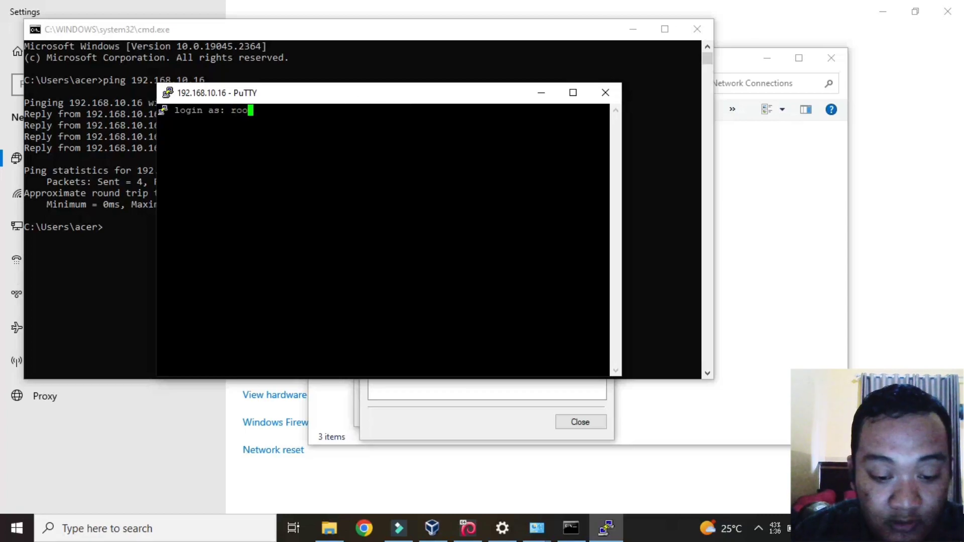
{"action": "type", "text": "t"}
{"action": "key", "text": "Return"}
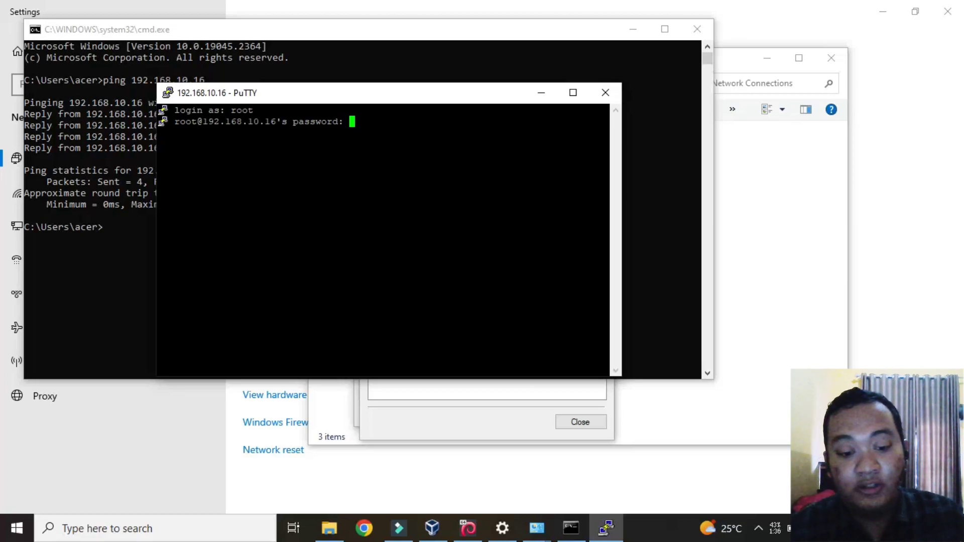
{"action": "key", "text": "Return"}
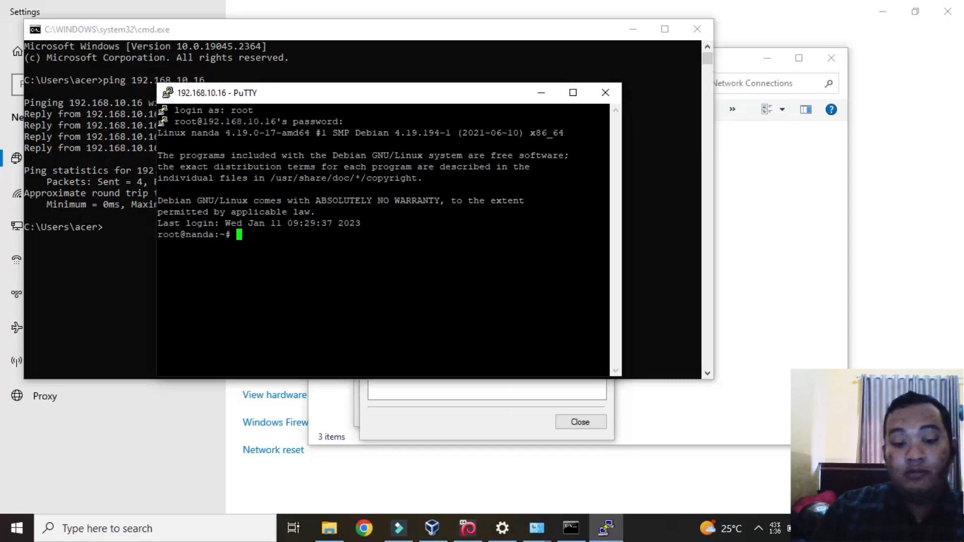
Step: Ping 192.168.10.16 from the Debian shell and stop it with Ctrl+C
{"action": "type", "text": "p"}
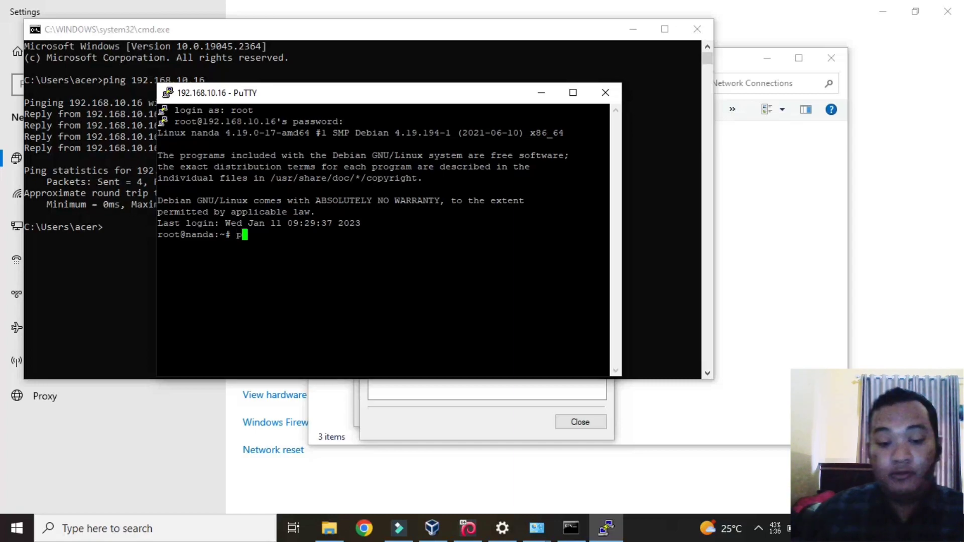
{"action": "type", "text": "ing 1"}
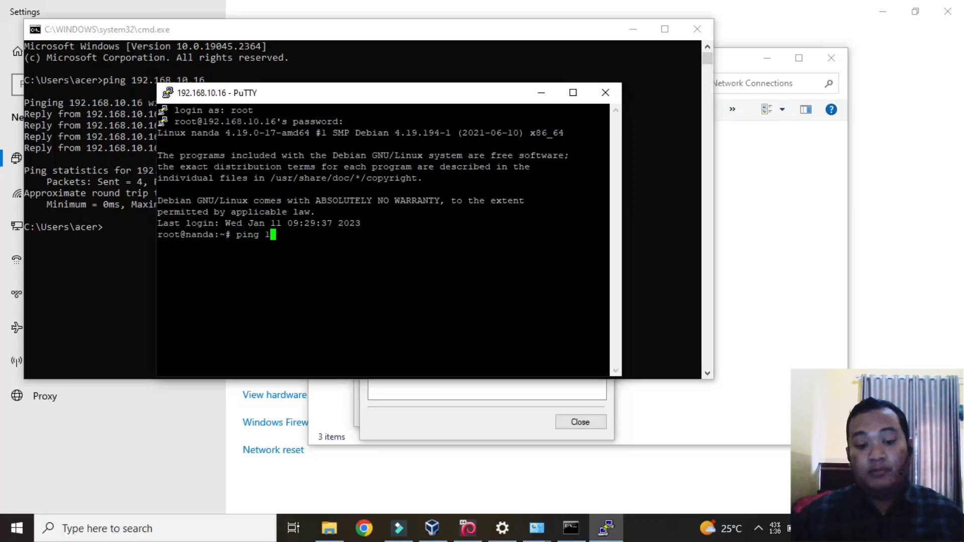
{"action": "type", "text": "92.1"}
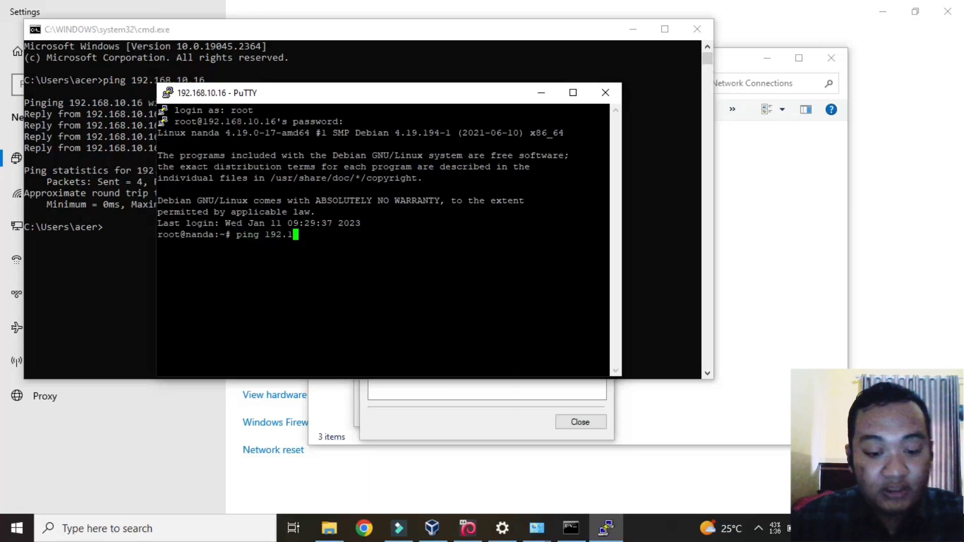
{"action": "type", "text": "68.10."}
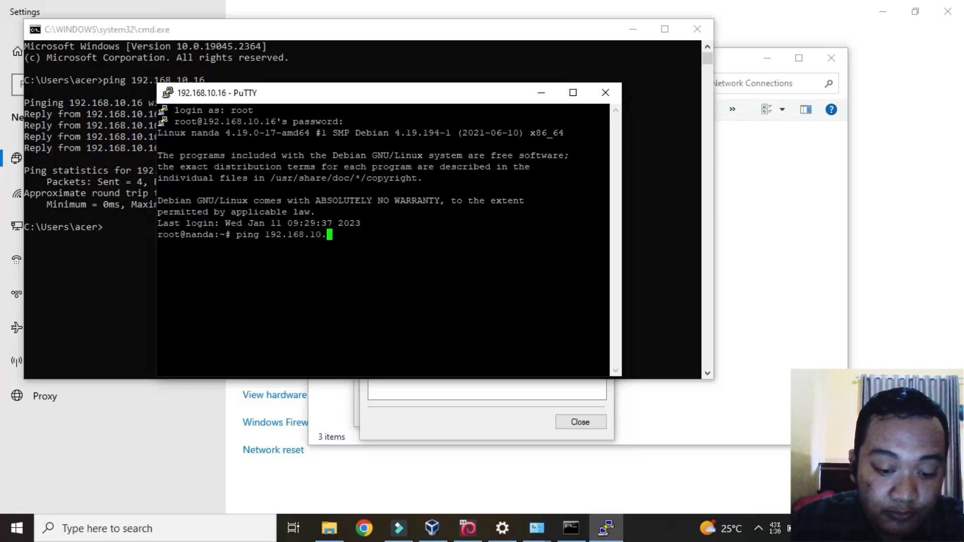
{"action": "type", "text": "16"}
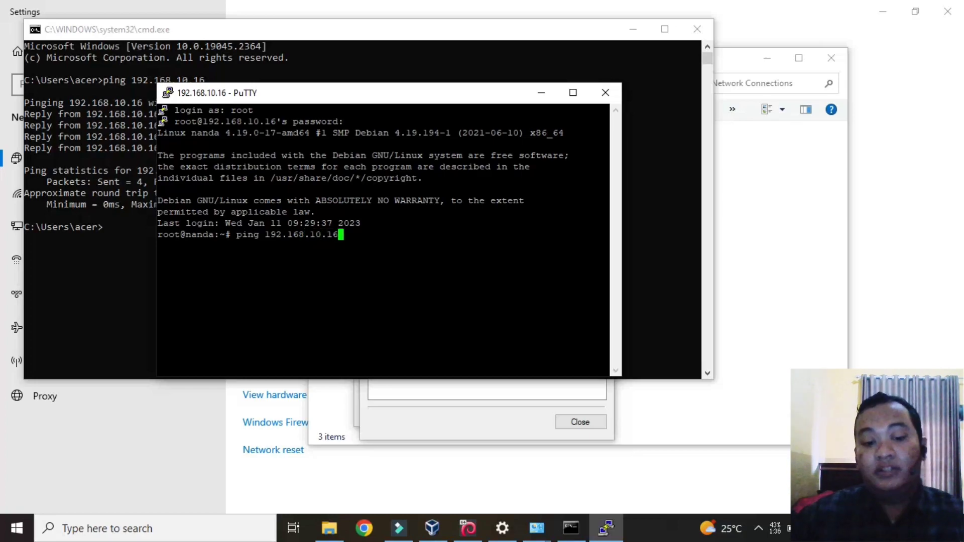
{"action": "key", "text": "Return"}
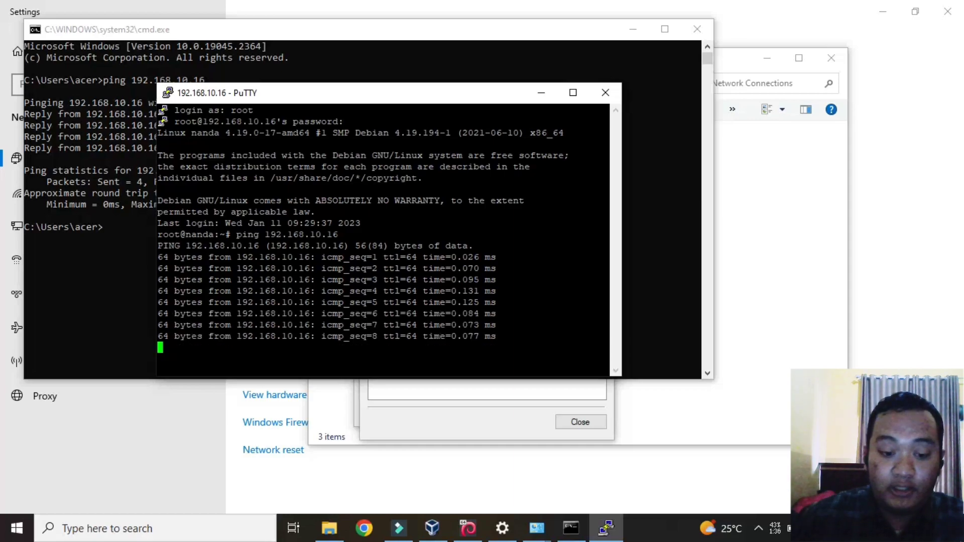
{"action": "key", "text": "ctrl+c"}
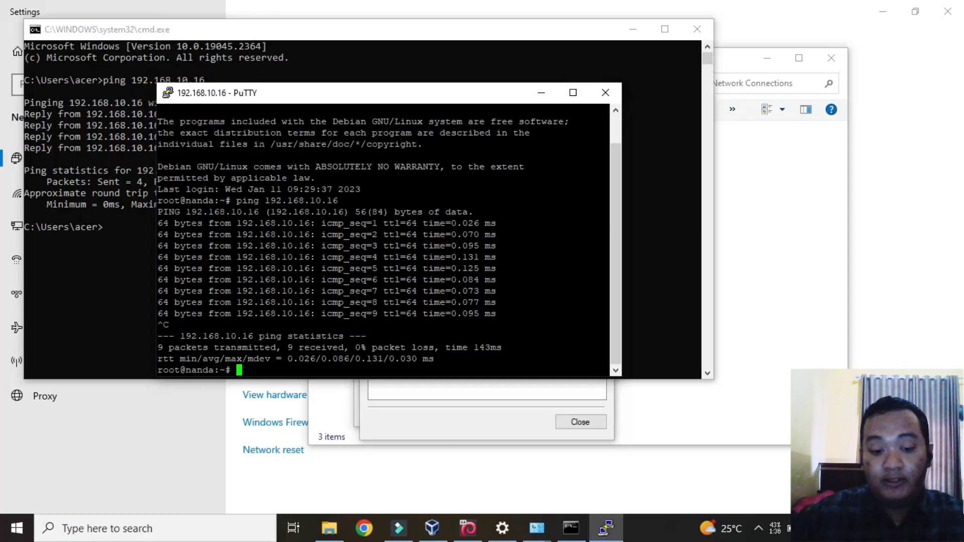